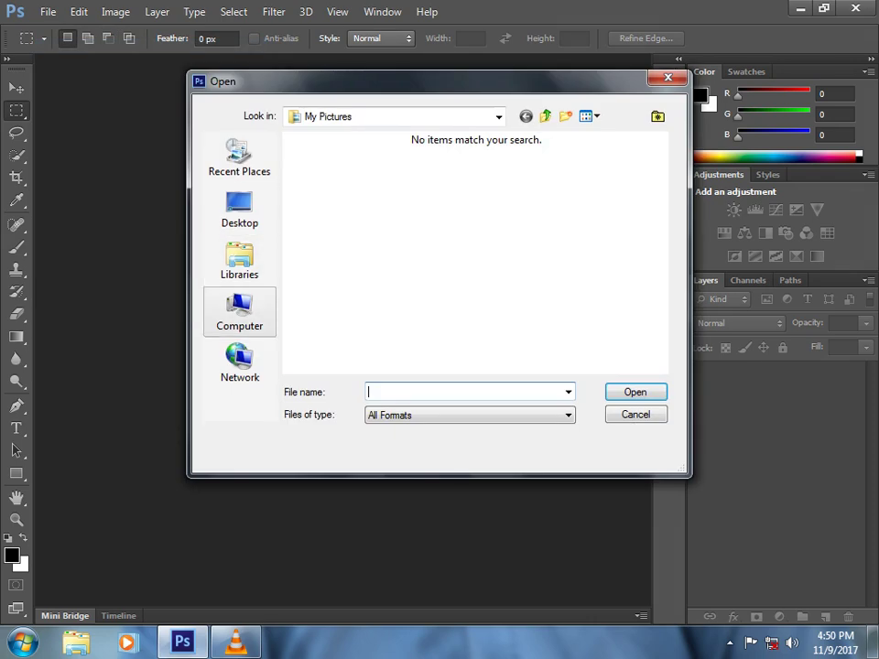
Step: Open DSC_0005.JPG from New folder (2) on local Disk [F] (I:)
left_click(240, 312)
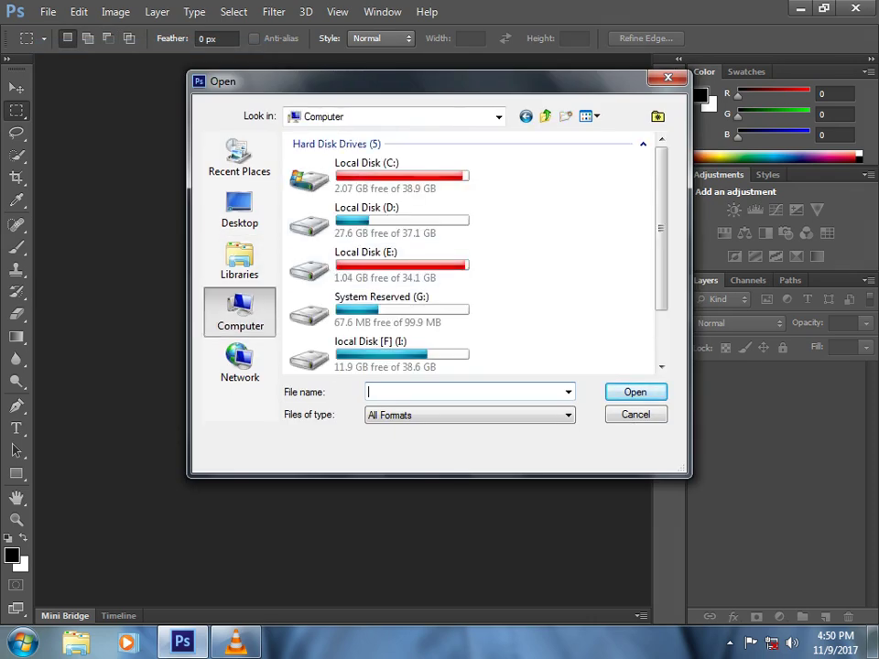
double_click(413, 353)
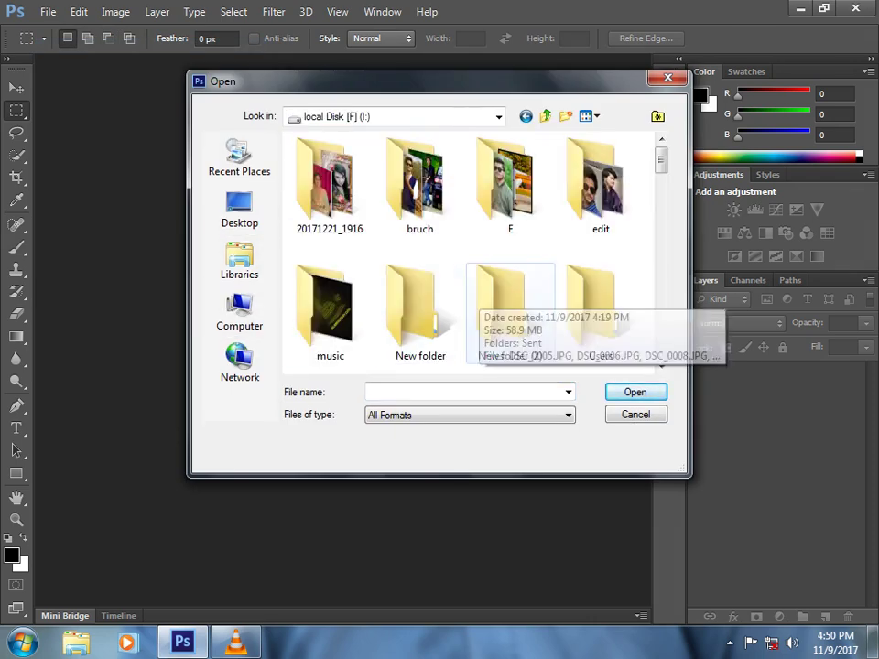
double_click(510, 306)
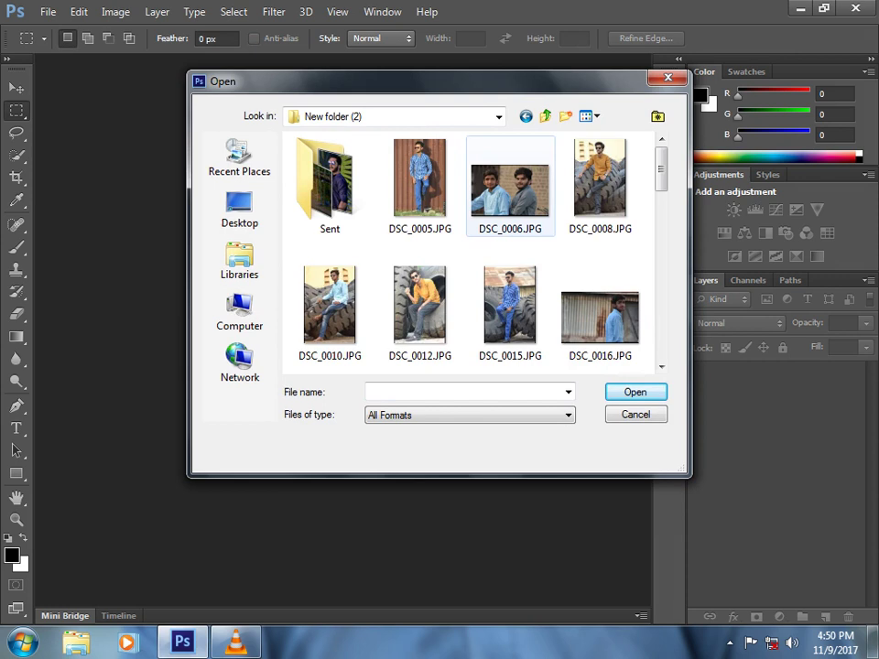
double_click(420, 179)
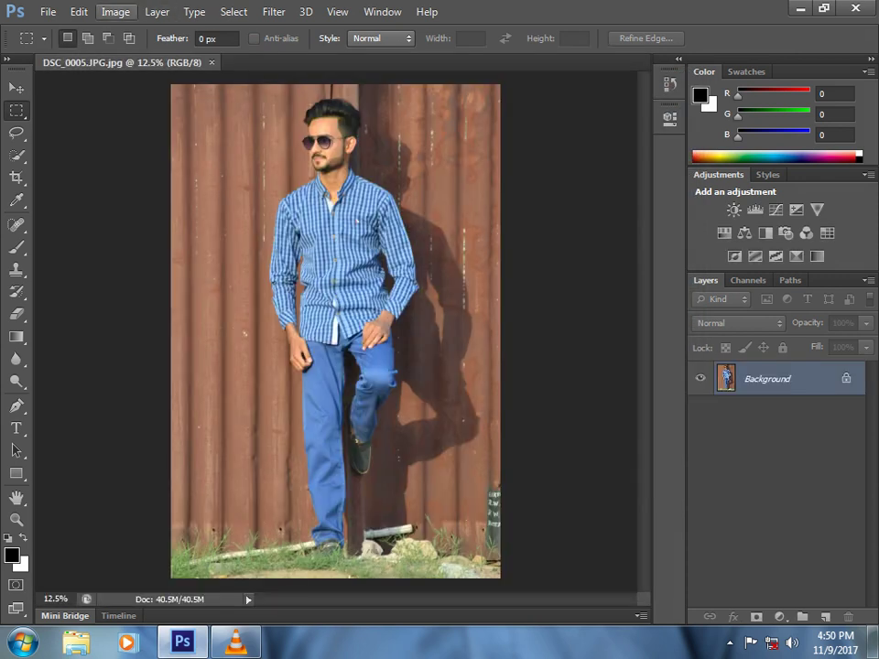
Step: Apply Auto Color to the photo and select the entire image with the Rectangular Marquee tool
left_click(115, 12)
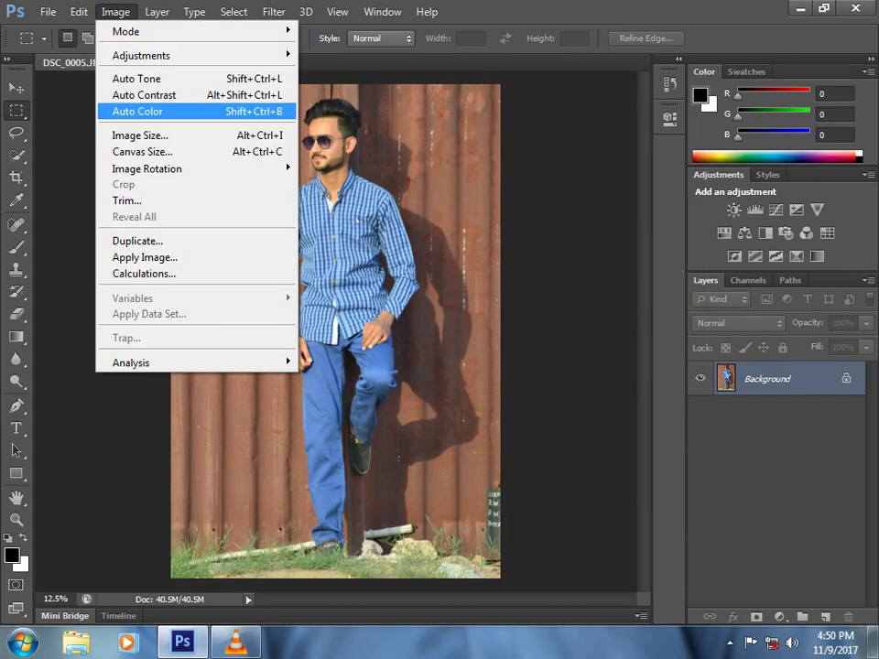
left_click(137, 110)
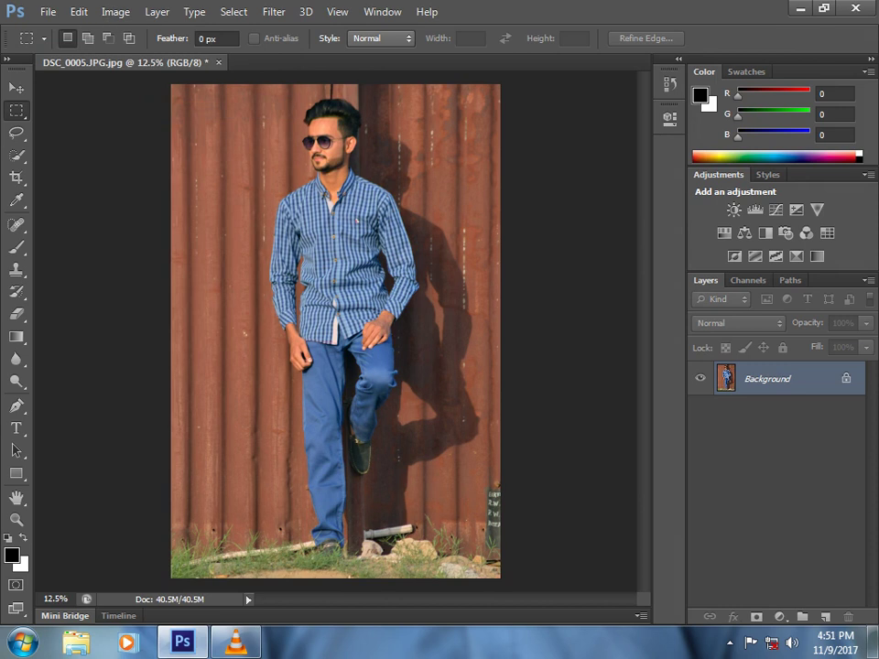
left_click_drag(500, 578, 115, 9)
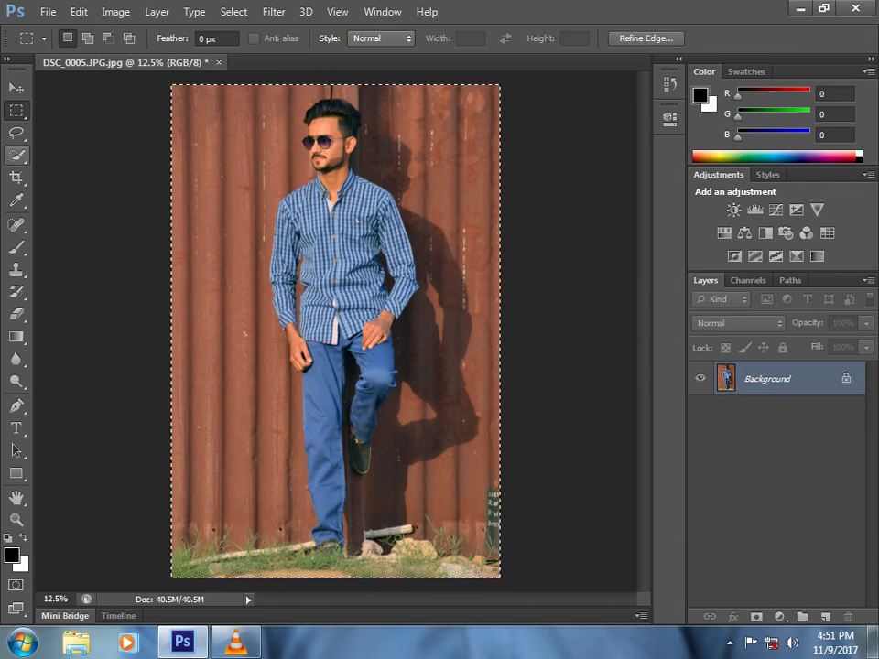
Step: Subtract the man's head, shirt, arms and trousers from the selection with the Quick Selection tool, leaving the background selected
left_click(17, 156)
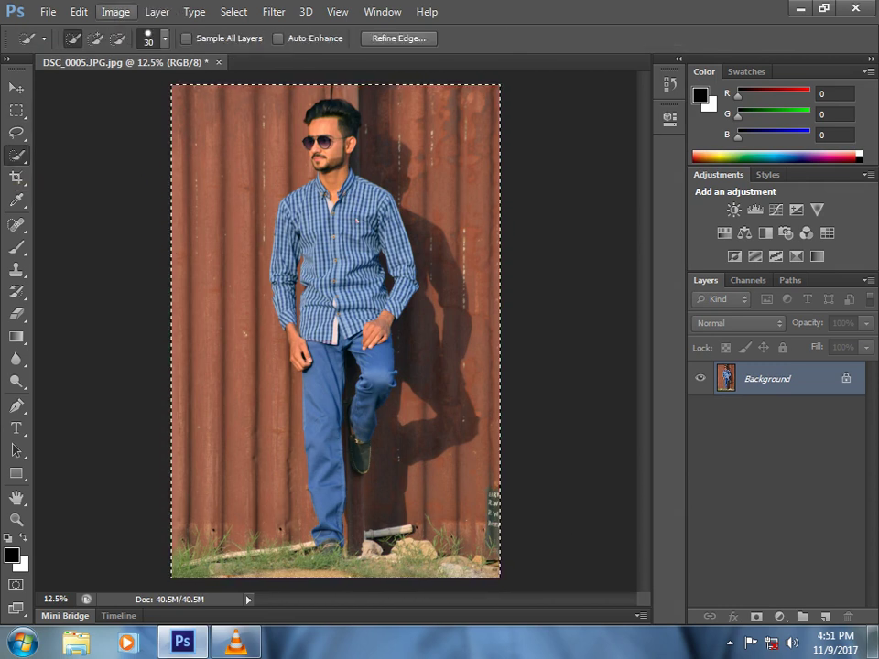
left_click(118, 37)
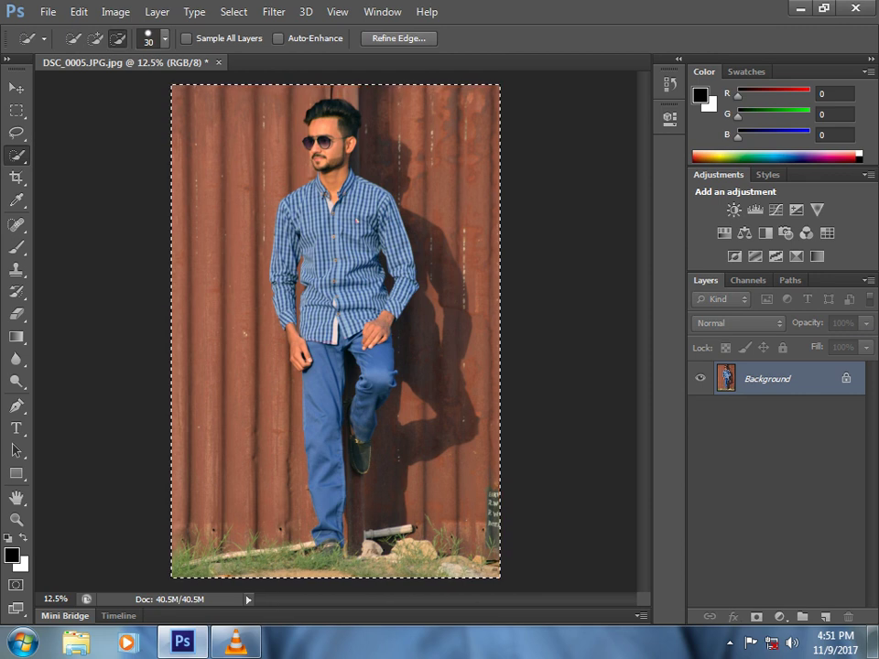
mouse_move(312, 118)
left_mouse_down()
mouse_move(318, 112)
mouse_move(333, 179)
left_mouse_up()
left_click_drag(346, 218, 353, 286)
left_click_drag(367, 341, 379, 370)
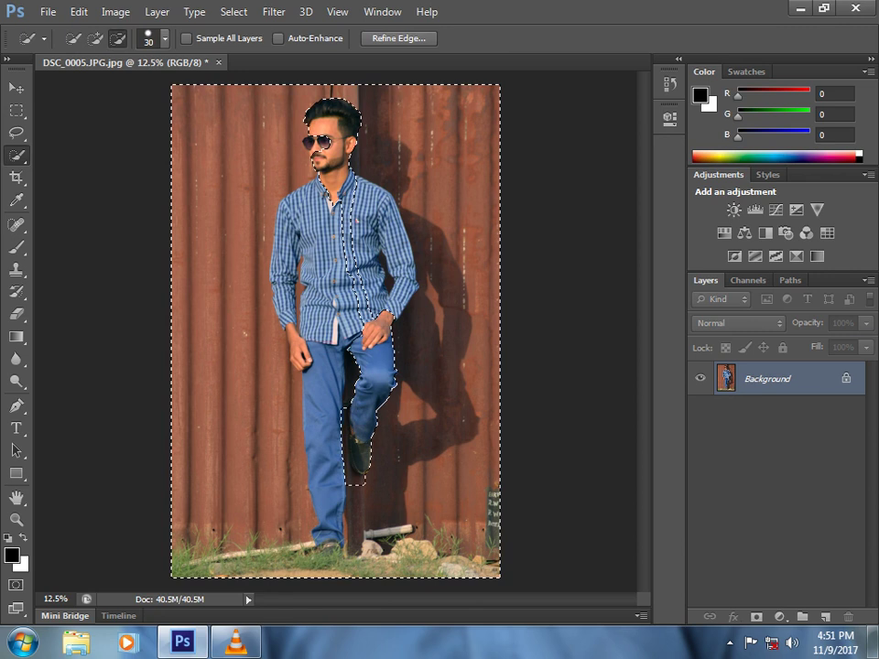
left_click_drag(376, 299, 365, 202)
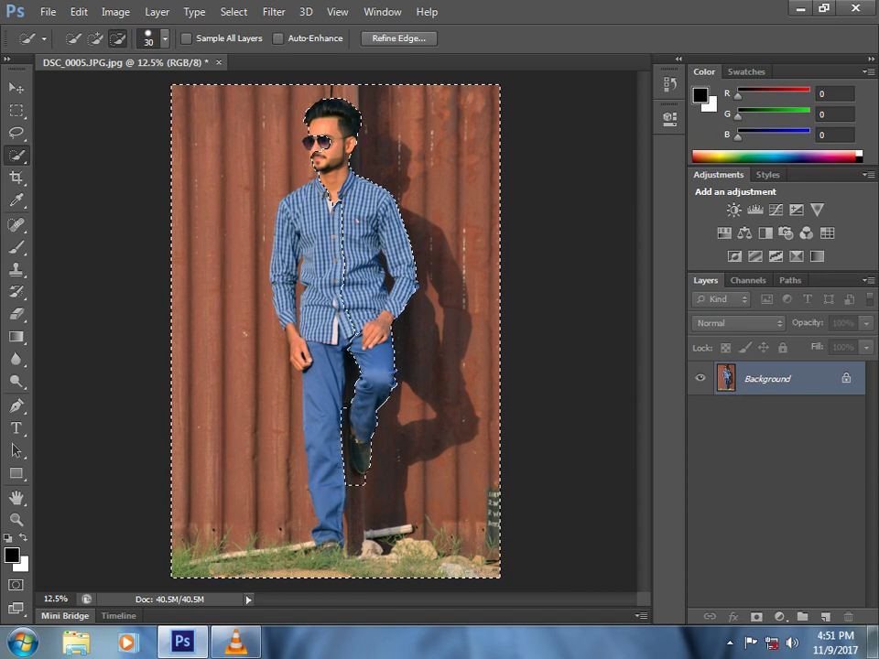
left_click_drag(322, 257, 314, 203)
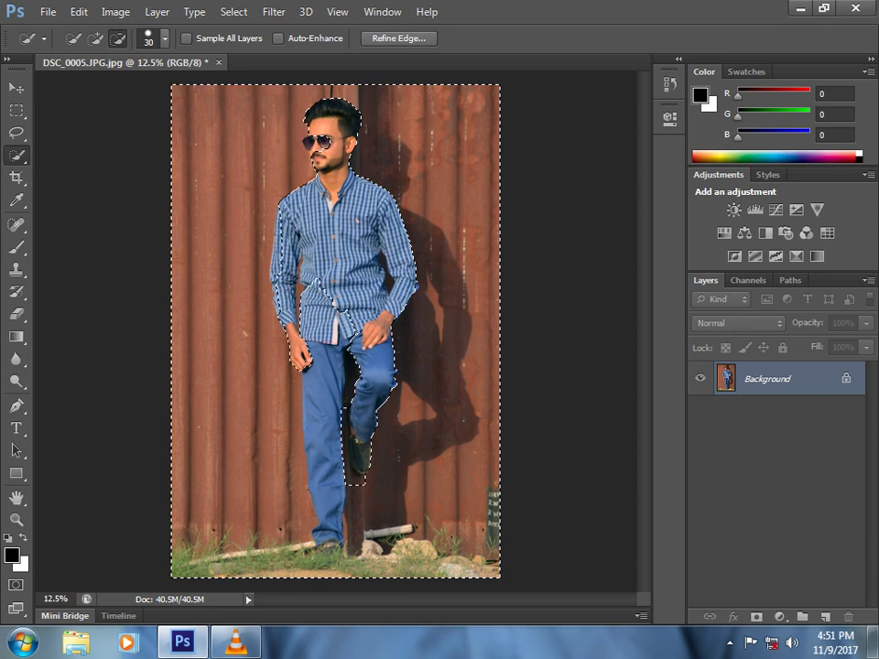
left_click_drag(322, 316, 328, 513)
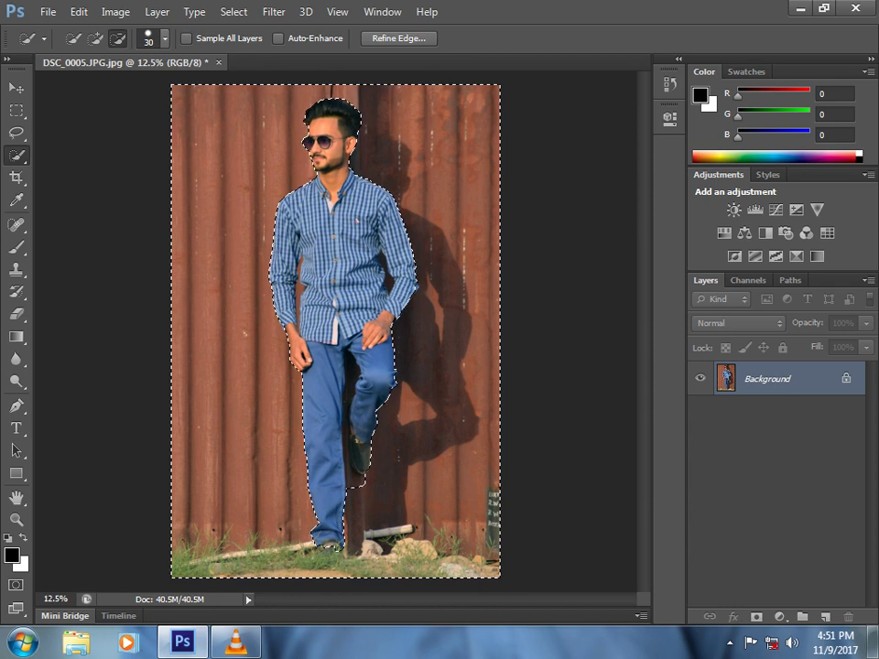
key("ctrl+plus")
key("ctrl+plus")
key("ctrl+plus")
key("ctrl+plus")
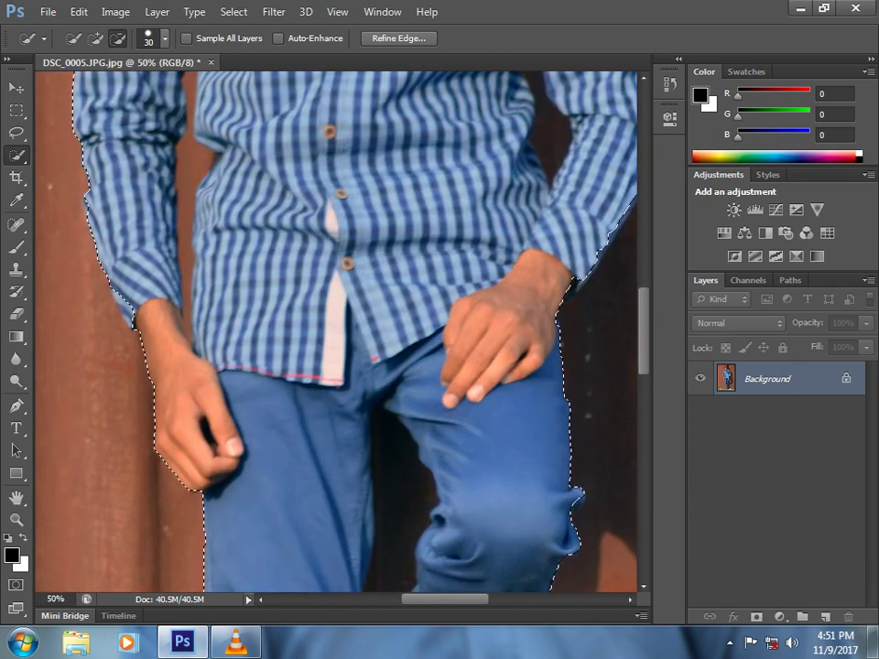
key("ctrl+minus")
key("ctrl+minus")
key("ctrl+minus")
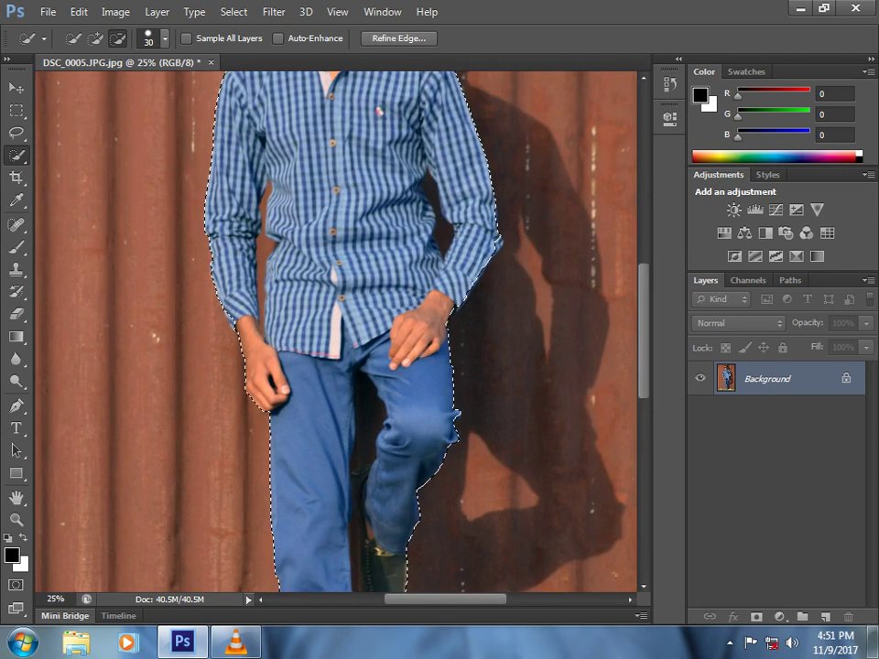
key("ctrl+minus")
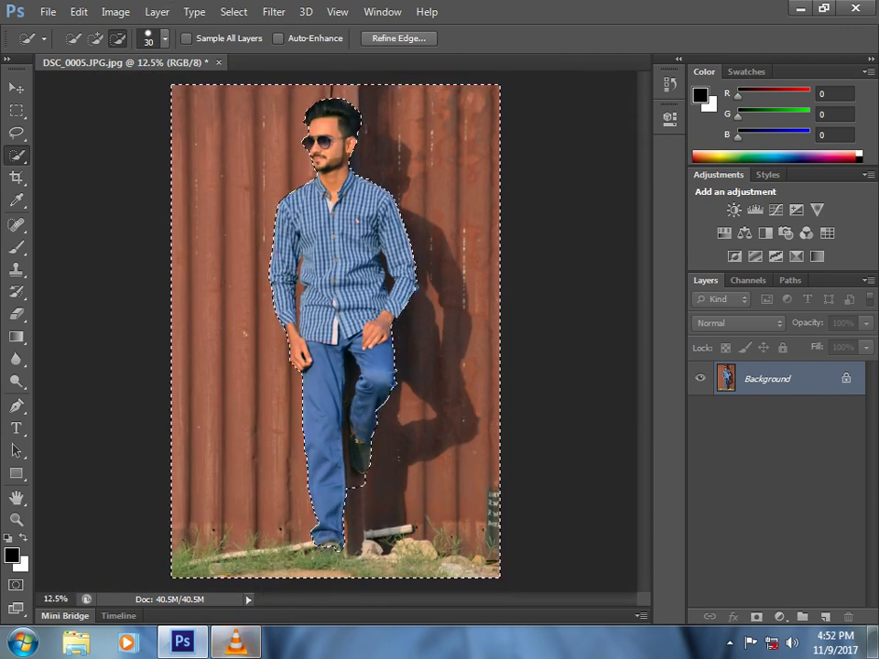
left_click(247, 600)
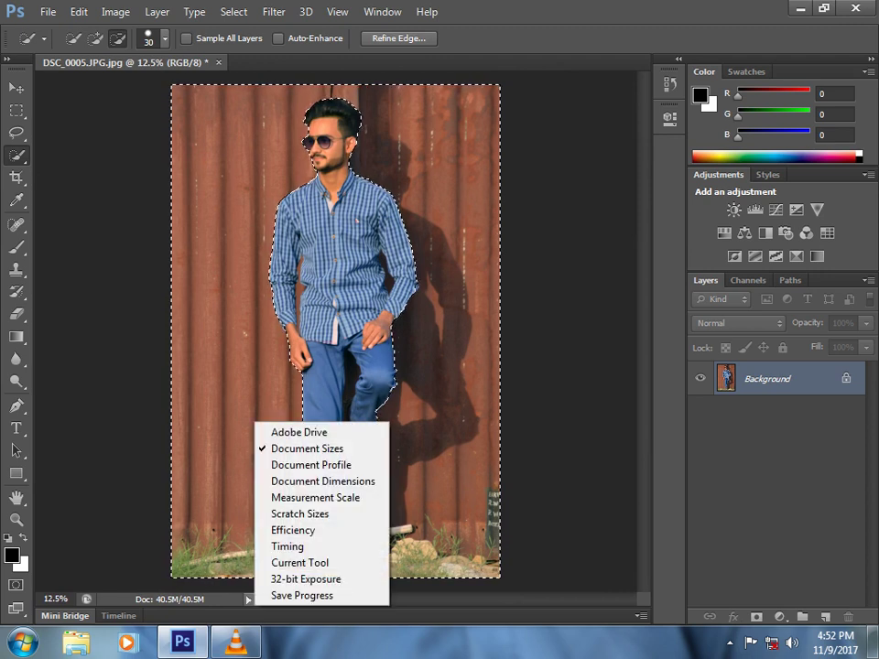
key("Escape")
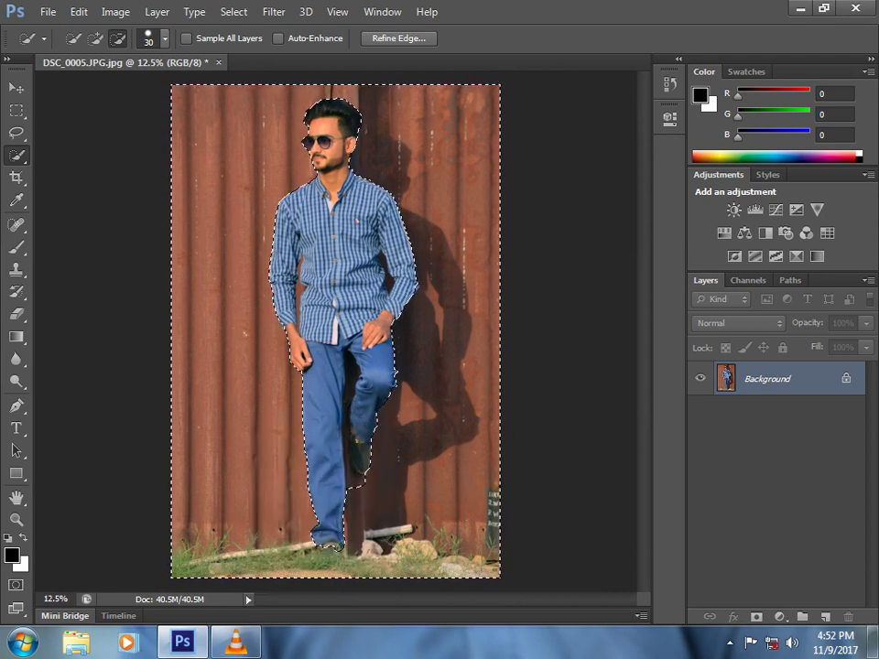
Step: Inspect the selection outline around the man's head, shoulders, sleeve, hand and raised leg at 50% zoom
key("ctrl+plus")
key("ctrl+plus")
key("ctrl+plus")
key("ctrl+plus")
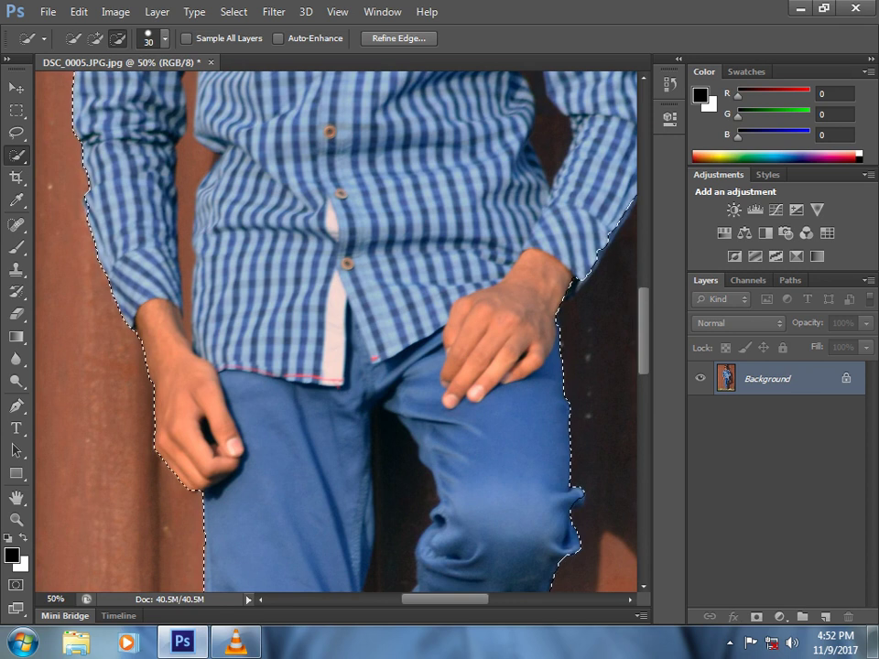
scroll(336, 329, "up", 6)
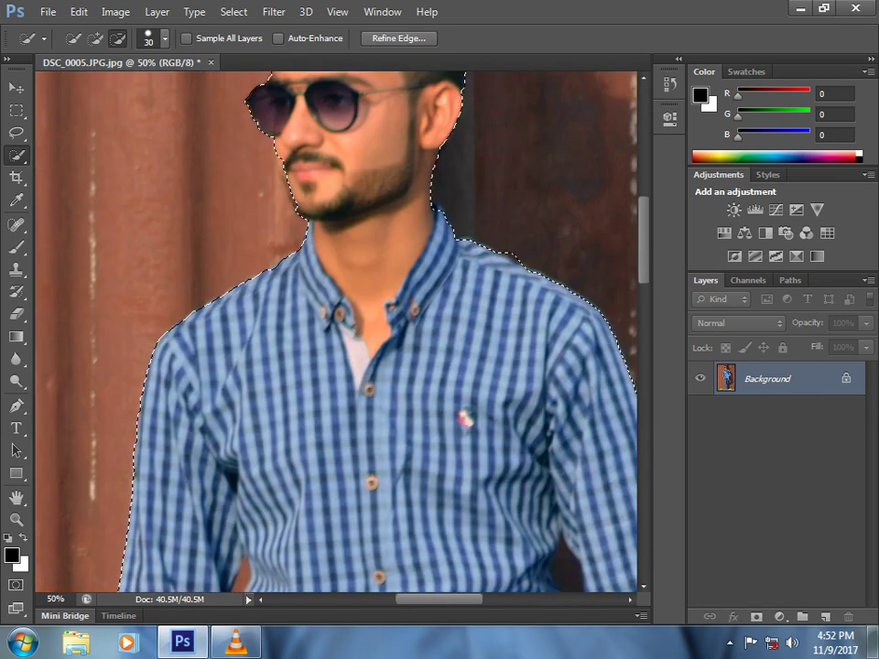
left_click_drag(336, 330, 334, 354)
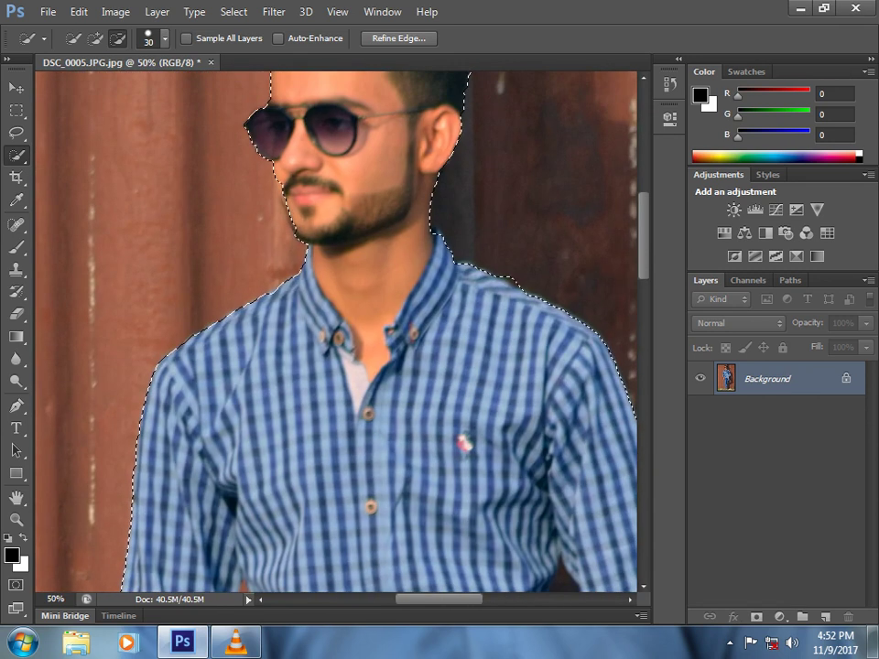
left_click_drag(366, 257, 283, 413)
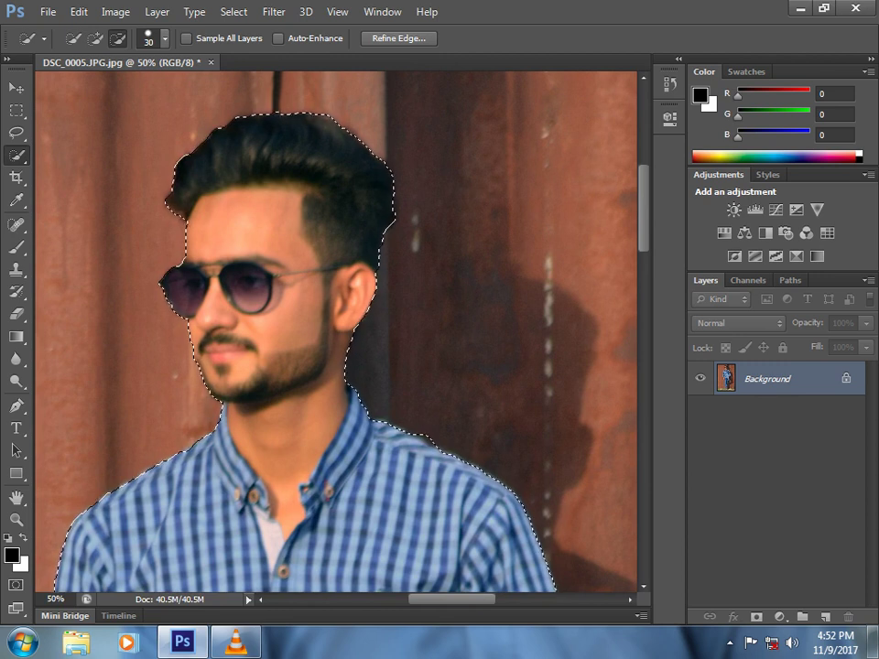
left_click_drag(394, 504, 250, 185)
left_click_drag(367, 476, 342, 182)
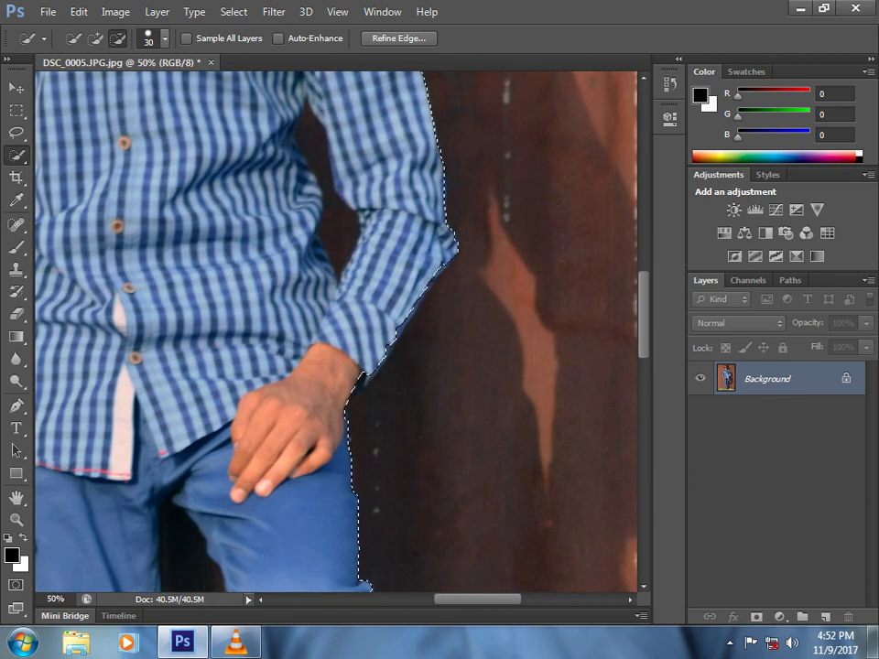
left_click_drag(376, 440, 350, 335)
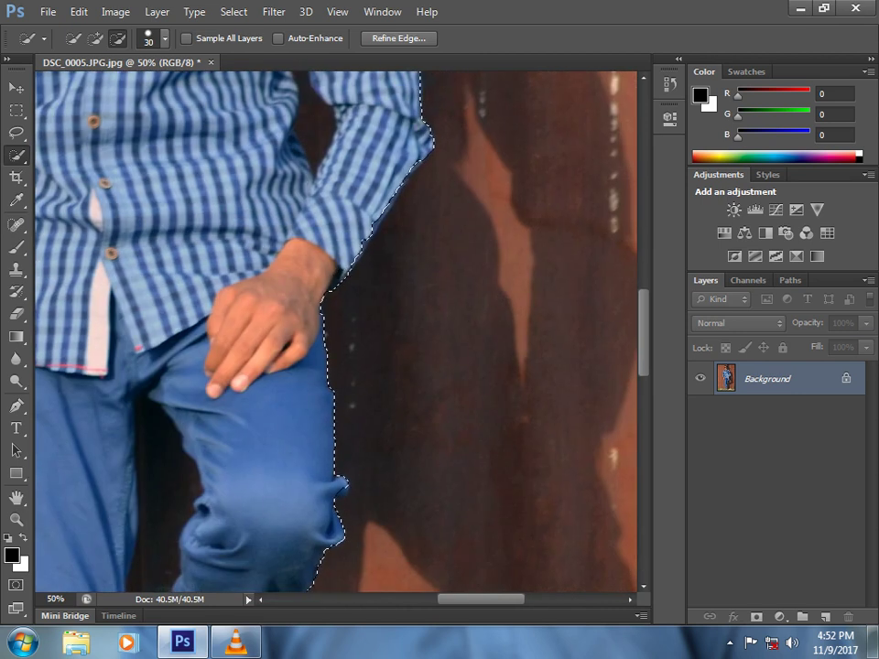
left_click_drag(366, 413, 321, 260)
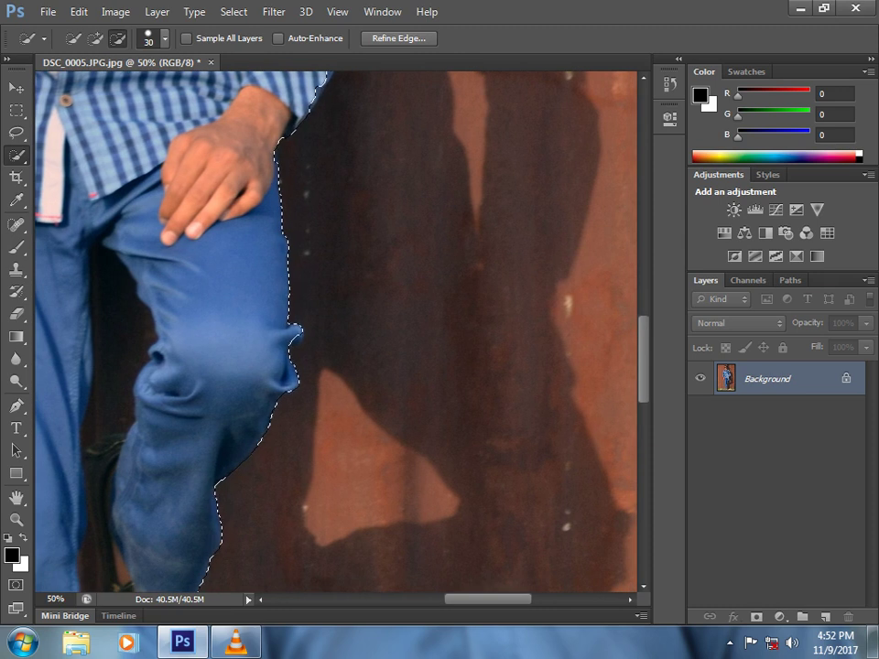
left_click_drag(321, 440, 283, 170)
left_click_drag(238, 366, 500, 277)
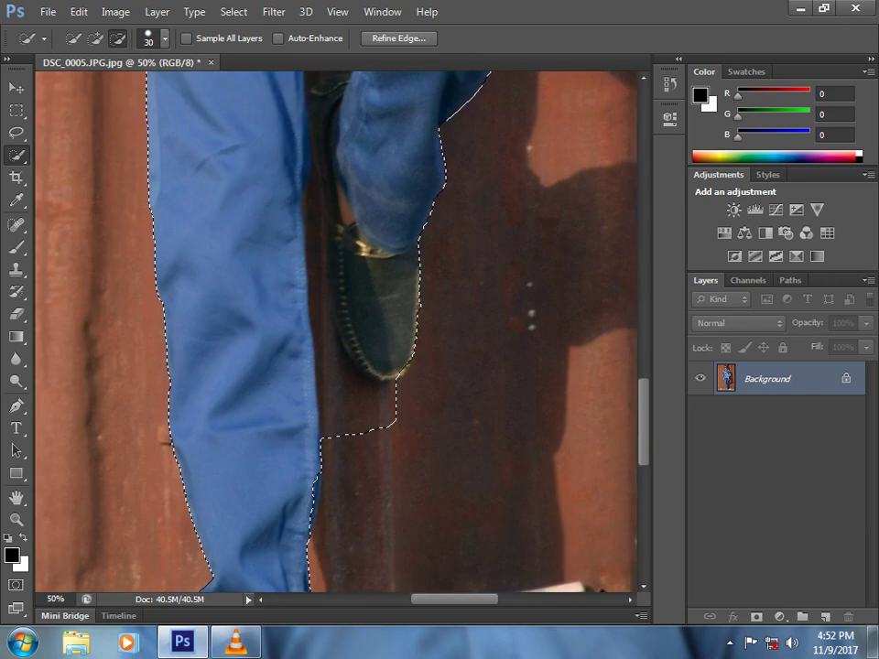
Step: Add the wall area beneath the raised shoe back to the selection with the Quick Selection tool
left_click_drag(339, 412, 275, 142)
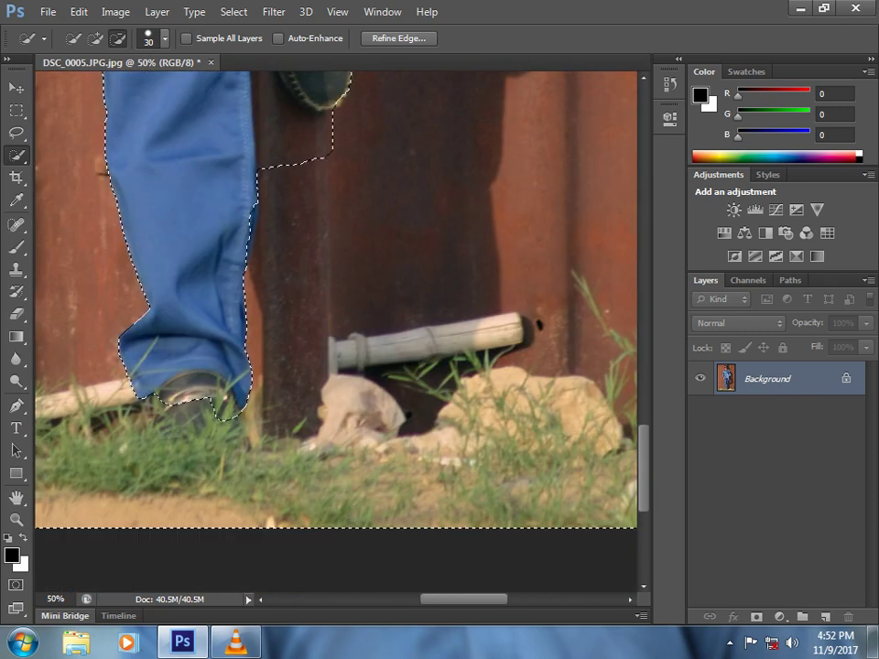
left_click(95, 38)
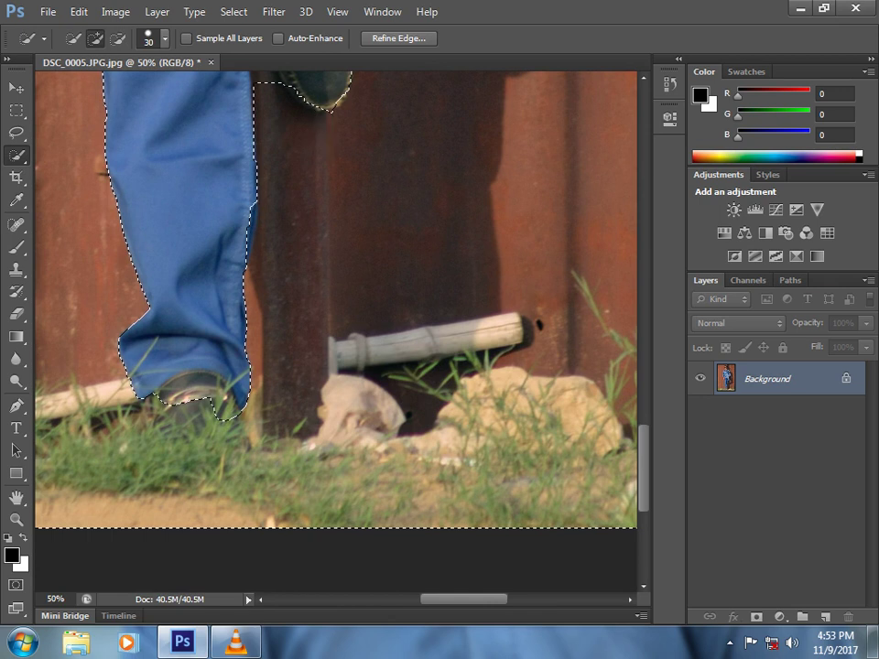
left_click_drag(275, 192, 326, 468)
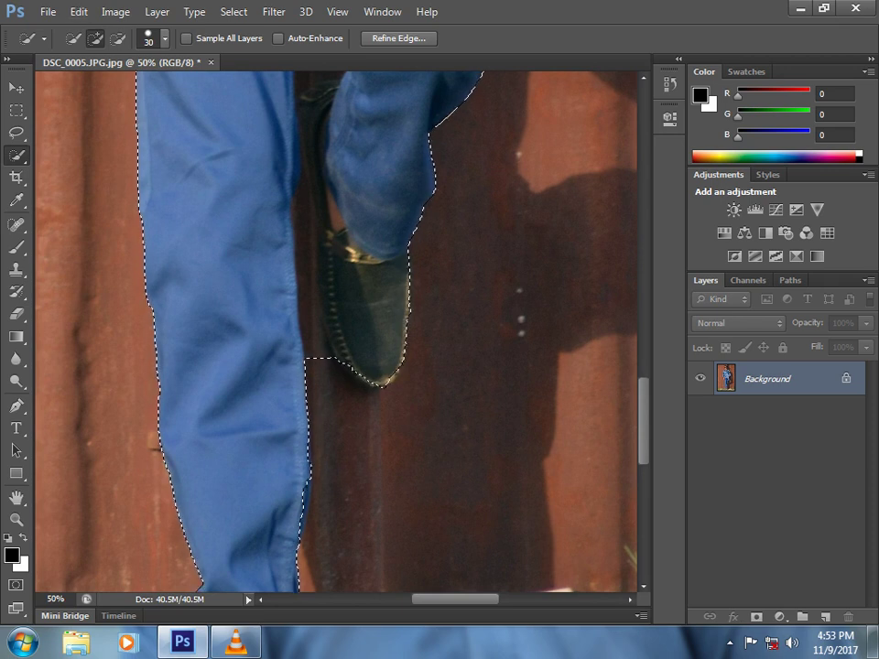
Step: Reduce the Quick Selection brush to 18 px and add the wall gap between the legs, up to the crotch, to the selection
left_click(152, 38)
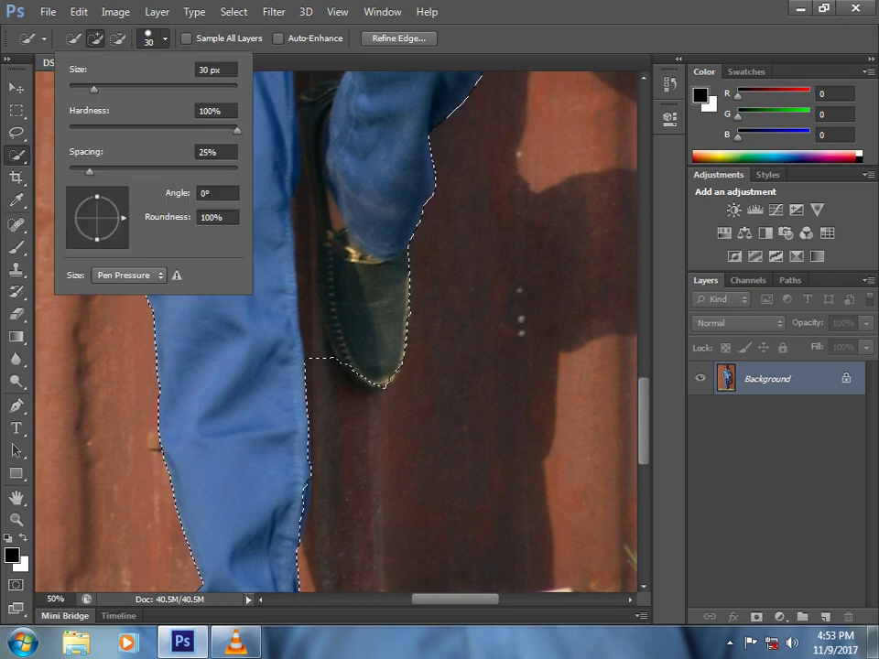
left_click_drag(94, 89, 84, 89)
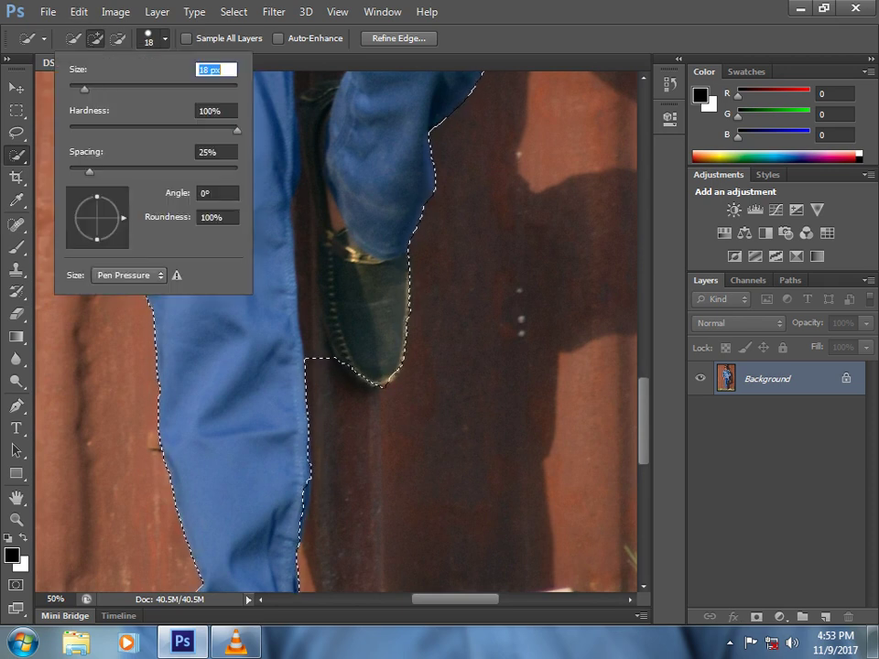
key("Return")
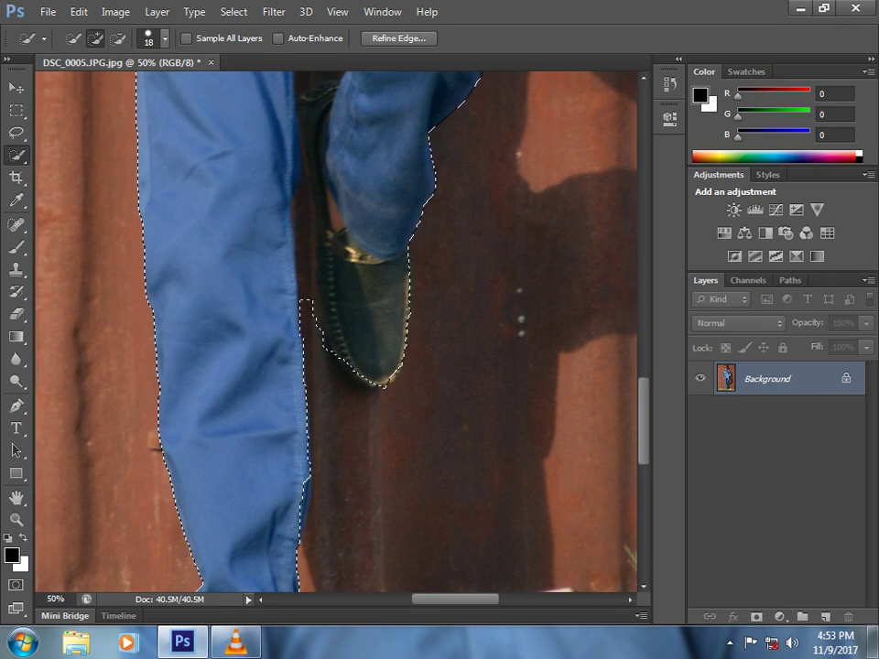
left_click_drag(307, 240, 316, 211)
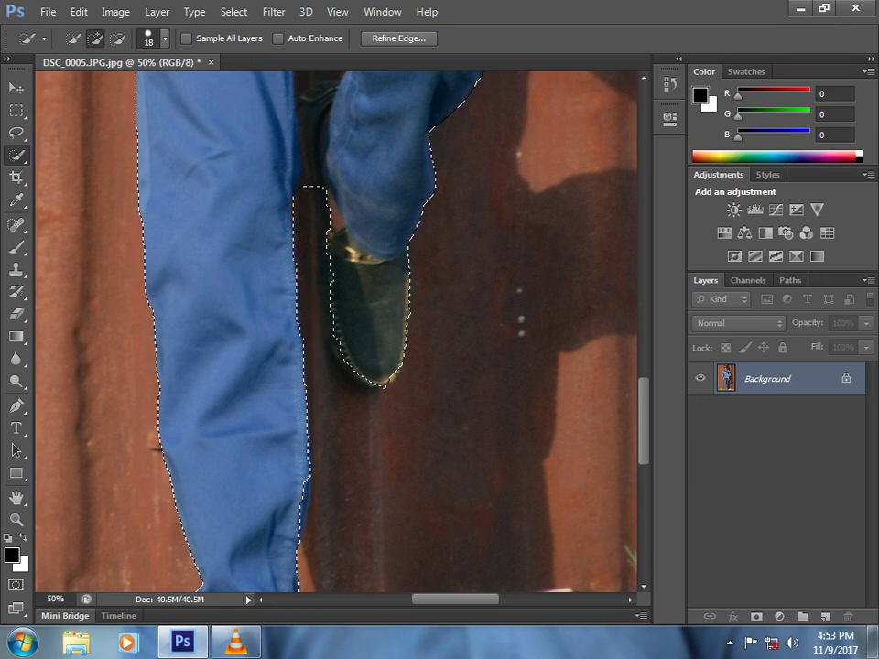
scroll(335, 330, "up", 4)
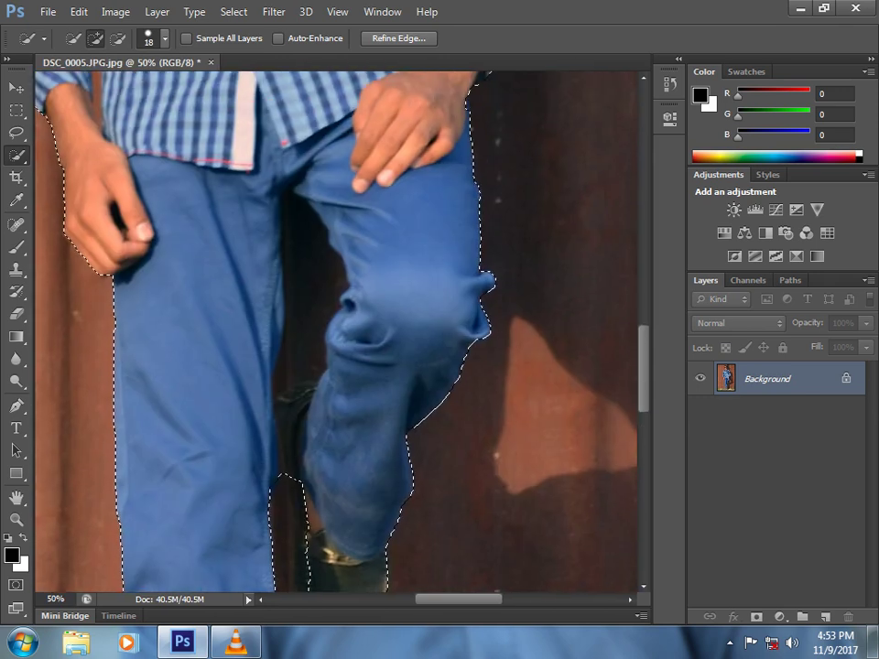
left_click_drag(292, 458, 304, 225)
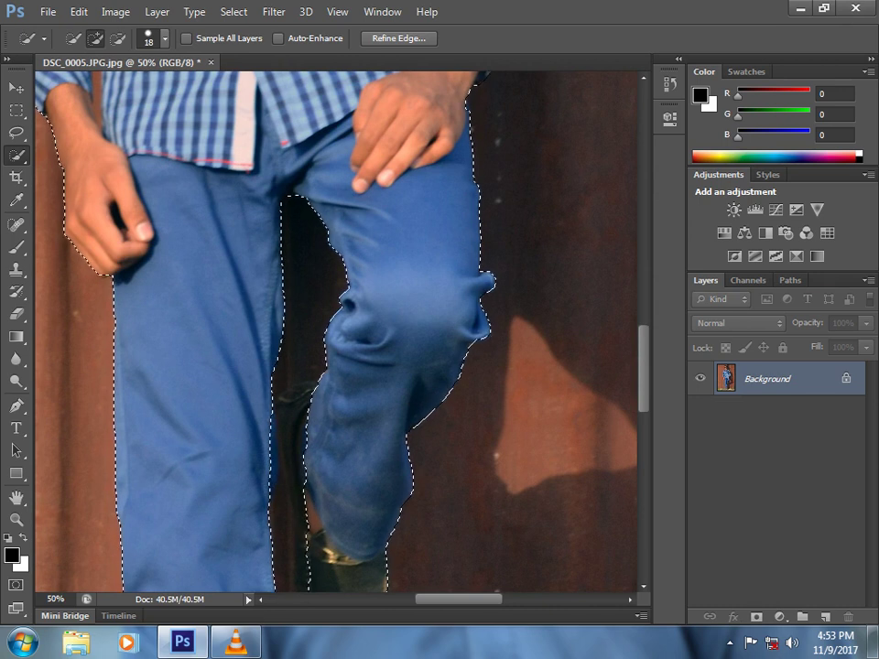
Step: Subtract the raised leg's dark heel area in the gap between the legs from the selection with the Quick Selection tool
left_click(117, 38)
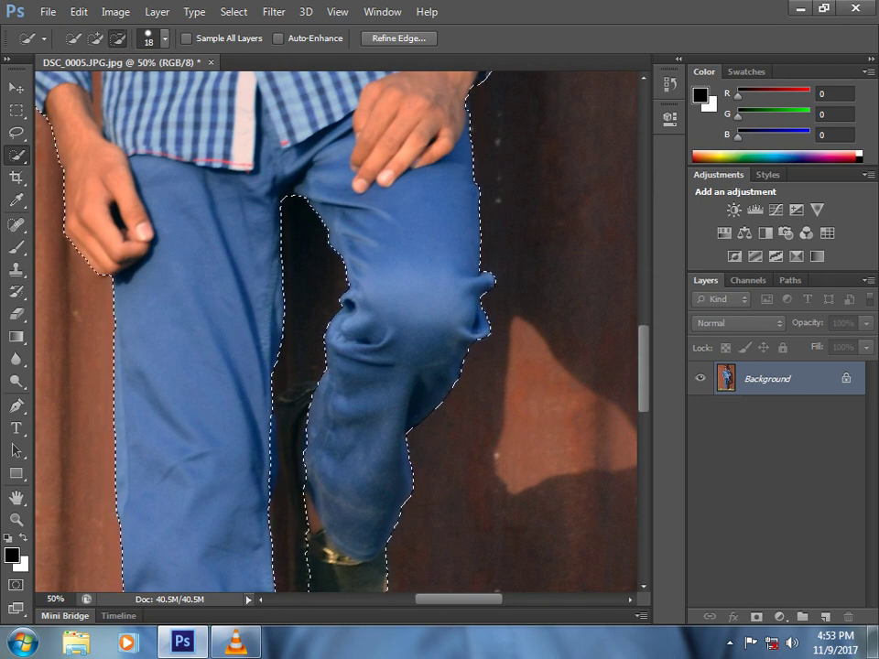
key("ctrl+z")
left_click_drag(291, 455, 291, 462)
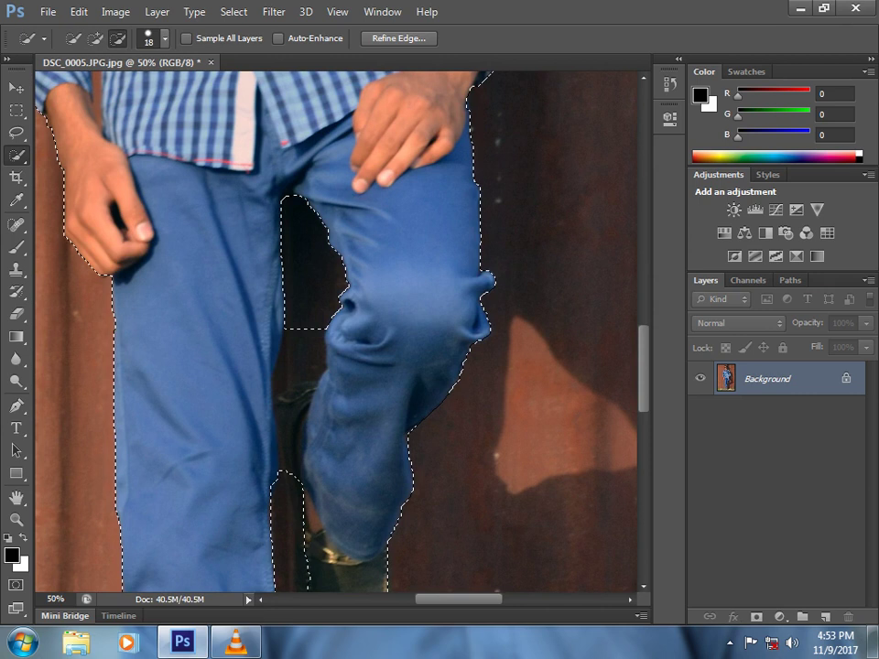
Step: Step back one Quick Selection stroke in the history and trim the selection edge around the raised shoe's toe
scroll(336, 332, "down", 5)
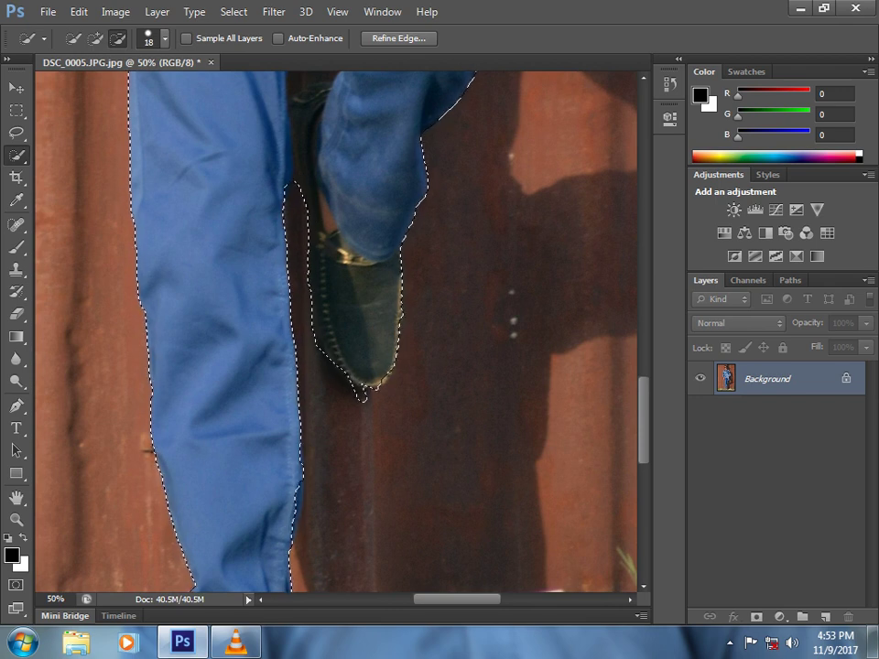
left_click(670, 84)
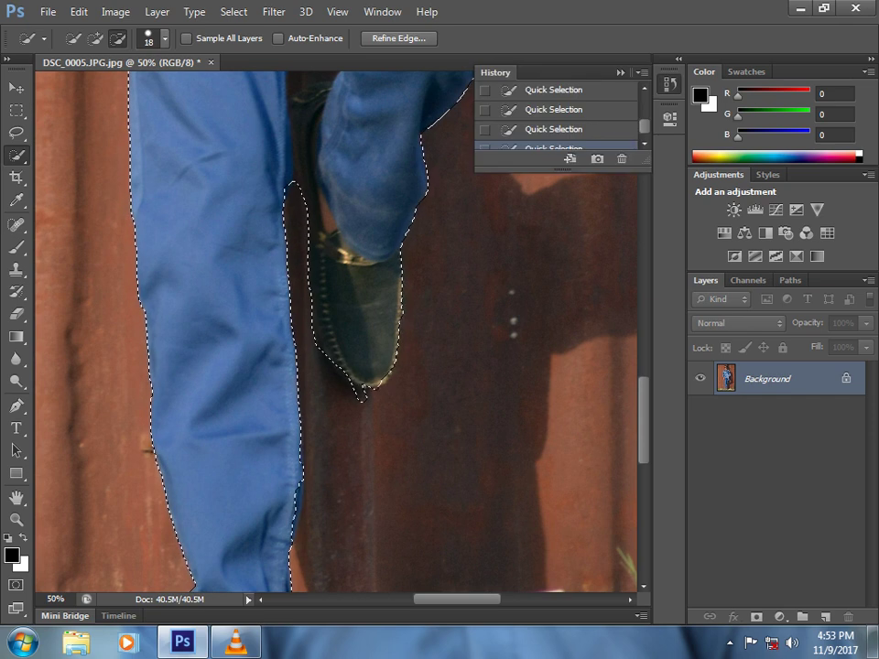
left_click(554, 129)
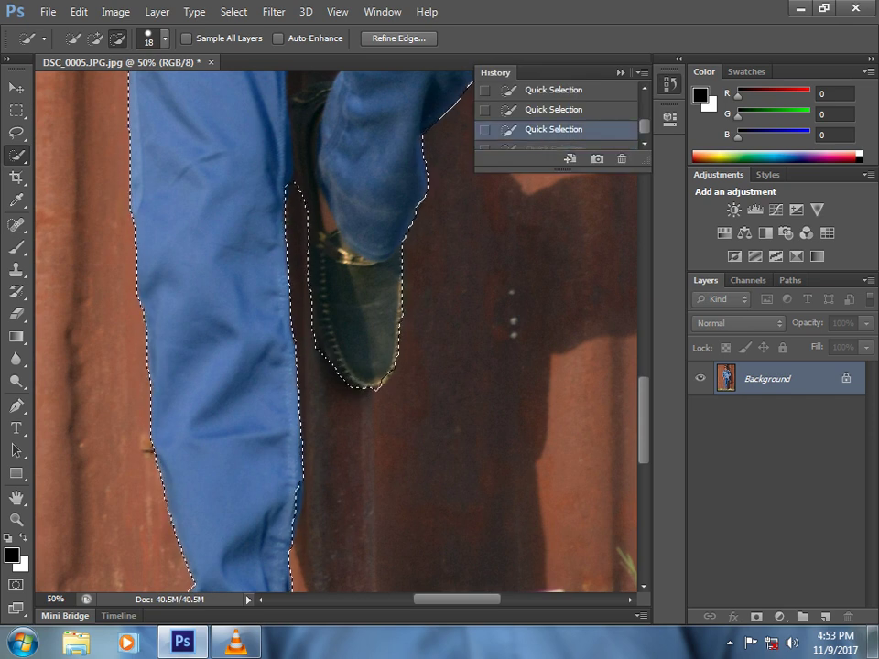
left_click(378, 394)
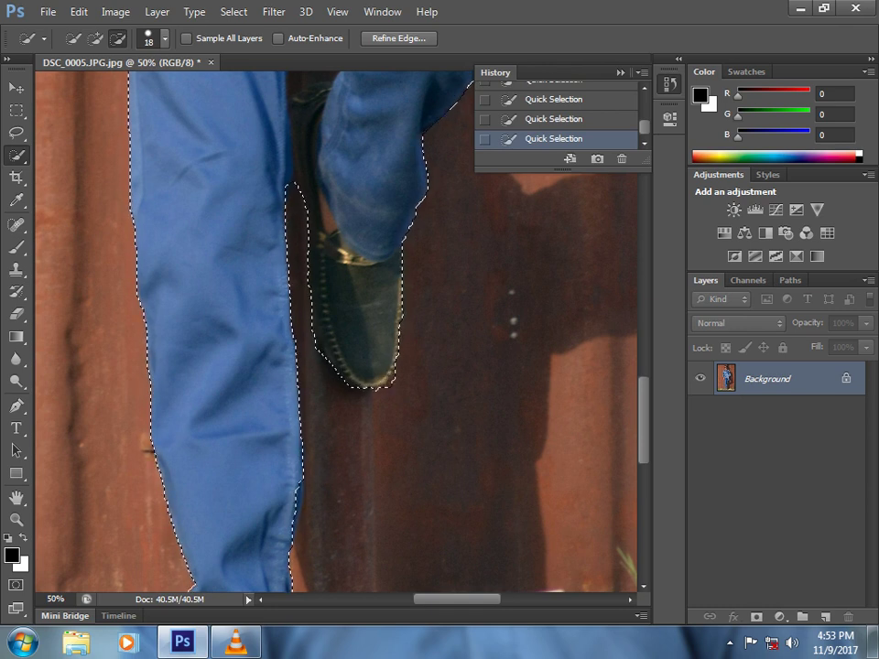
Step: Extend the selected wall gap between the legs down to the raised shoe's heel and trim the outline around the heel
left_click_drag(378, 394, 403, 500)
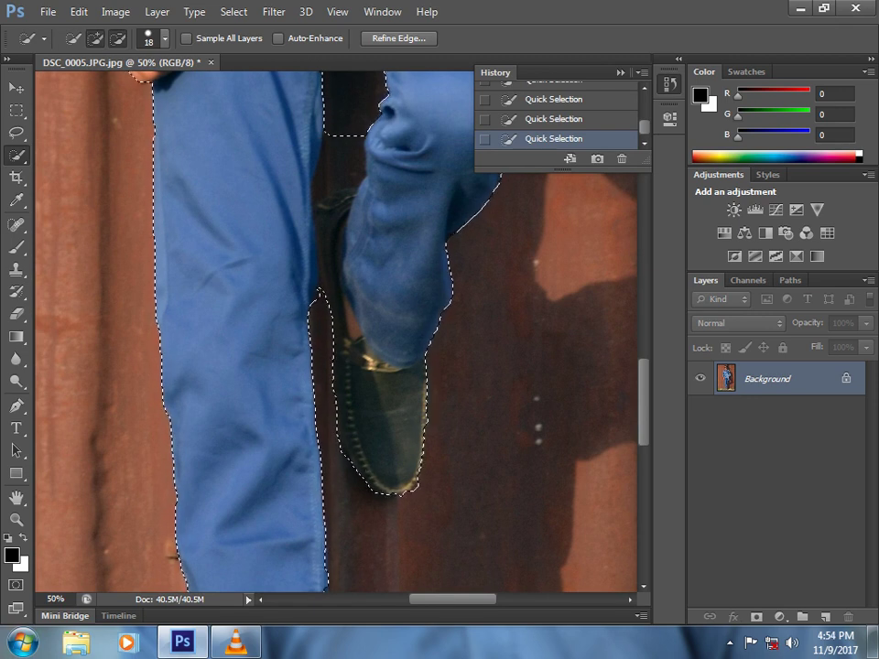
left_click(96, 39)
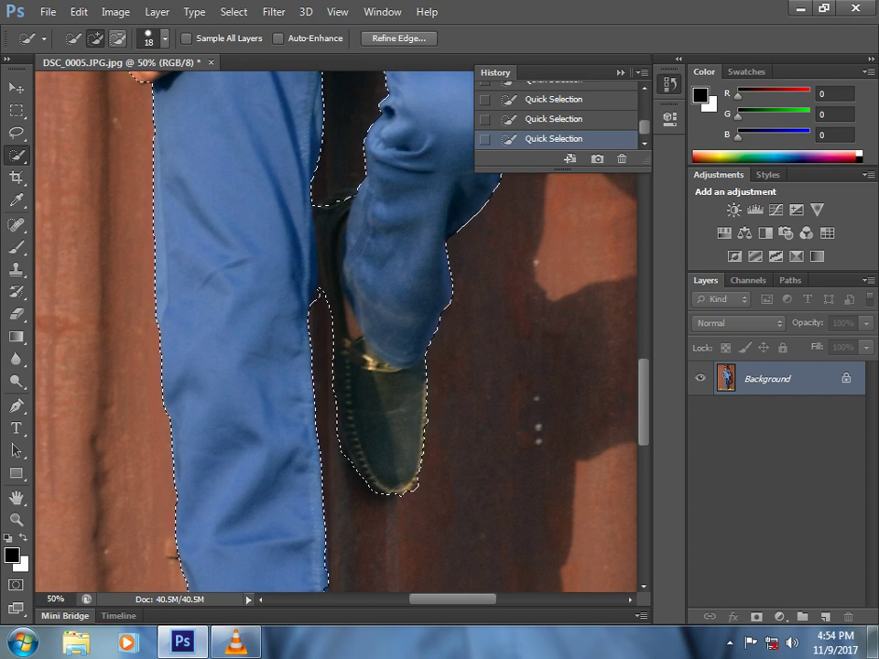
left_click(318, 294, "alt")
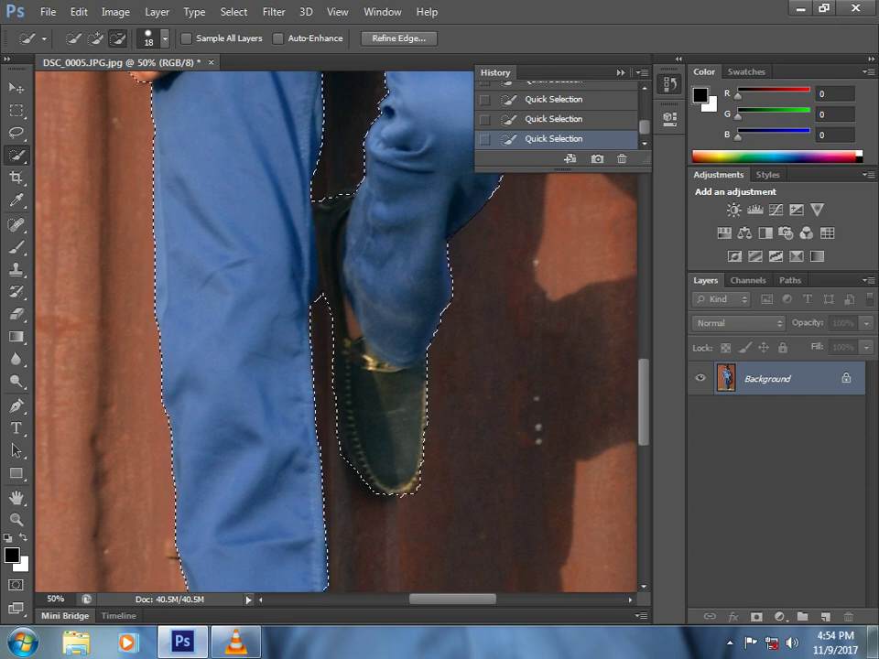
left_click(329, 196, "alt")
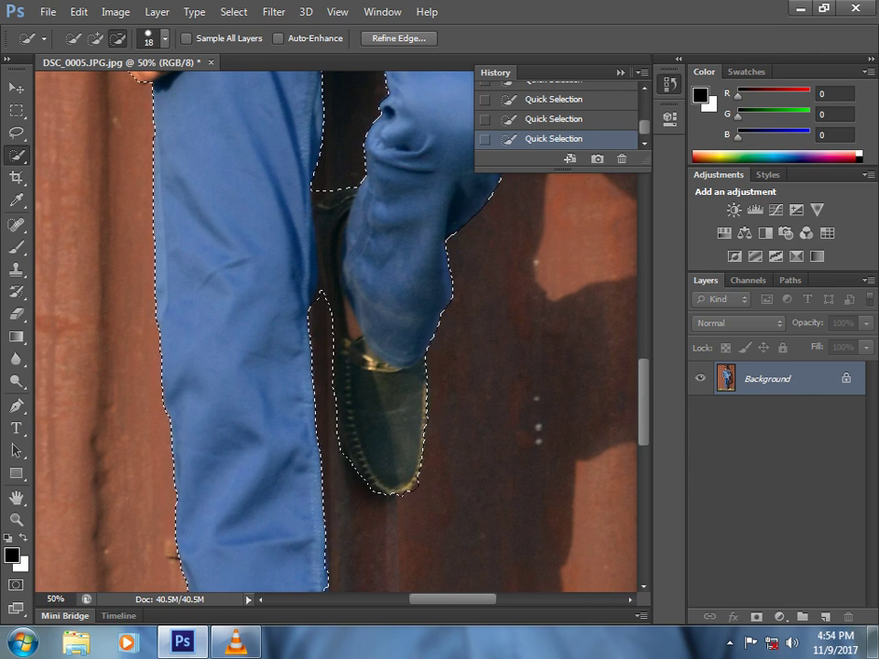
Step: Add the narrow wall gap between the lowered arm and the shirt, down to the wrist, to the selection
scroll(336, 329, "up", 5)
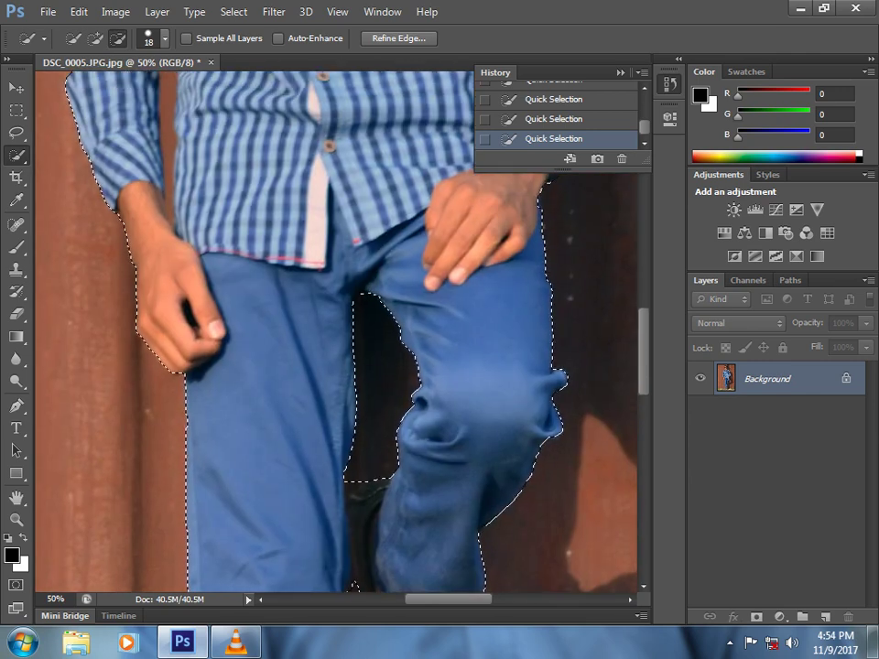
left_click_drag(336, 274, 406, 413)
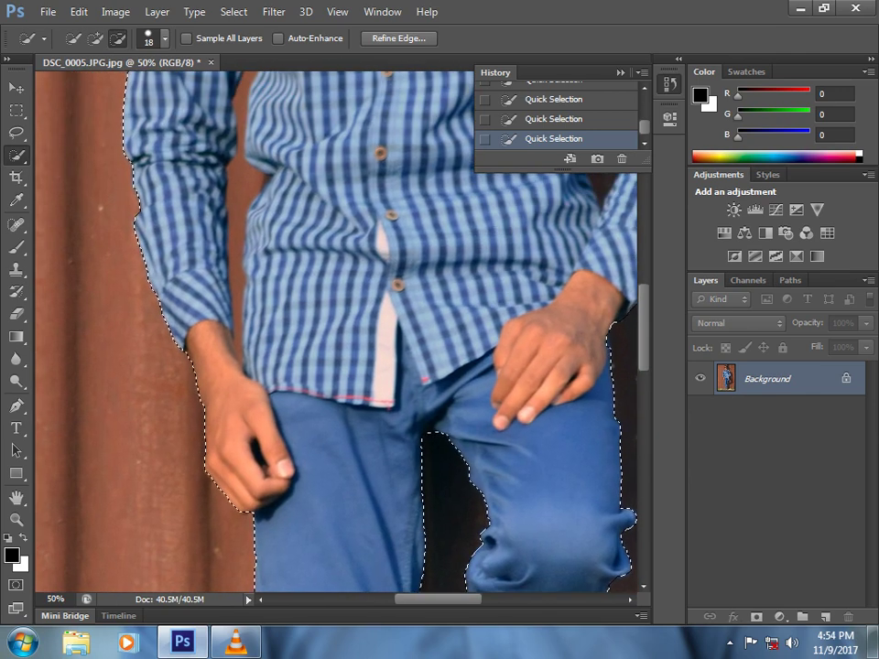
left_click(95, 38)
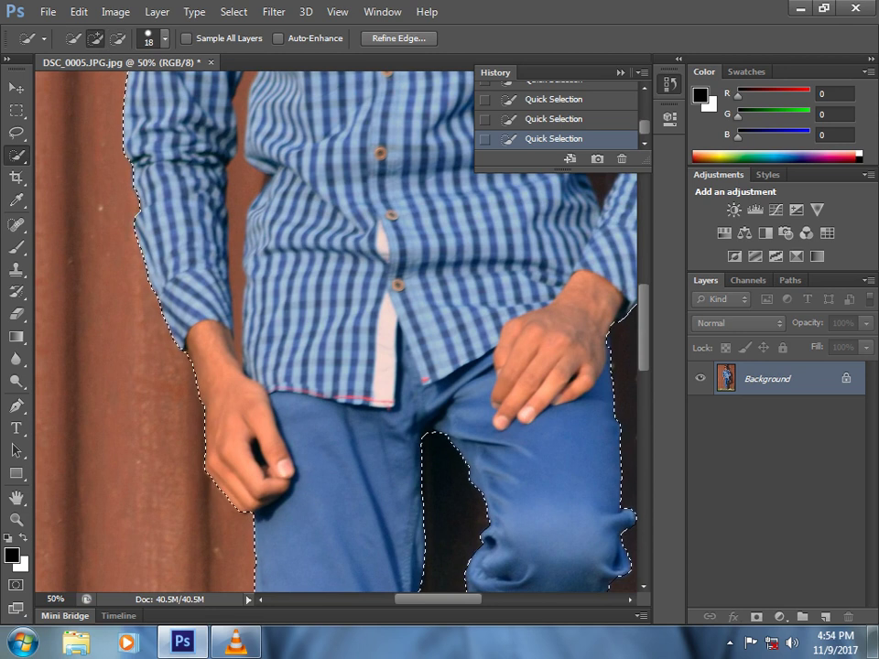
mouse_move(238, 277)
left_mouse_down()
mouse_move(238, 296)
mouse_move(242, 178)
left_mouse_up()
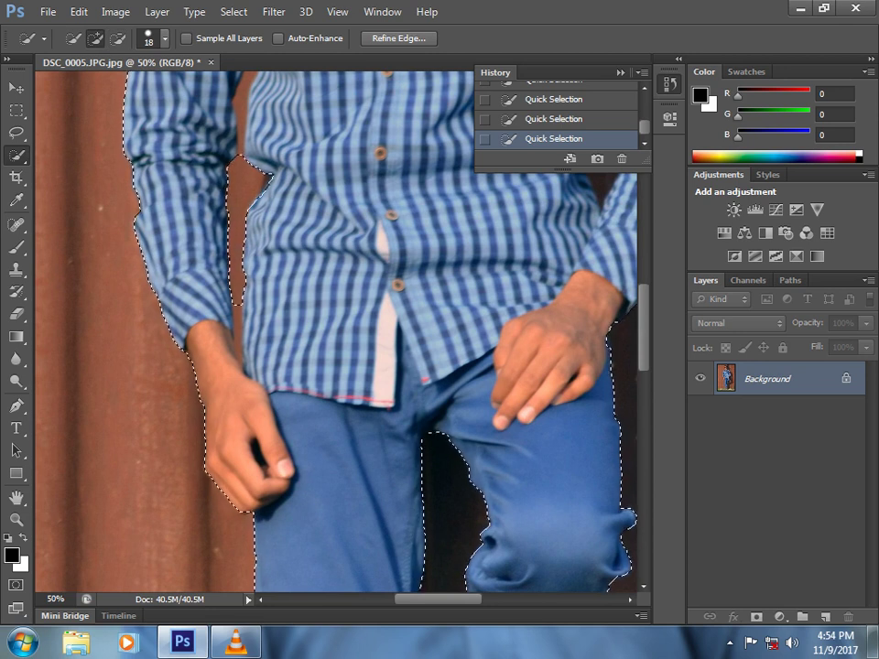
left_click(237, 322)
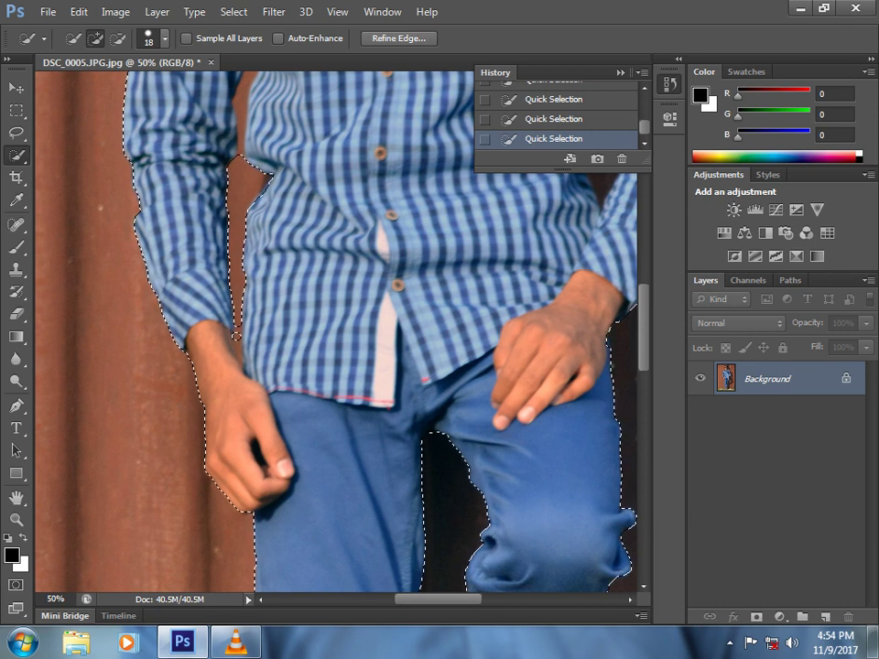
left_click(235, 337, "alt")
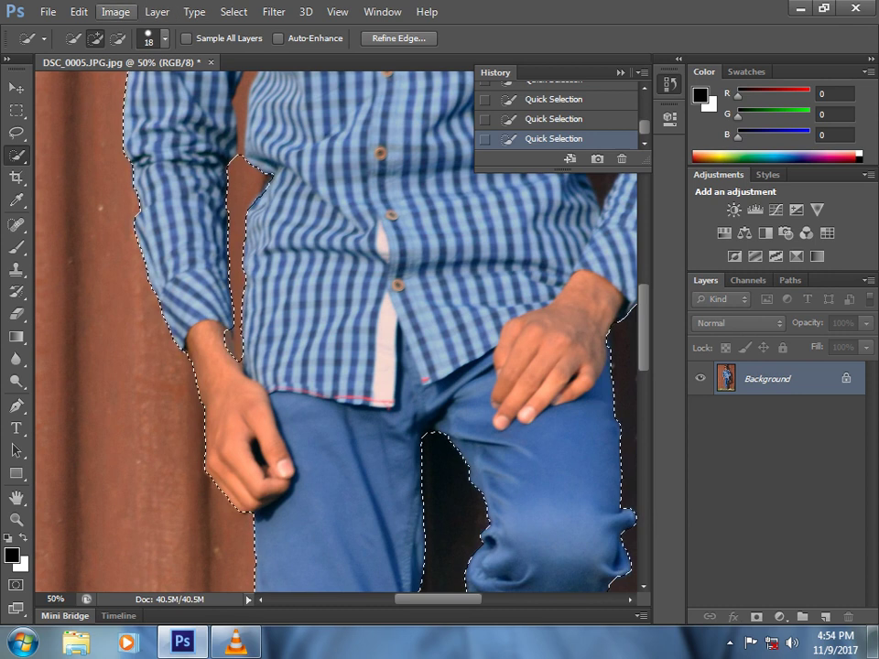
Step: Extend the selected gap beside the lowered arm up towards the armpit and trim its lower tip at the wrist
left_click(240, 124, "alt")
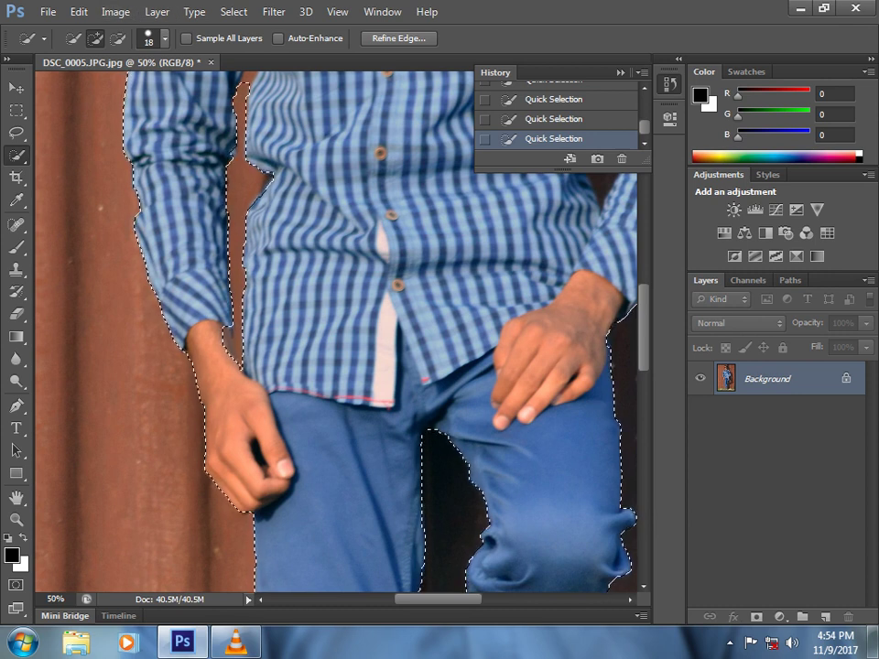
left_click_drag(242, 128, 250, 225)
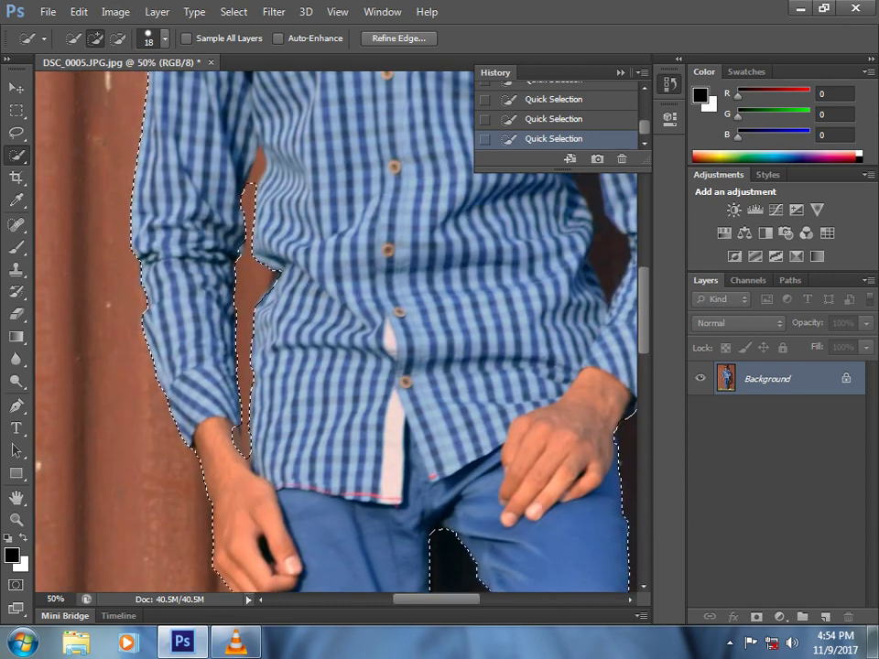
left_click(257, 170, "alt")
left_click(118, 38)
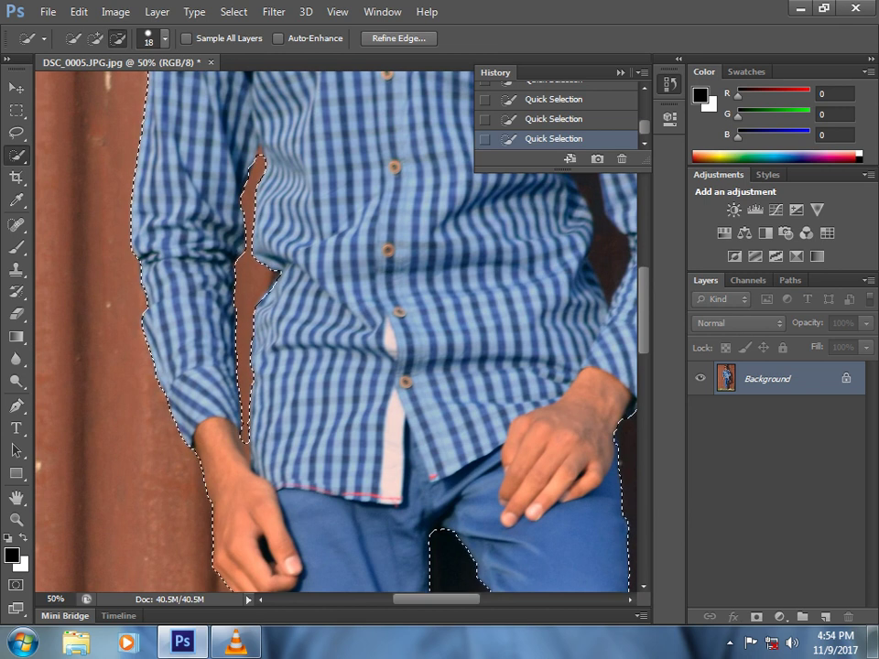
Step: Add the dark wall gap between the bent arm and the shirt to the selection with the Quick Selection tool
left_click_drag(403, 367, 246, 530)
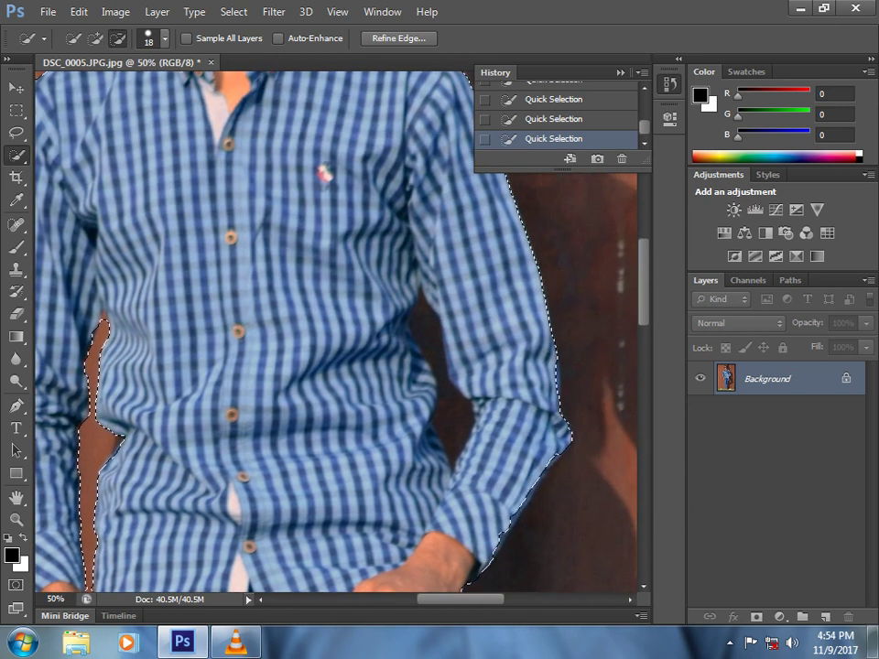
left_click(94, 38)
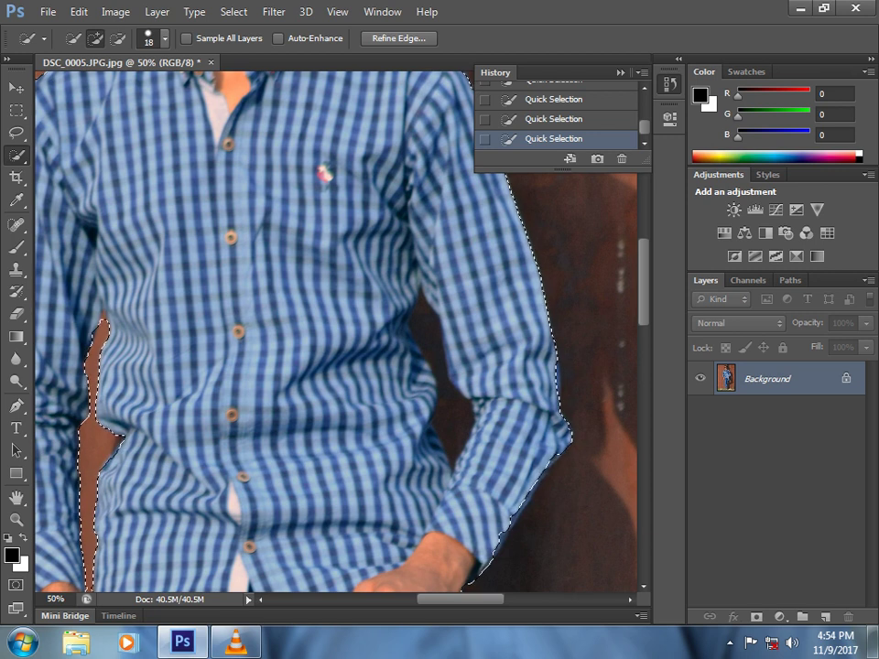
left_click(432, 329, "alt")
left_click_drag(432, 330, 450, 403)
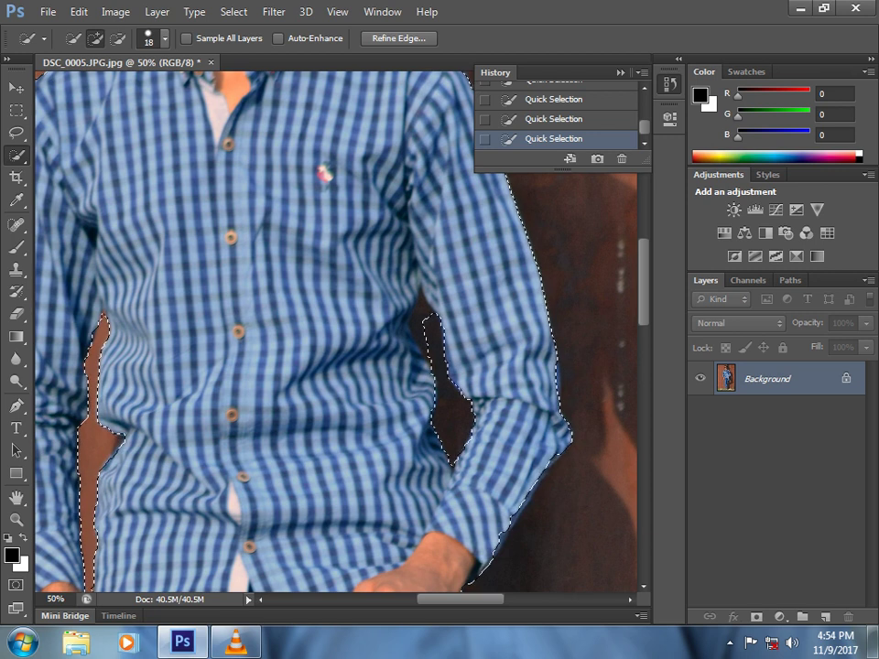
left_click(424, 309, "alt")
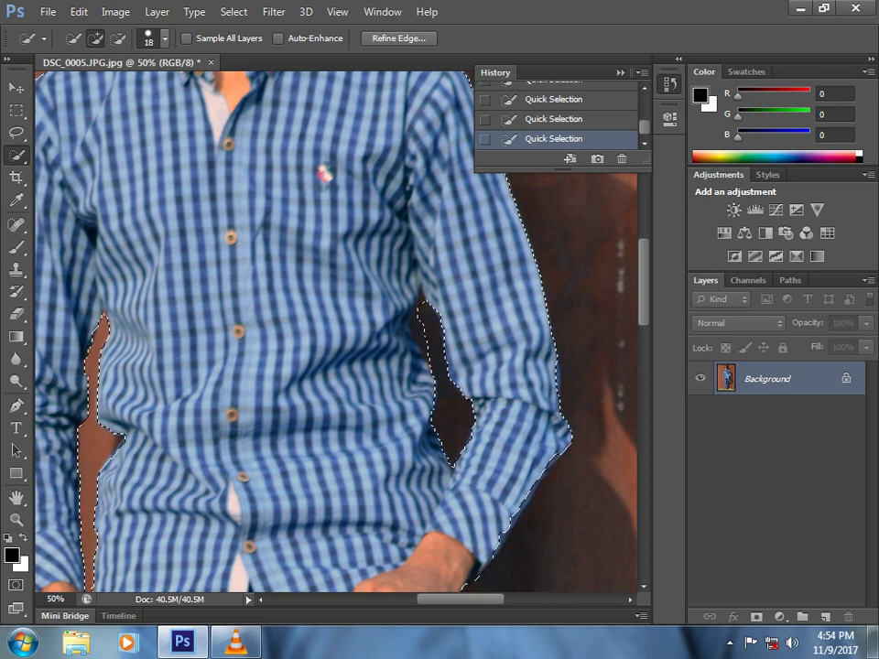
Step: Widen the gap selection beneath the bent arm's armpit and subtract the patch spilling onto the shirt
mouse_move(420, 307)
left_mouse_down()
mouse_move(414, 335)
mouse_move(407, 329)
left_mouse_up()
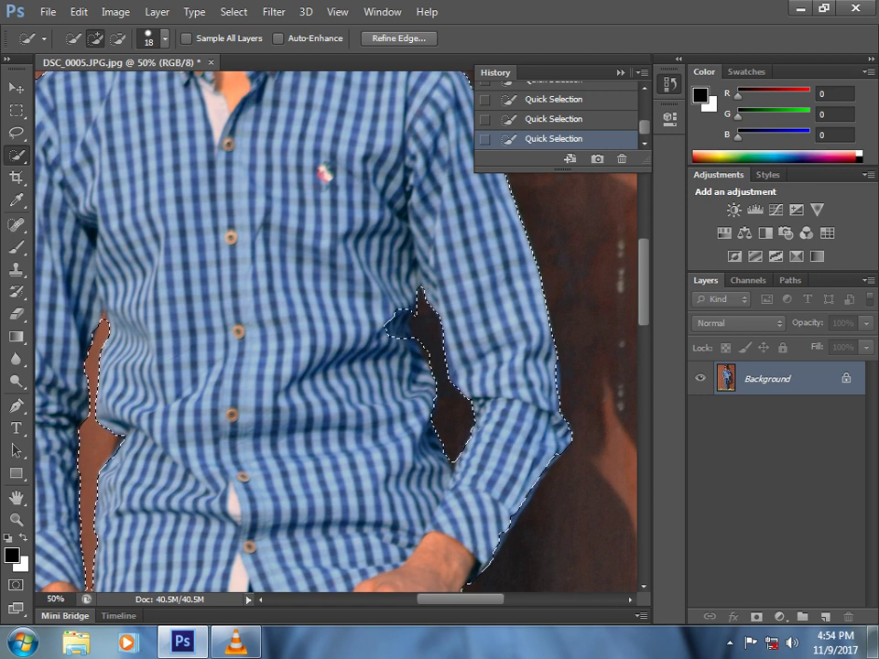
left_click(117, 39)
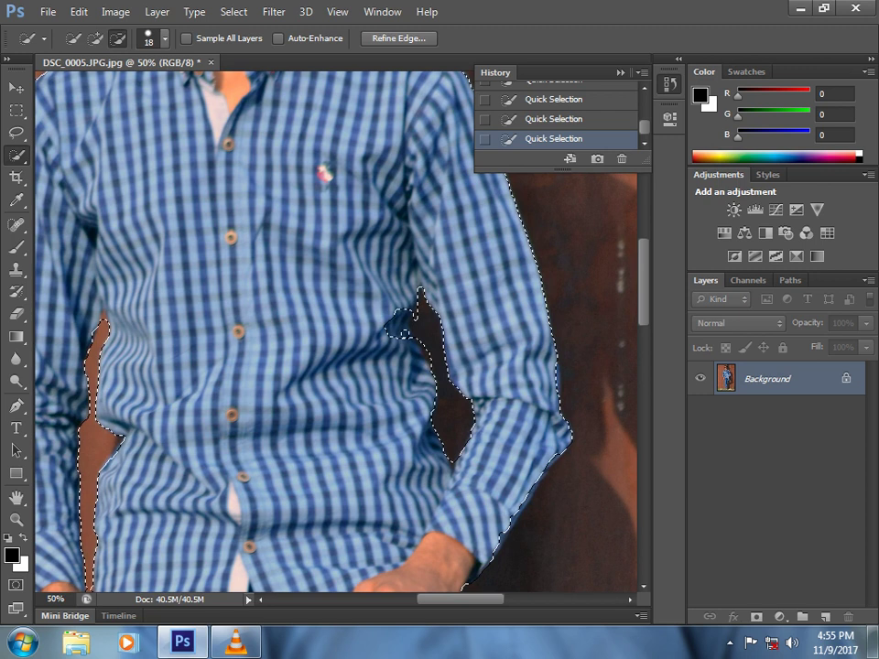
left_click(399, 326)
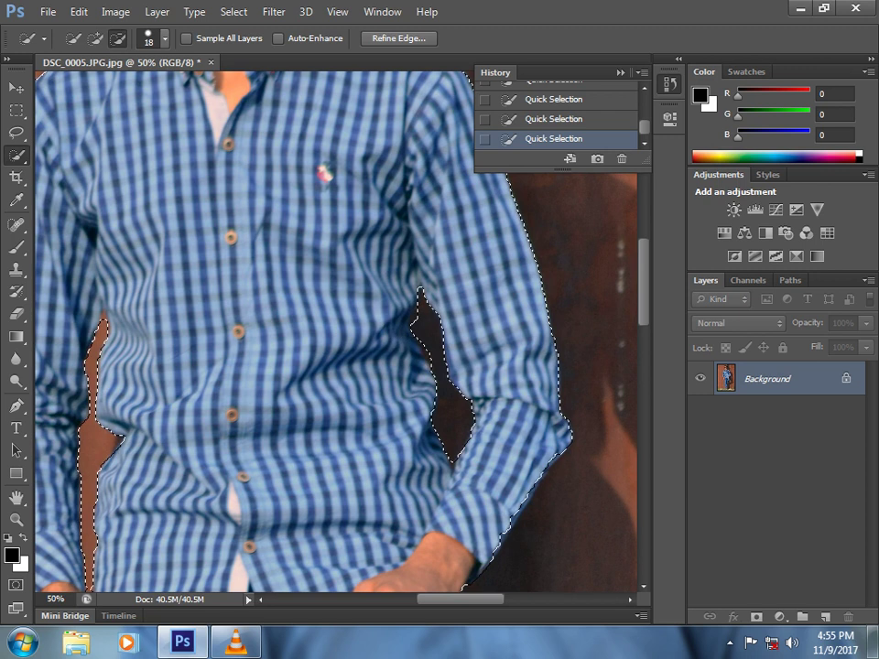
Step: Apply a Vibrance adjustment to the selected background with vibrance +45 and saturation +21
left_click_drag(366, 183, 457, 470)
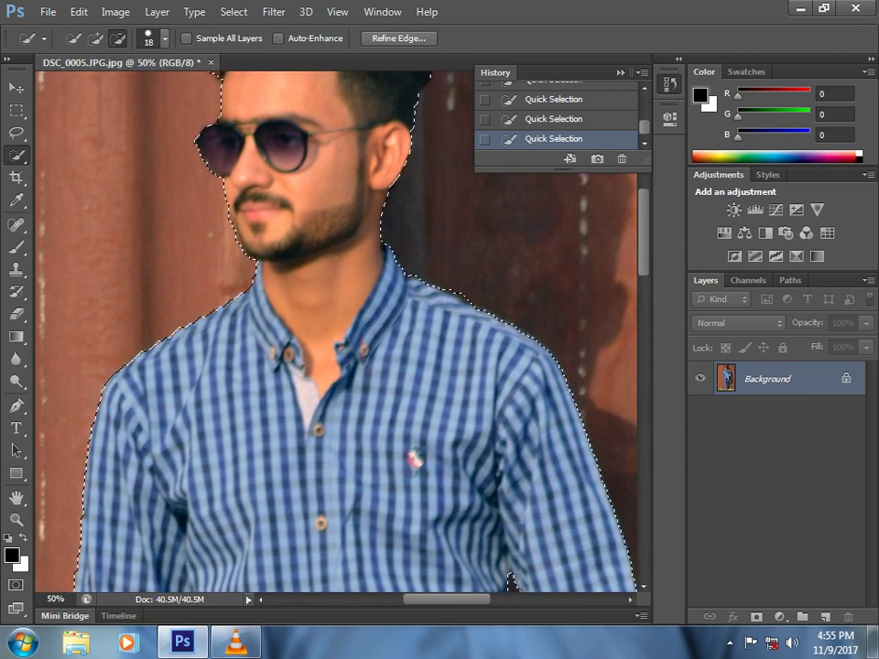
key("ctrl+minus")
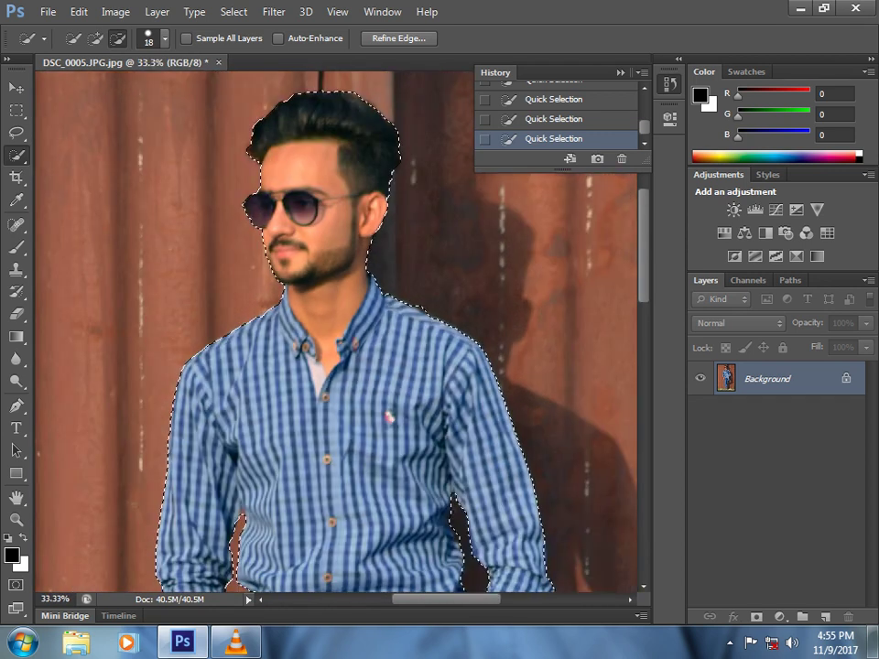
key("ctrl+minus")
key("ctrl+minus")
key("ctrl+minus")
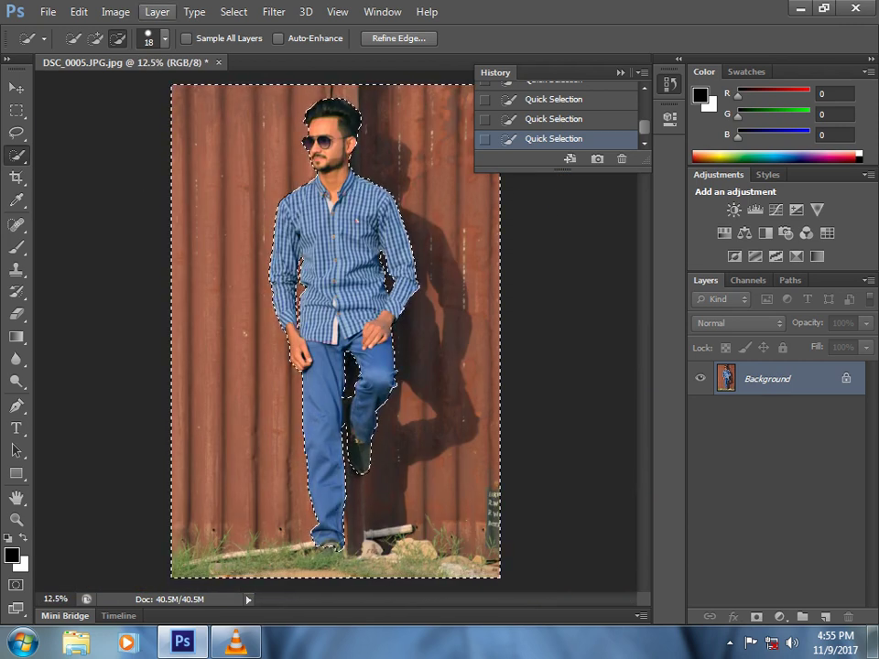
left_click(115, 12)
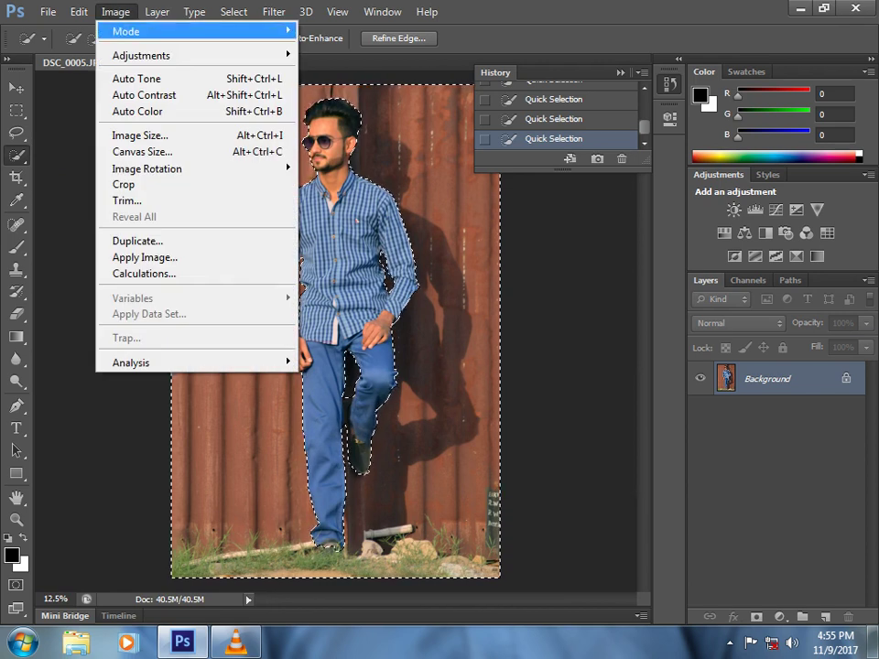
mouse_move(146, 55)
left_click(335, 128)
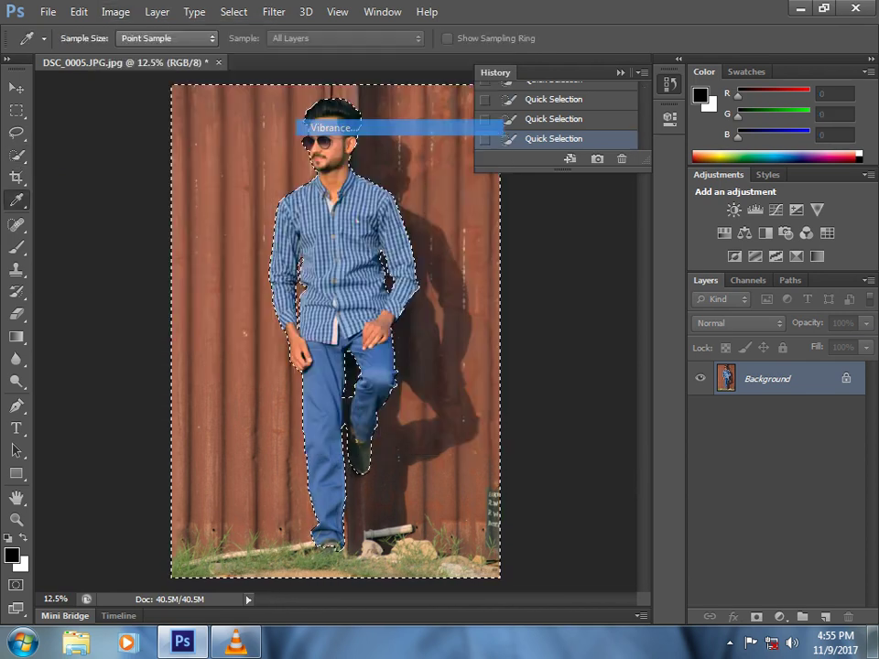
left_click_drag(388, 172, 632, 185)
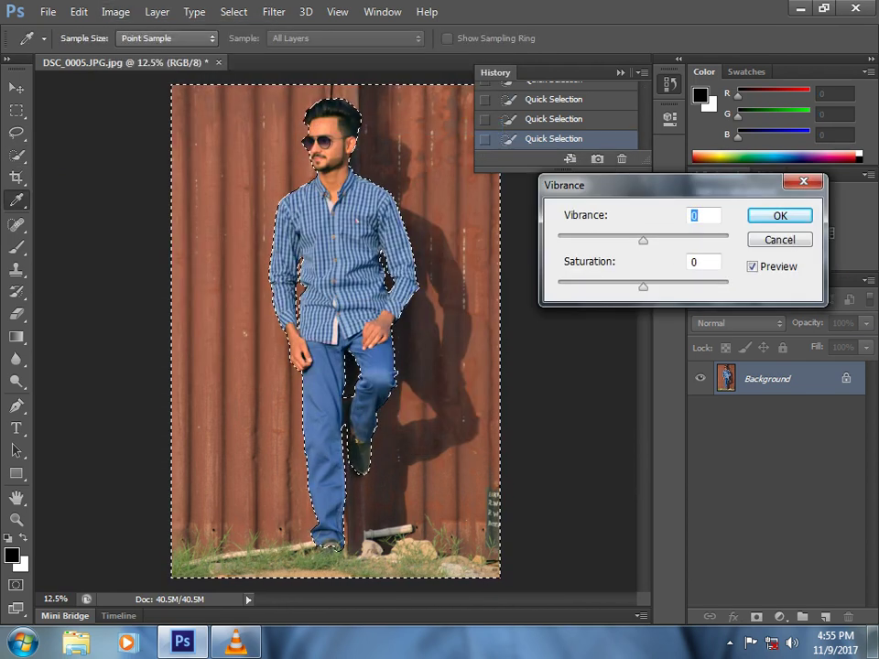
left_click_drag(643, 240, 699, 240)
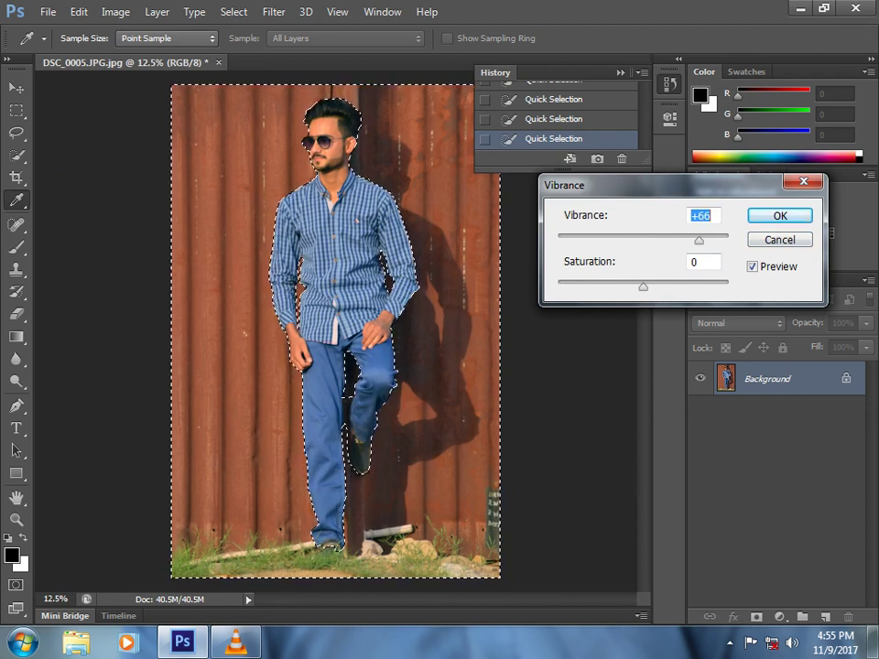
left_click_drag(643, 285, 661, 287)
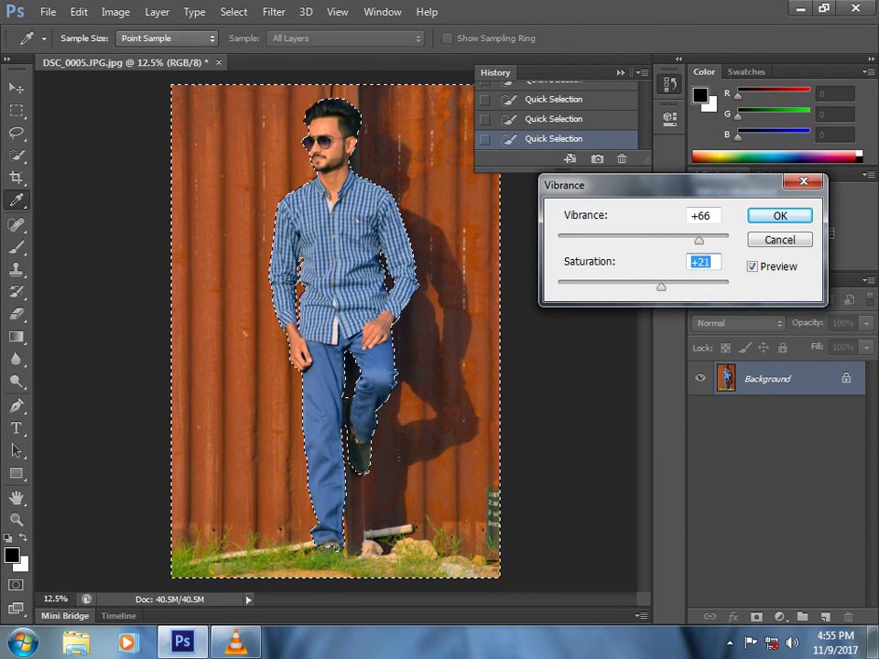
left_click_drag(699, 240, 681, 240)
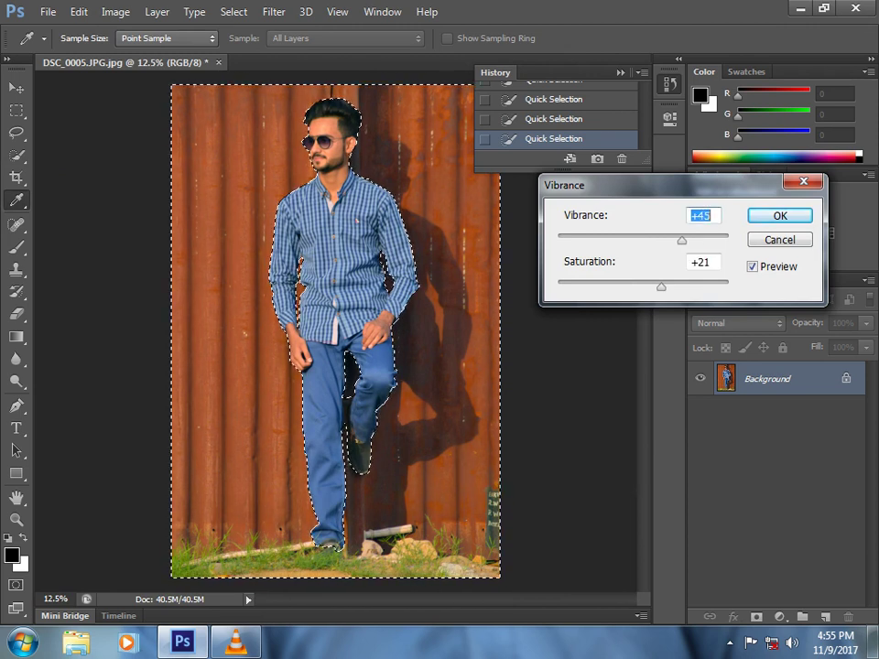
left_click(781, 216)
key("Return")
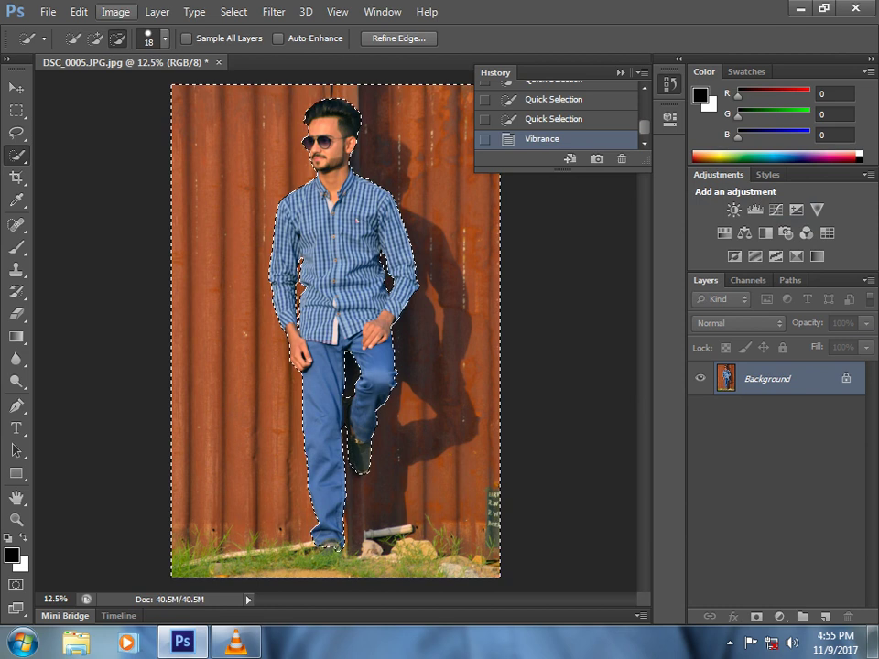
Step: Apply a Color Balance adjustment to the background's midtones with magenta/green at +2 and yellow/blue at +77
left_click(115, 12)
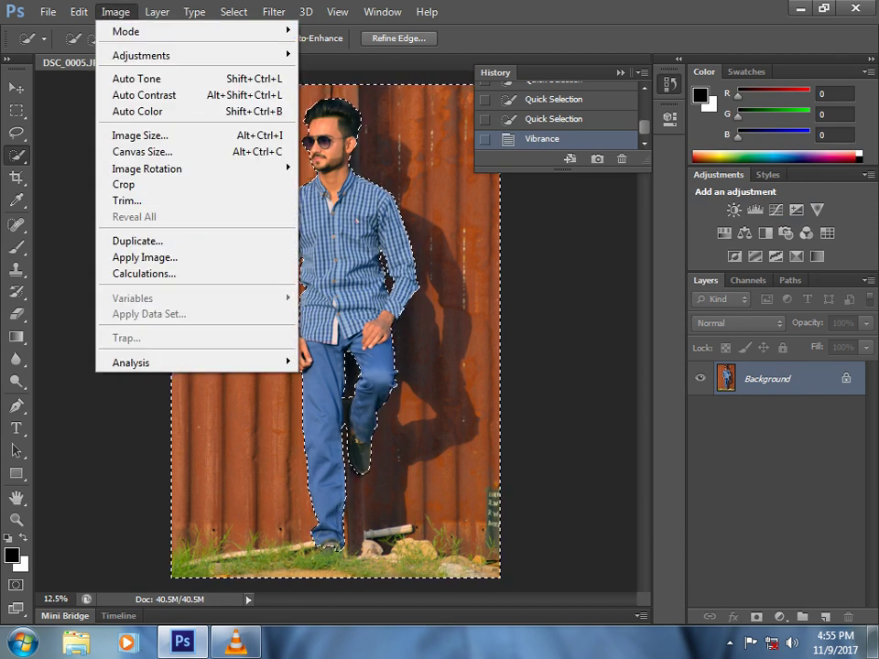
mouse_move(138, 55)
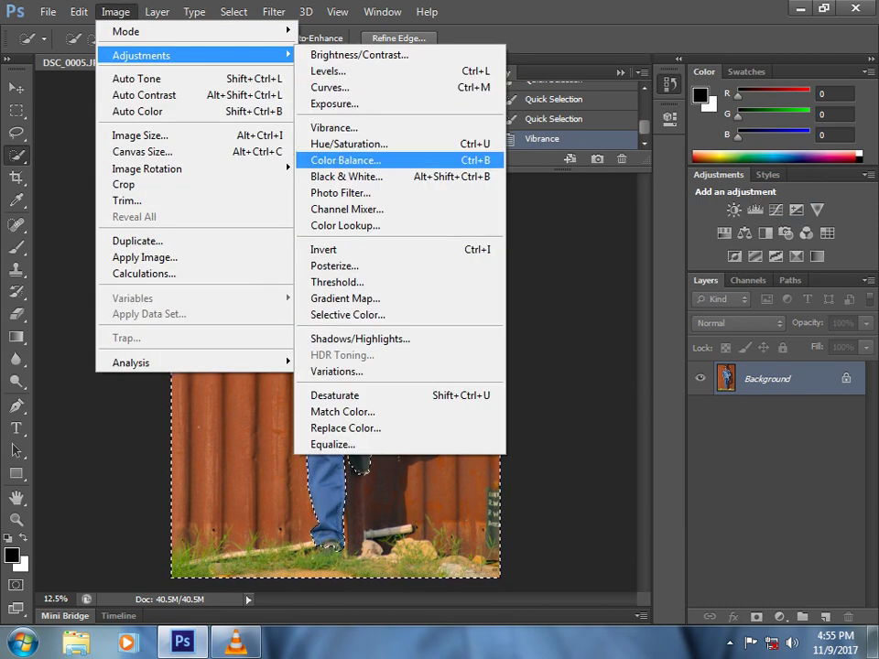
left_click(345, 161)
left_click_drag(384, 144, 582, 151)
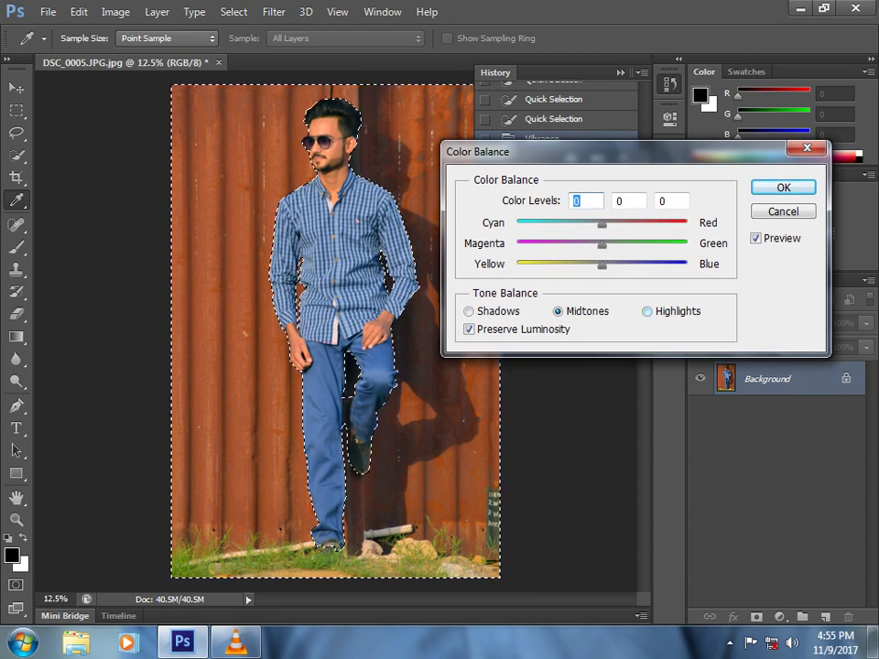
left_click_drag(601, 264, 659, 264)
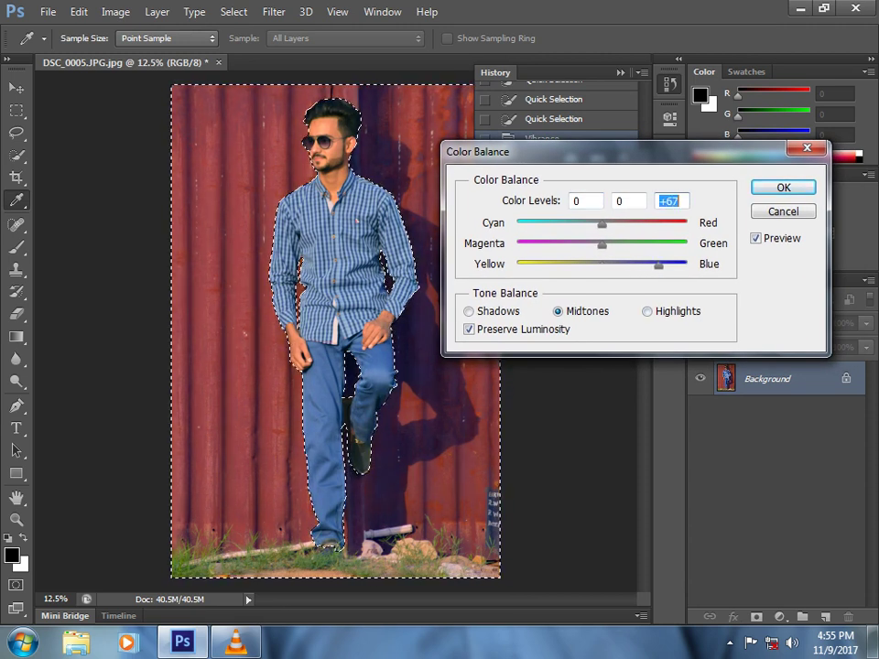
mouse_move(602, 244)
left_mouse_down()
mouse_move(553, 245)
mouse_move(648, 244)
mouse_move(604, 244)
left_mouse_up()
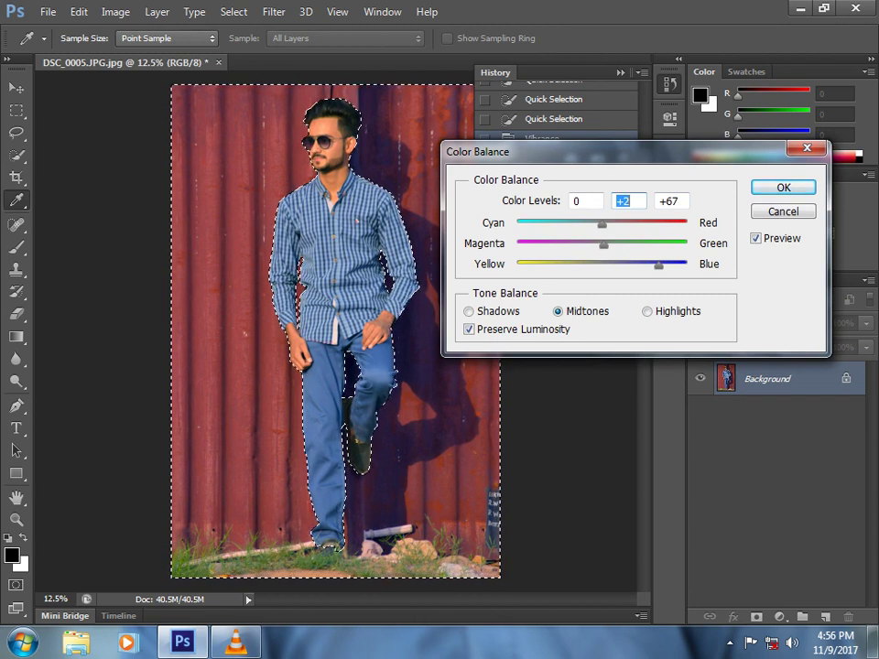
left_click_drag(659, 266, 668, 266)
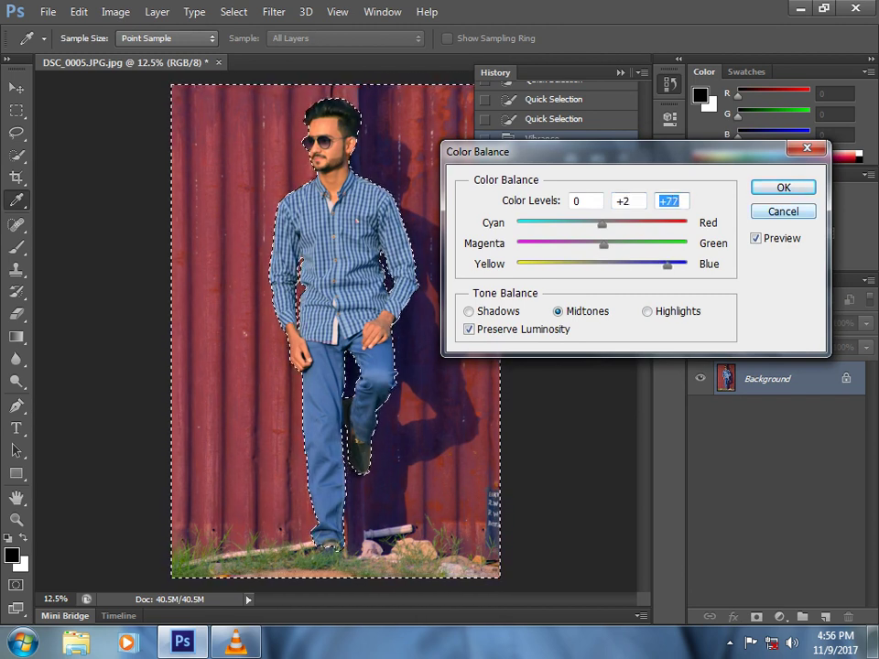
key("Return")
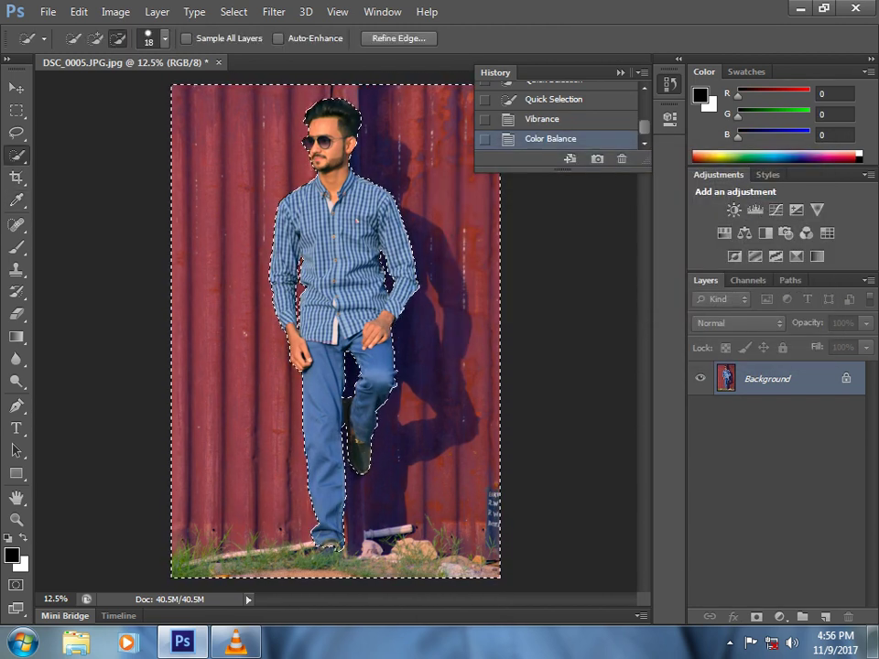
Step: Invert the selection to the man and subtract his skin areas, including neck and hands, so only the clothing stays selected
right_click(330, 217)
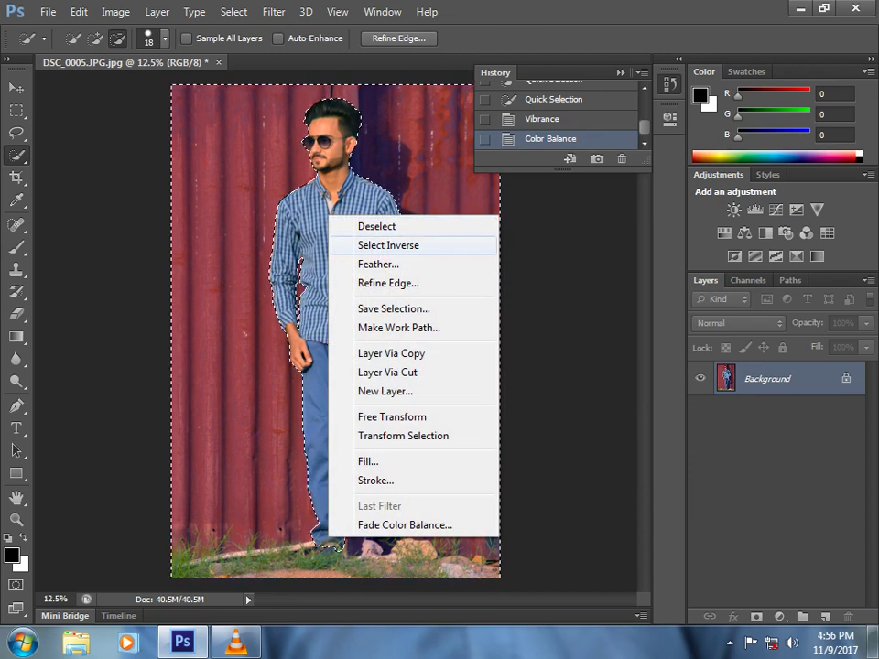
left_click(388, 246)
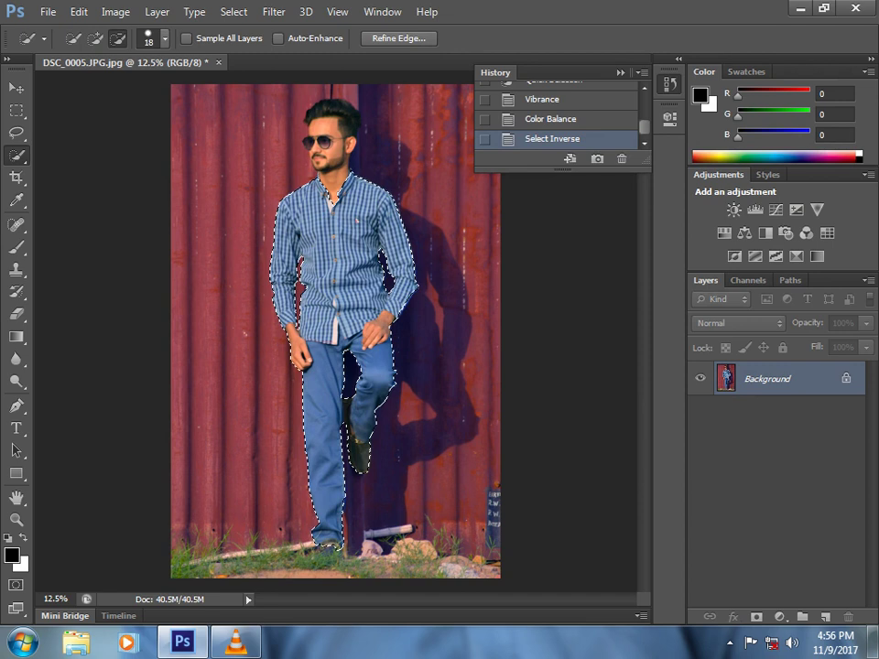
left_click(333, 197)
left_click(333, 200)
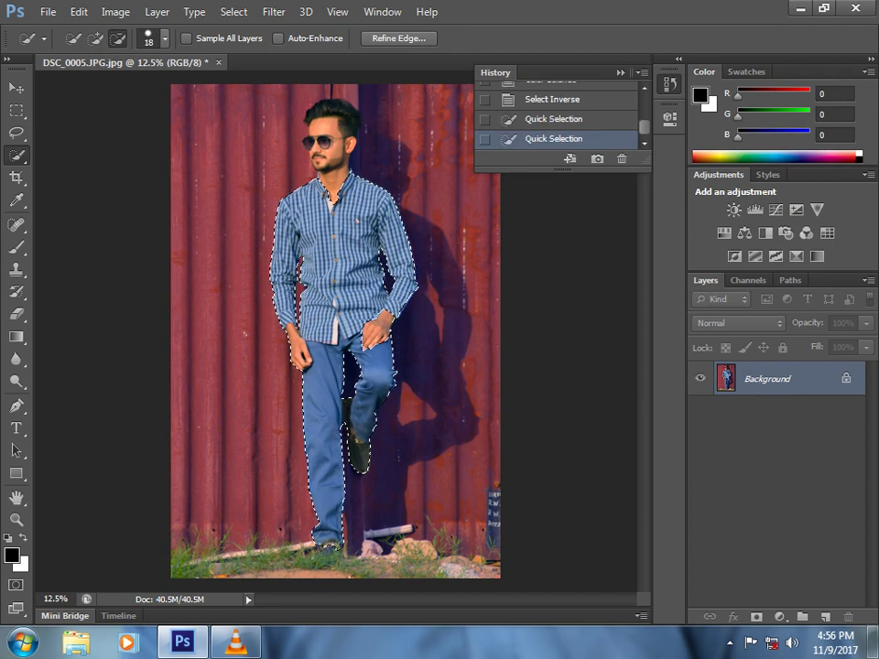
left_click(332, 202)
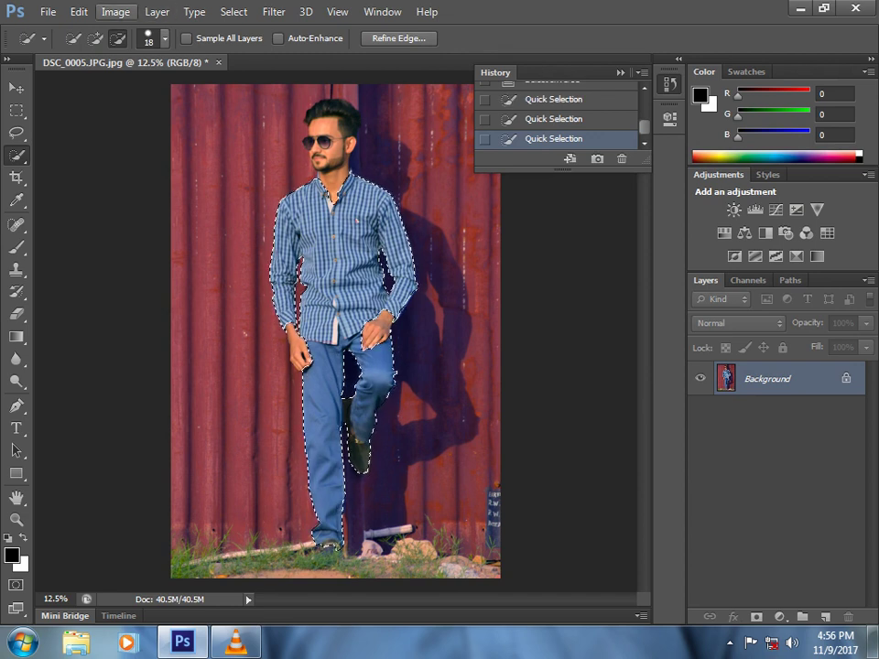
Step: Darken the selected clothing with a Levels adjustment, setting the RGB shadow input level to 24
left_click(116, 11)
mouse_move(183, 55)
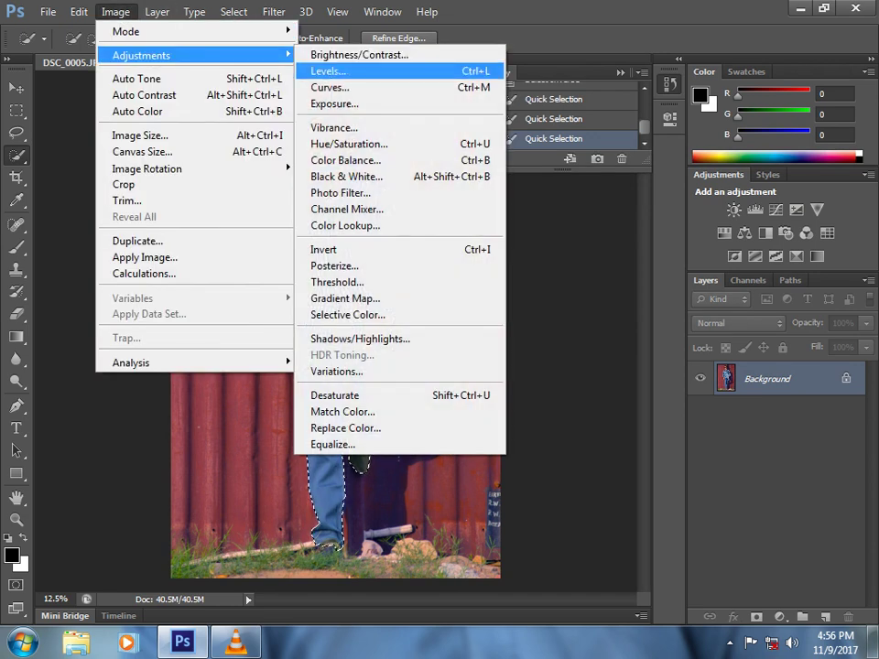
left_click(338, 69)
left_click_drag(366, 107, 594, 113)
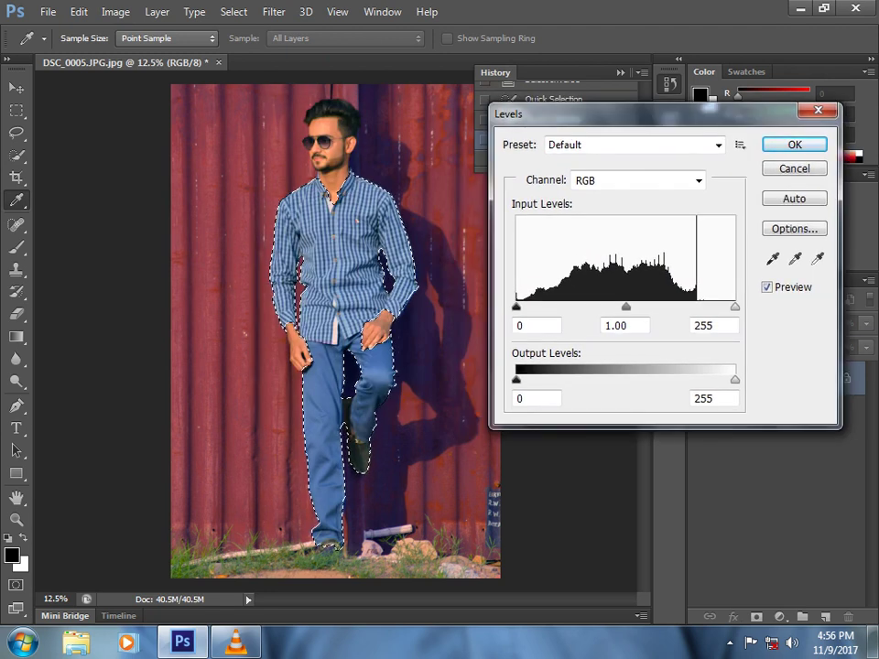
left_click_drag(516, 306, 538, 307)
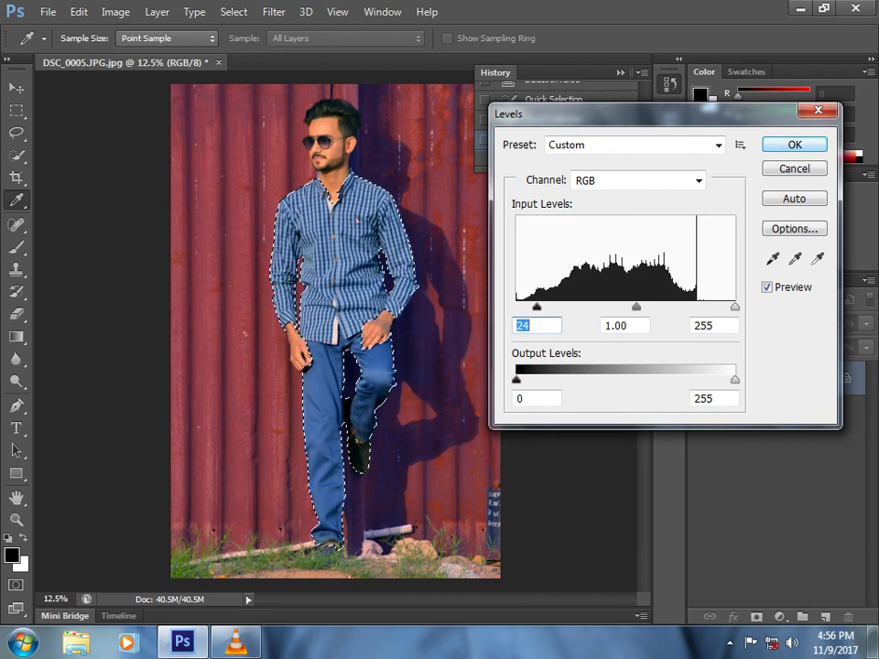
key("Return")
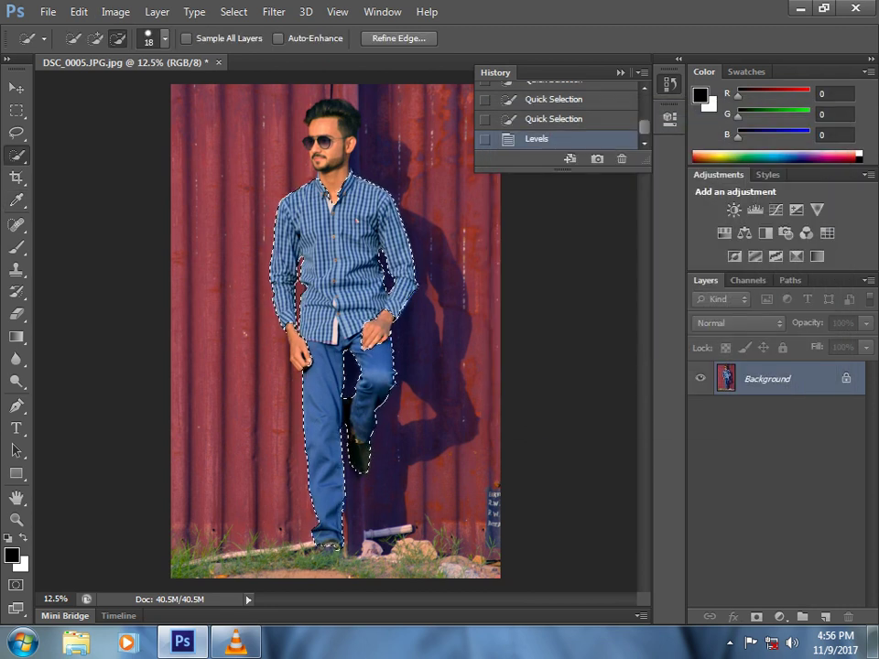
Step: Apply a Vibrance adjustment to the selected clothing with vibrance +62 and saturation +22
left_click(115, 11)
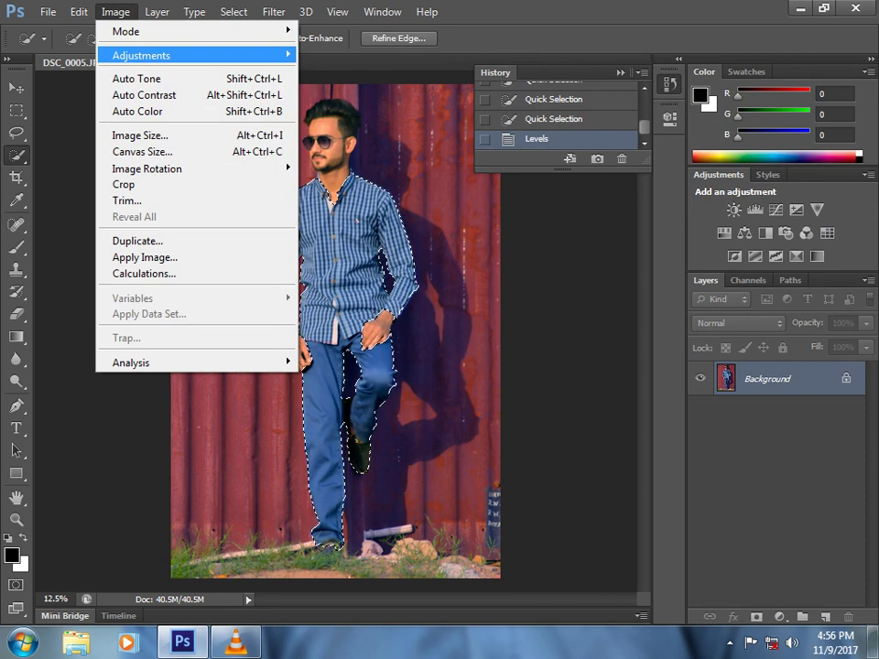
key("Right")
key("Down")
key("Down")
key("Down")
key("Down")
key("Down")
key("Up")
key("Return")
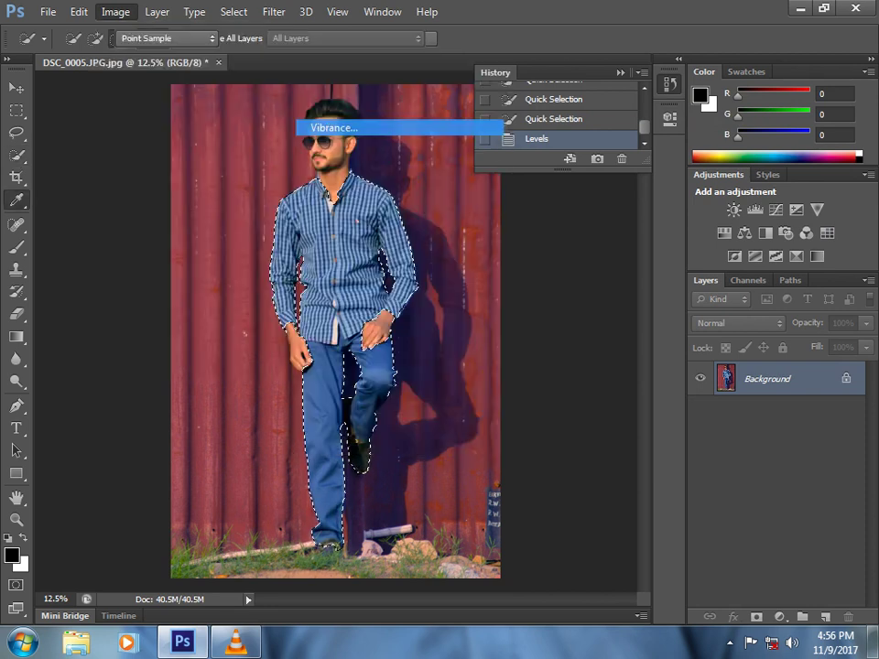
left_click_drag(644, 240, 695, 239)
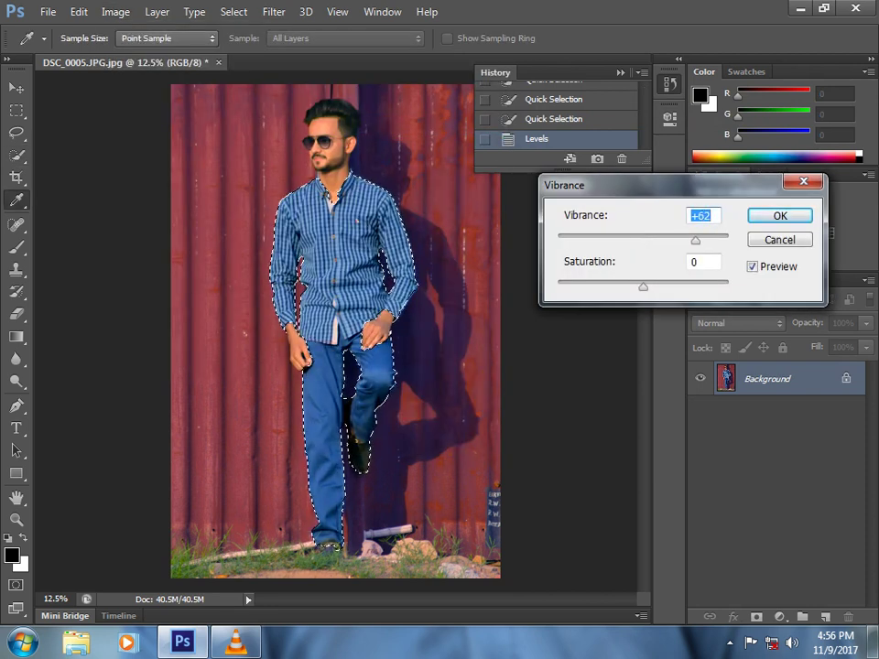
left_click_drag(644, 286, 656, 287)
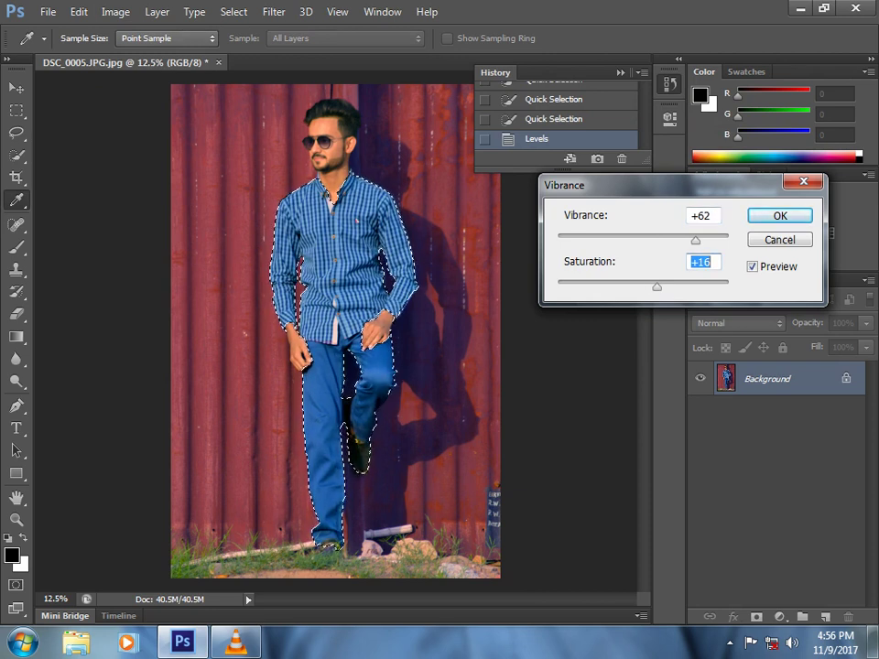
key("Up")
key("Up")
key("Up")
key("Up")
key("Up")
key("Up")
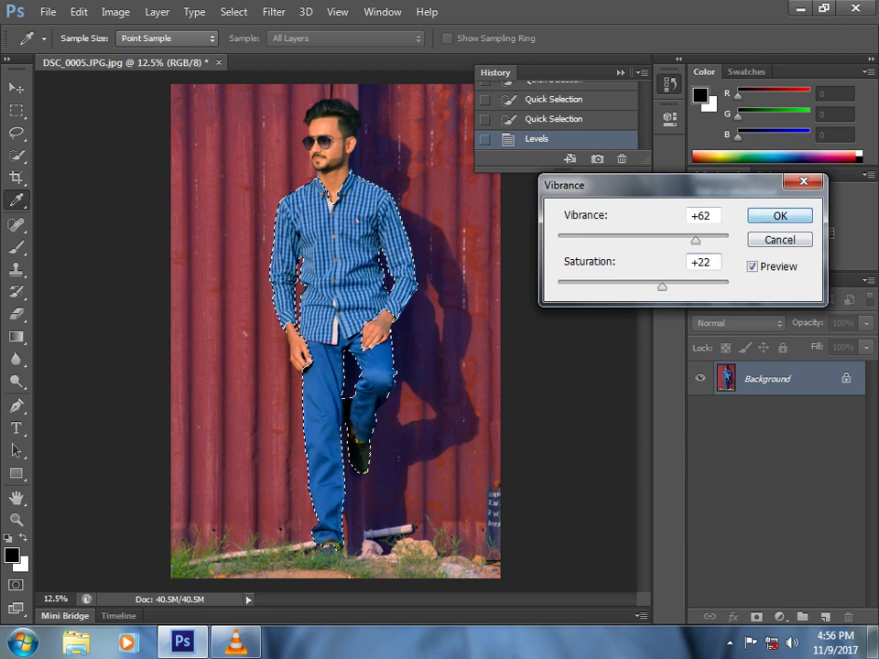
key("Return")
key("w")
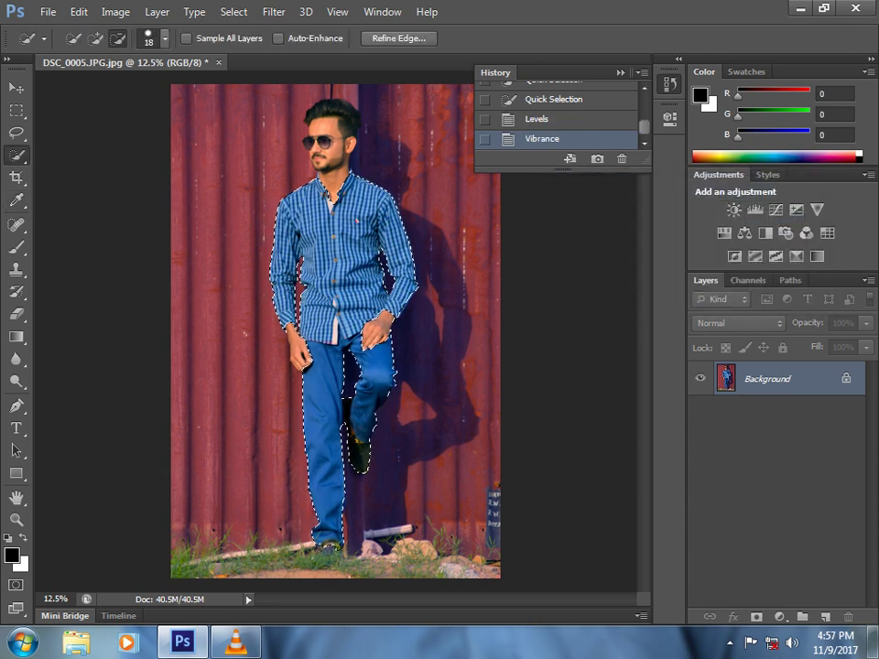
Step: Clear the selection around the clothing and examine the edited shirt and trousers up close
right_click(380, 225)
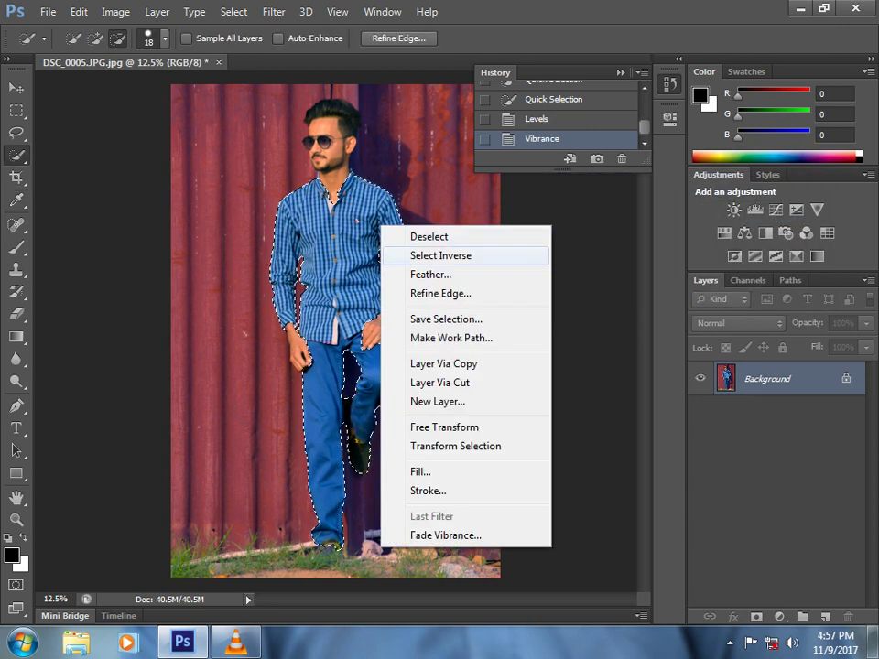
left_click(430, 236)
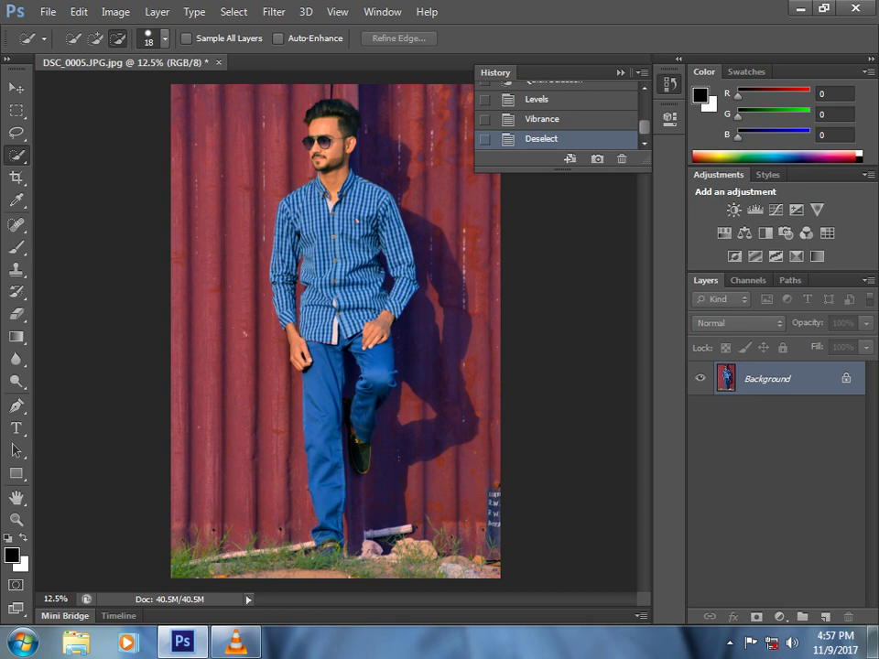
key("ctrl+plus")
key("ctrl+plus")
key("ctrl+plus")
key("ctrl+plus")
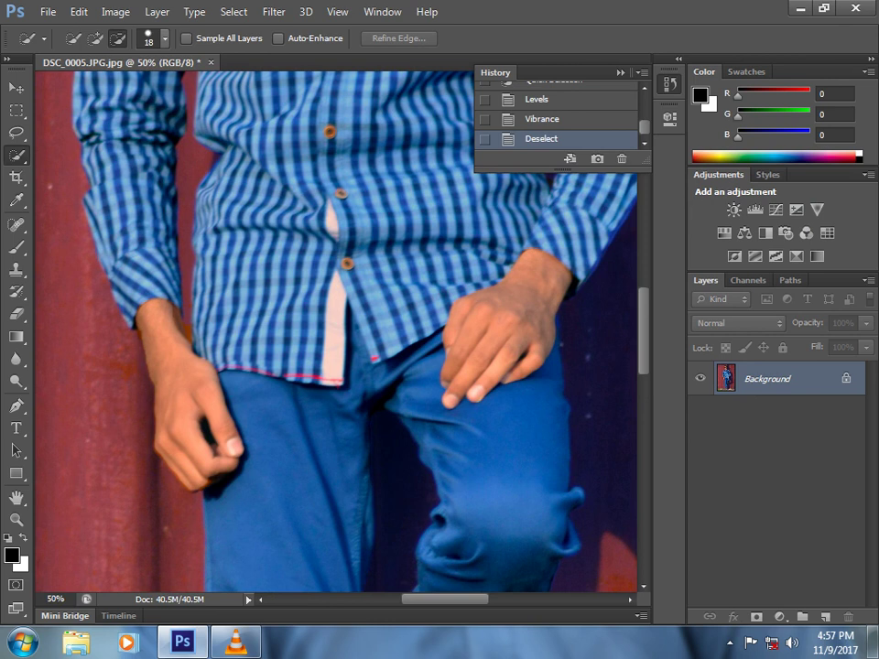
left_click_drag(357, 87, 274, 604)
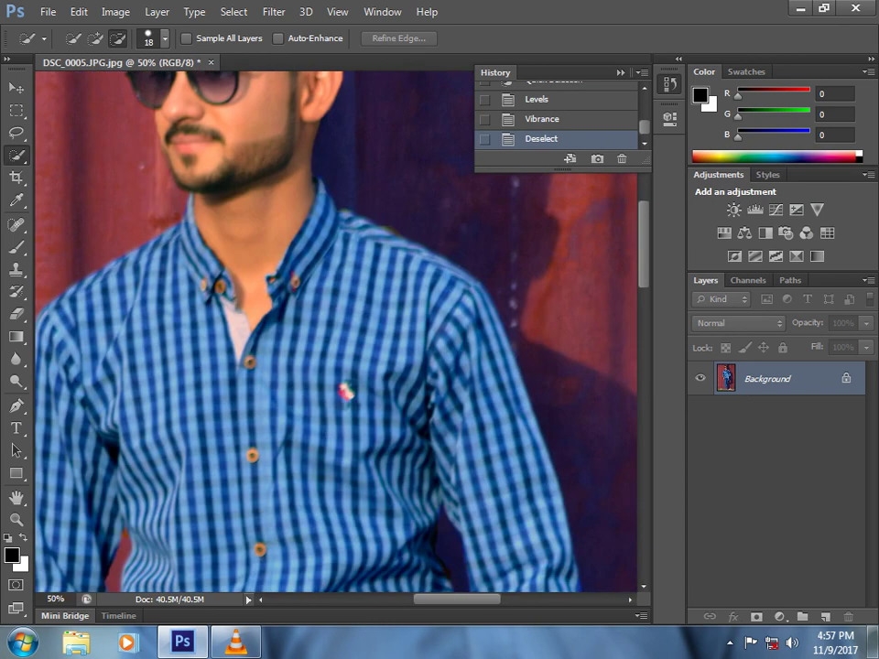
Step: Set up the Brush tool with a white foreground colour, 137 px size and 18% opacity for painting on the face
scroll(337, 330, "up", 5)
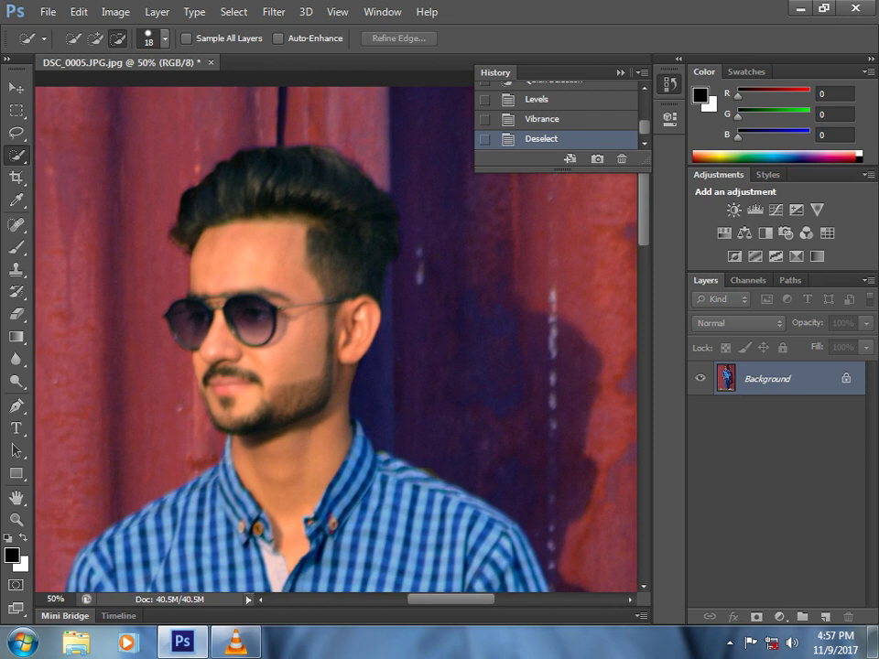
left_click(16, 247)
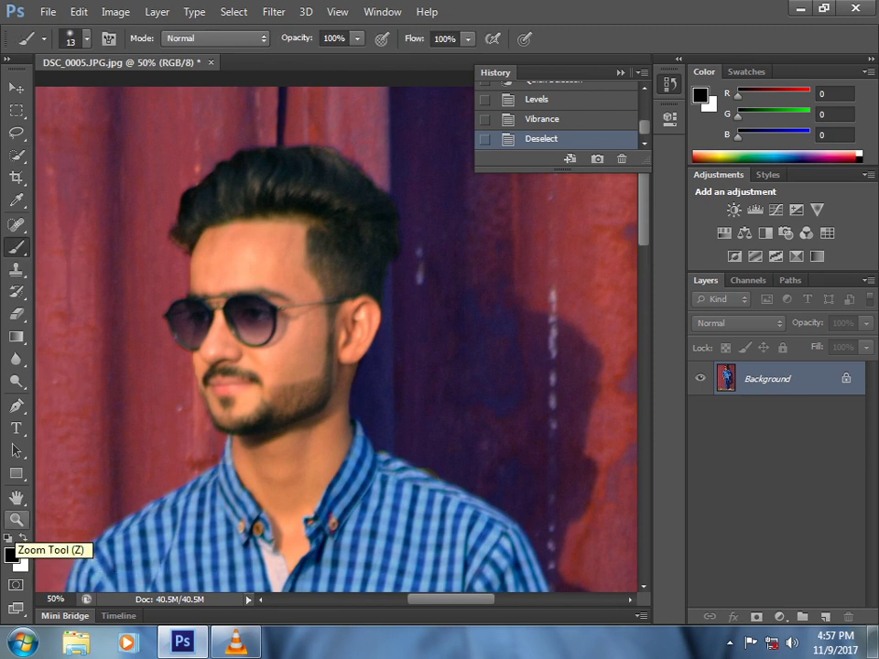
key("x")
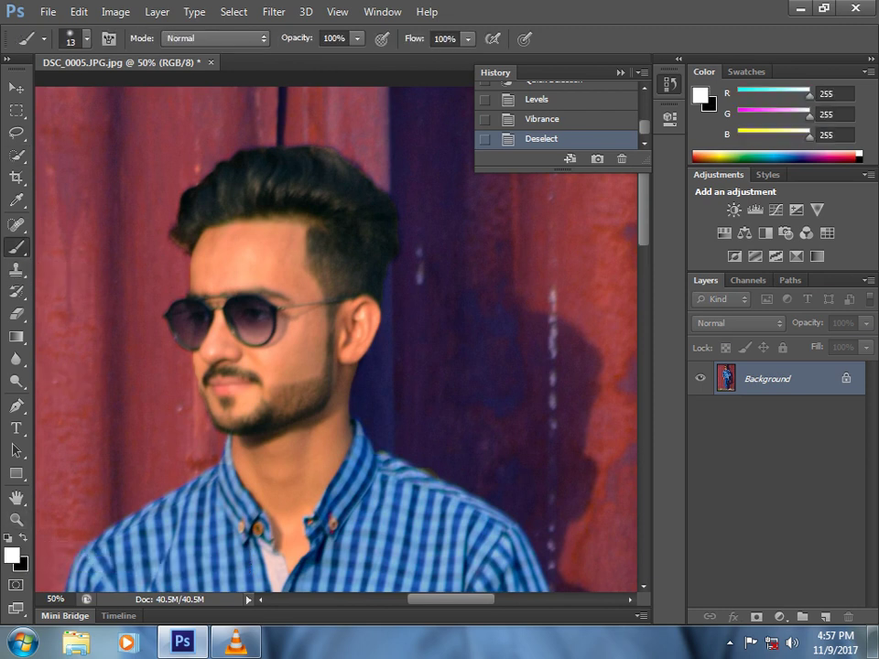
left_click(64, 27)
left_click_drag(35, 93, 124, 92)
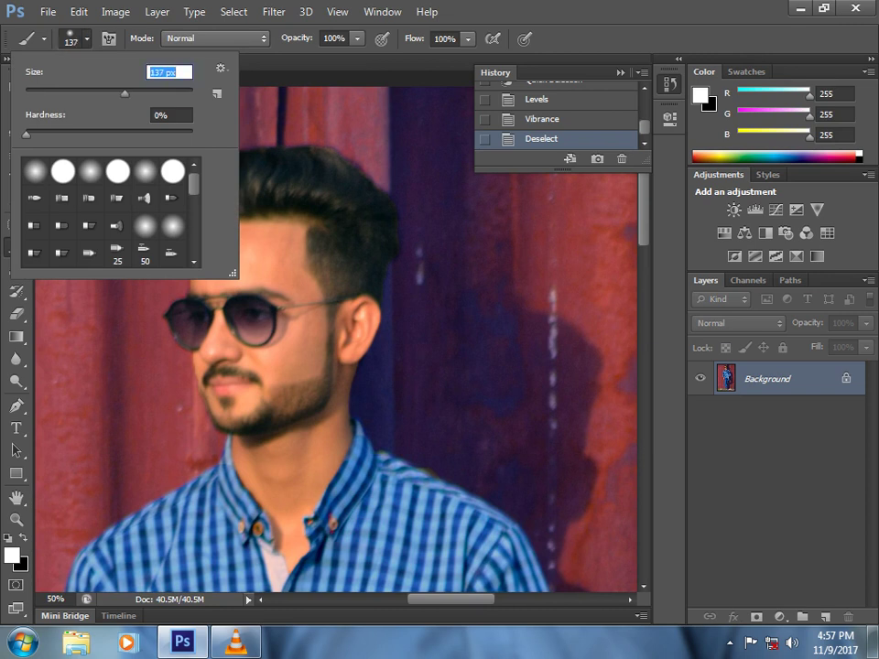
left_click(357, 39)
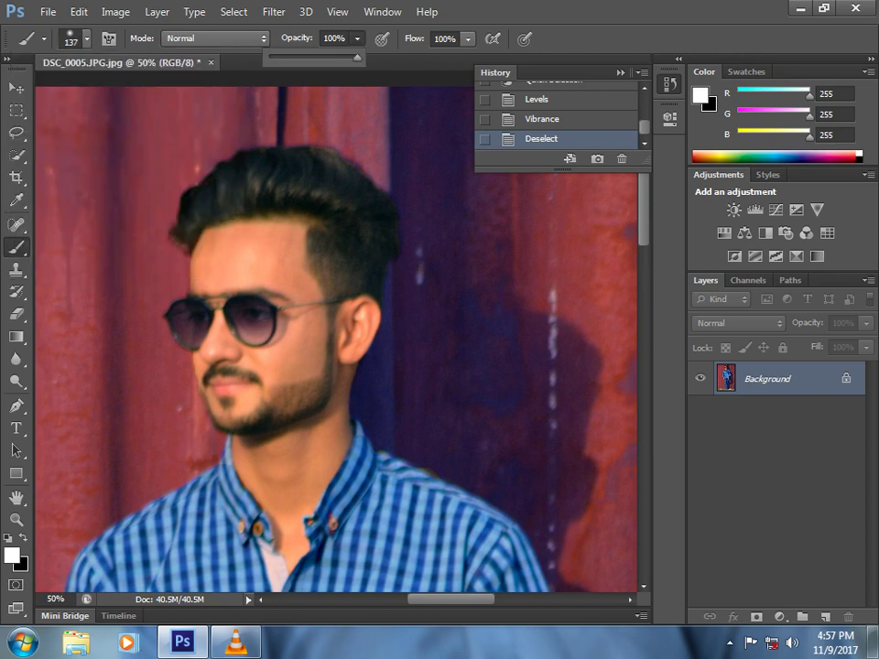
left_click_drag(357, 57, 285, 57)
left_click(240, 43)
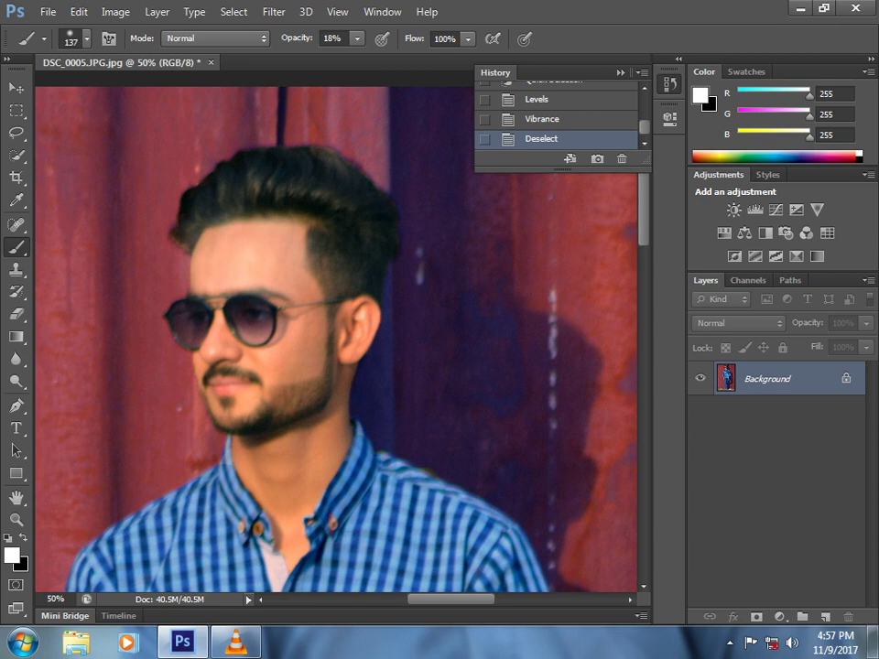
Step: Try lightening the man's forehead and cheek with faint white brush strokes, reducing the brush size to 88 px
left_click(275, 261)
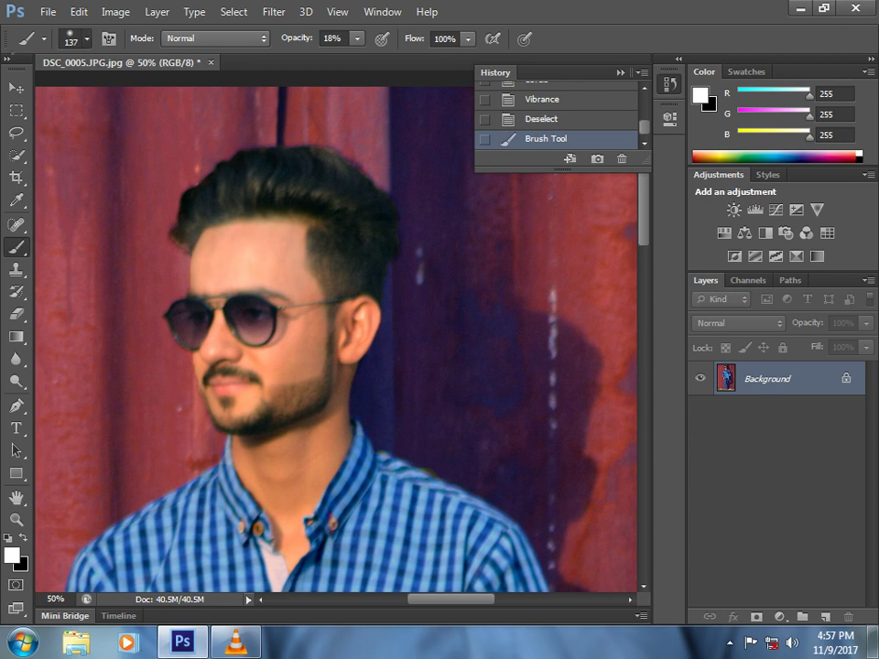
left_click(69, 37)
left_click_drag(124, 93, 98, 93)
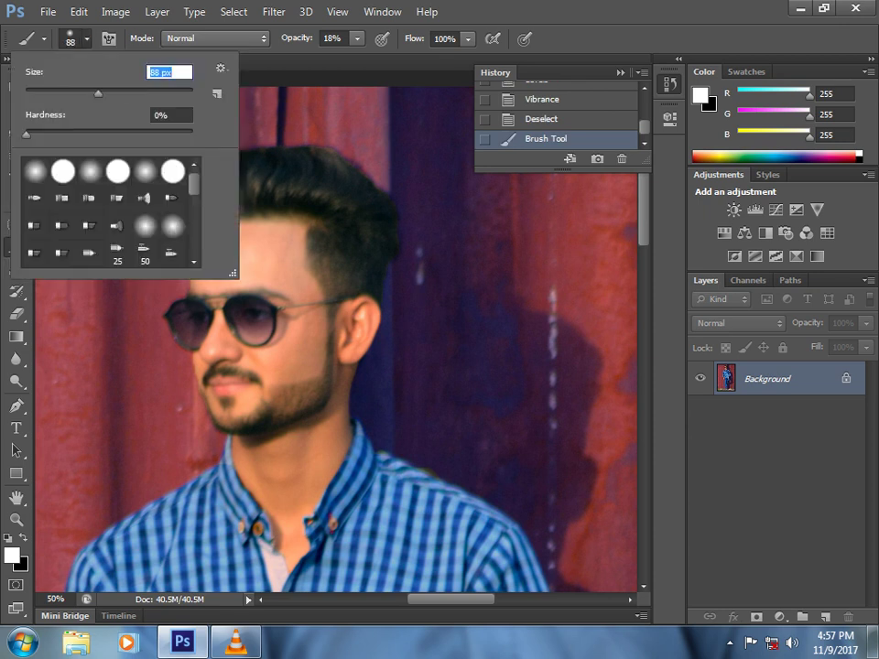
key("Return")
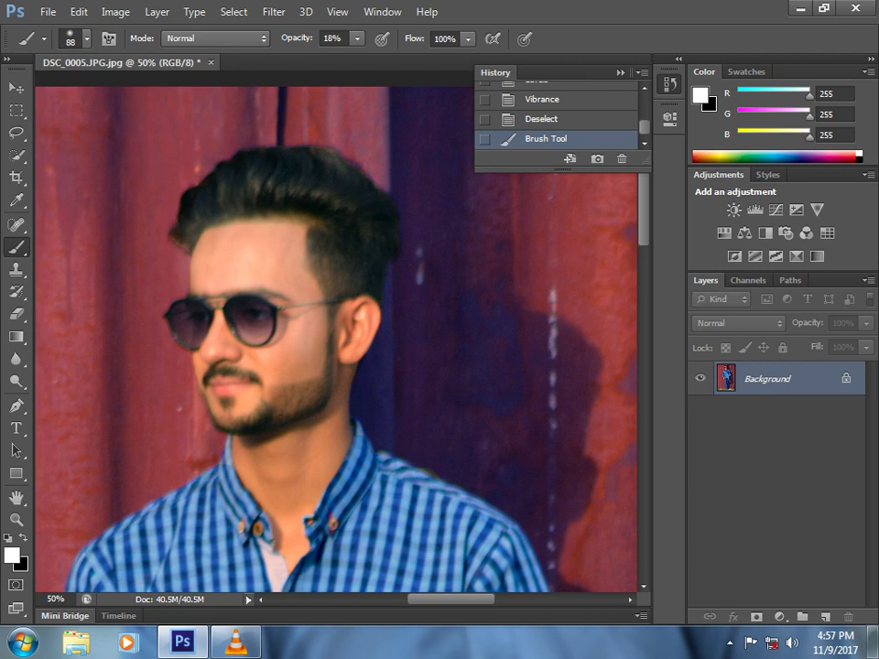
left_click(313, 365)
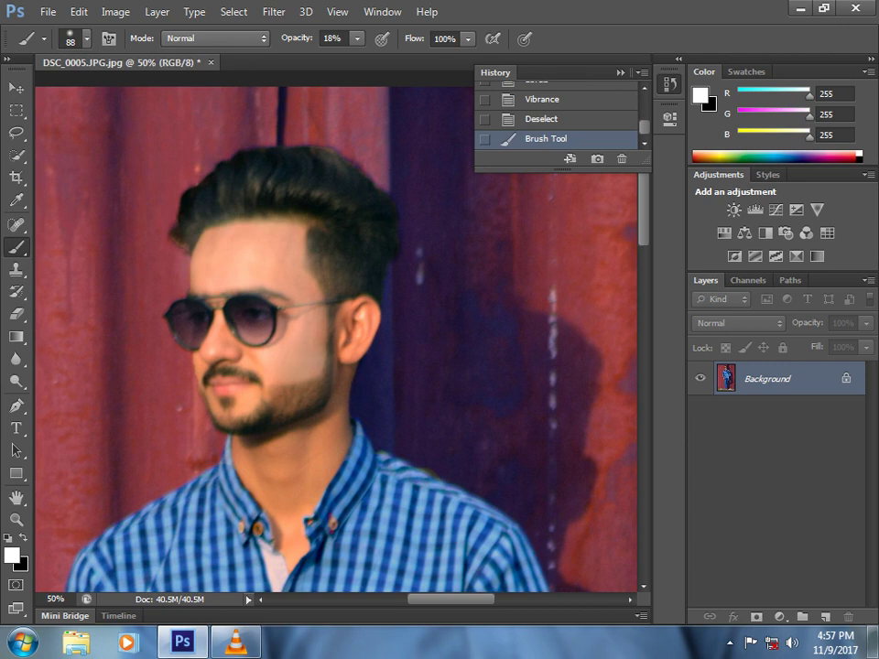
left_click(193, 280)
left_click(190, 260)
left_click(179, 267)
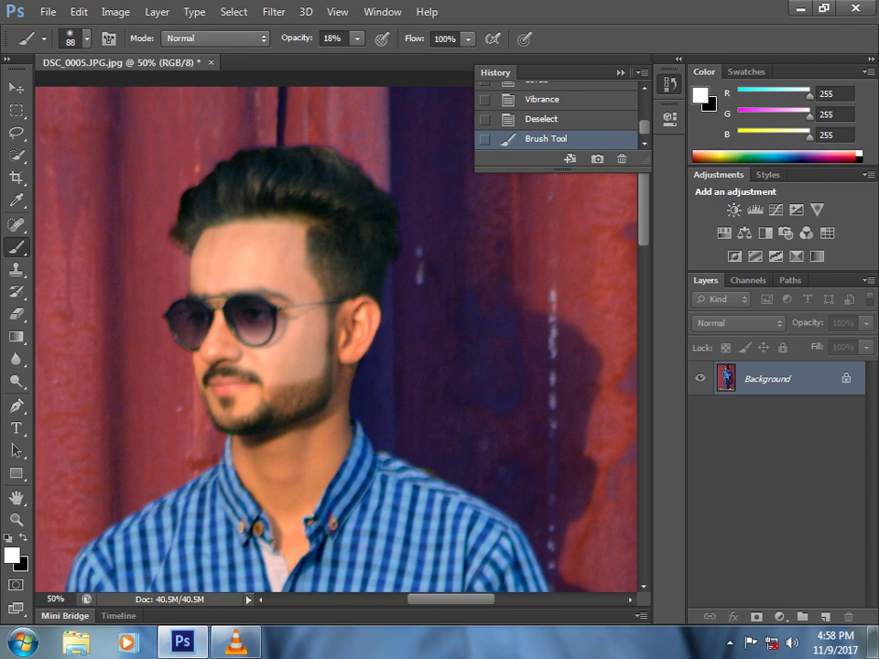
left_click(272, 267)
Step: Try a 64 px brush on the forehead, compare the face by undoing and redoing strokes, and undo the last stroke
left_click(86, 39)
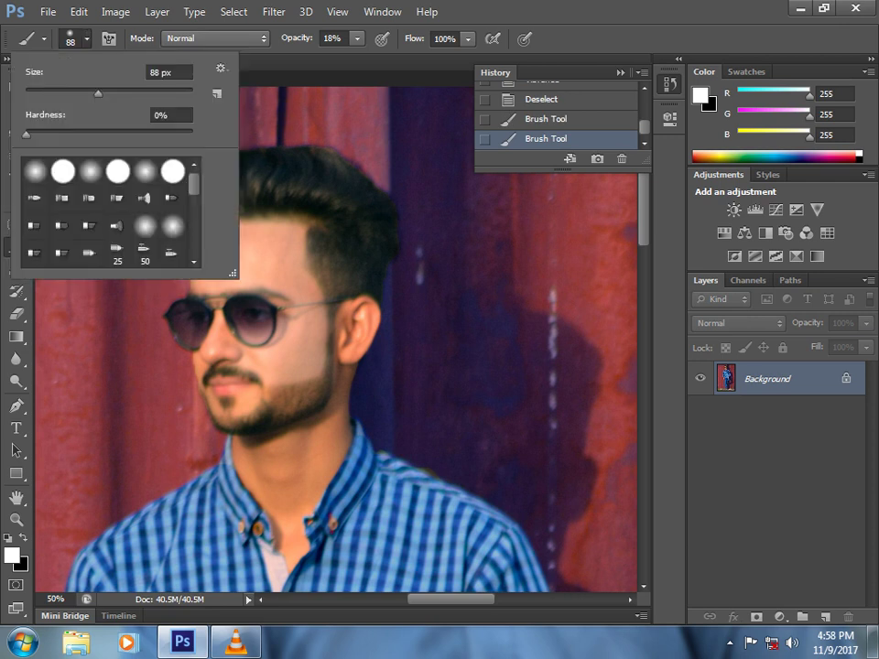
left_click_drag(98, 94, 78, 93)
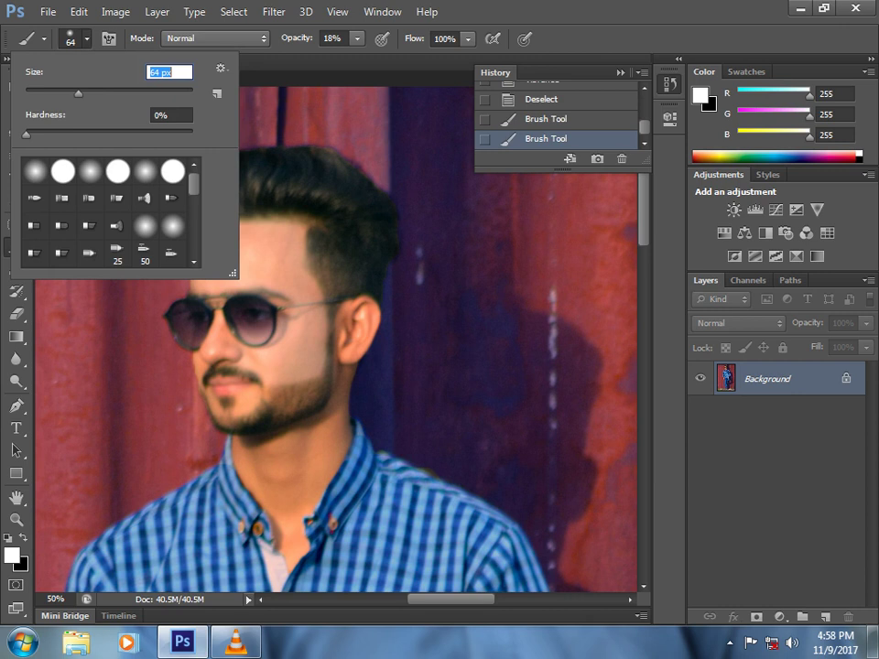
key("Return")
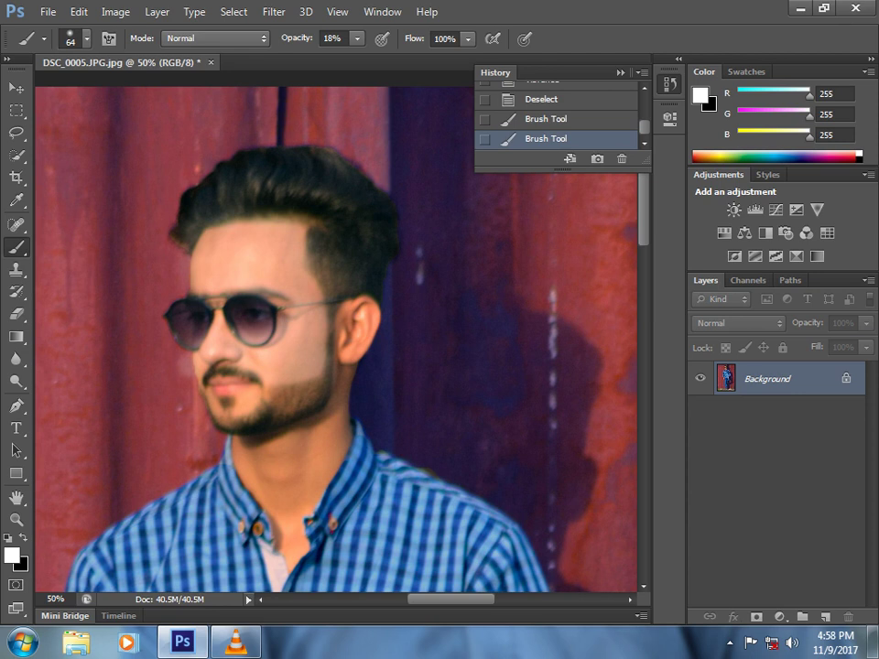
left_click(275, 261)
key("ctrl+alt+z")
key("ctrl+alt+z")
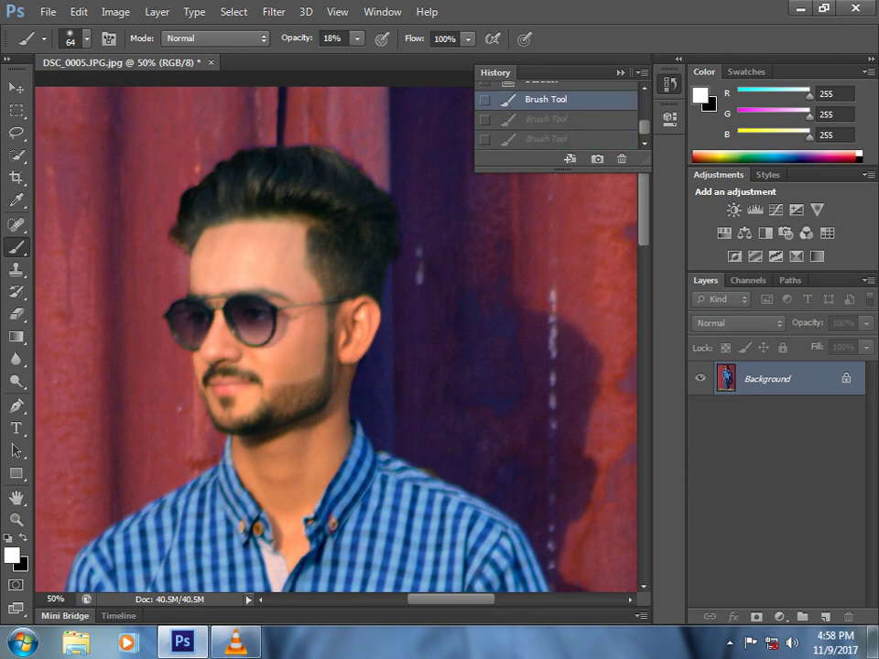
key("ctrl+shift+z")
key("ctrl+shift+z")
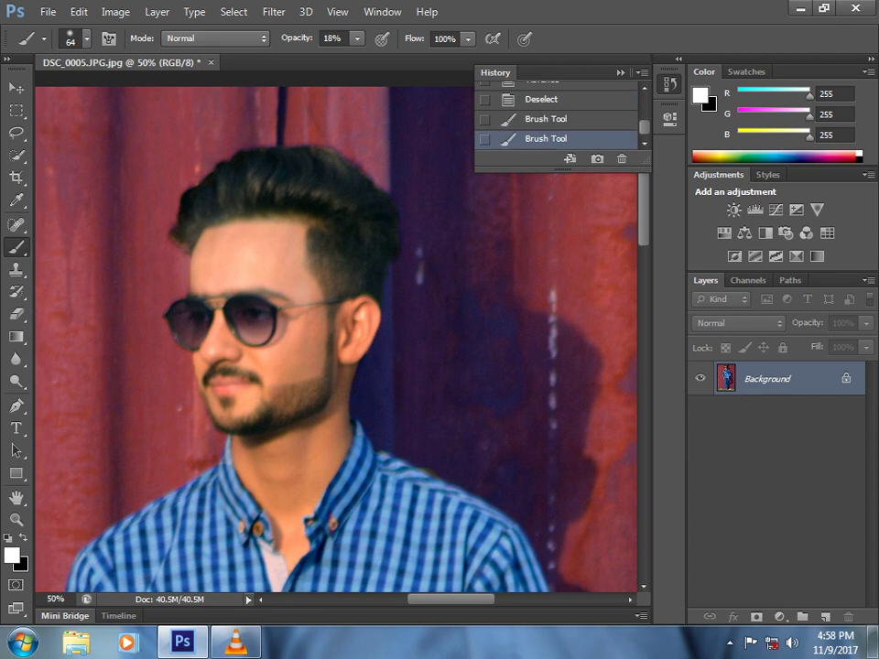
key("ctrl+alt+z")
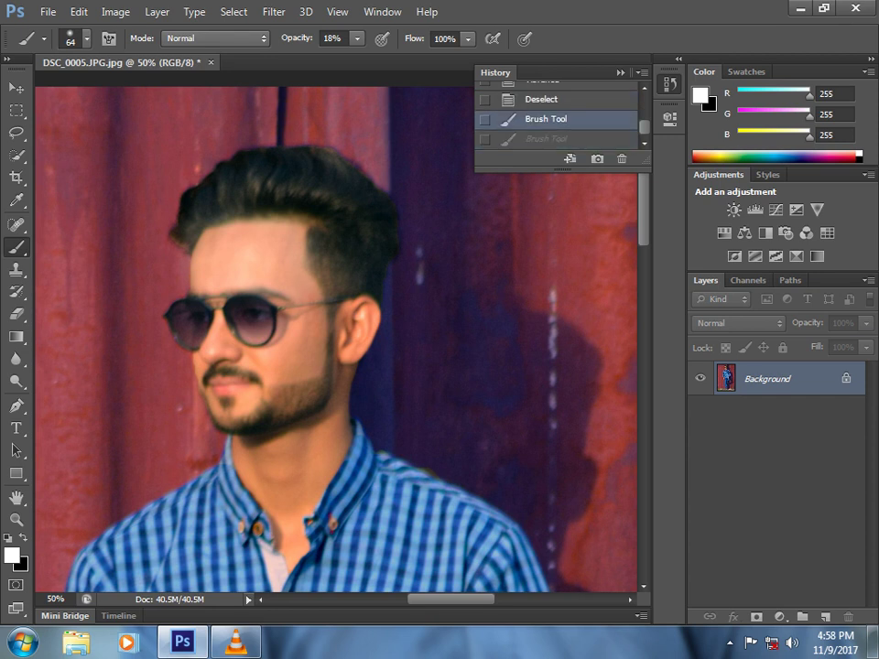
Step: Try repainting the forehead and cheek with the 64 px brush, and undo all white strokes on the face
mouse_move(225, 219)
left_mouse_down()
mouse_move(230, 262)
mouse_move(219, 276)
mouse_move(277, 370)
left_mouse_up()
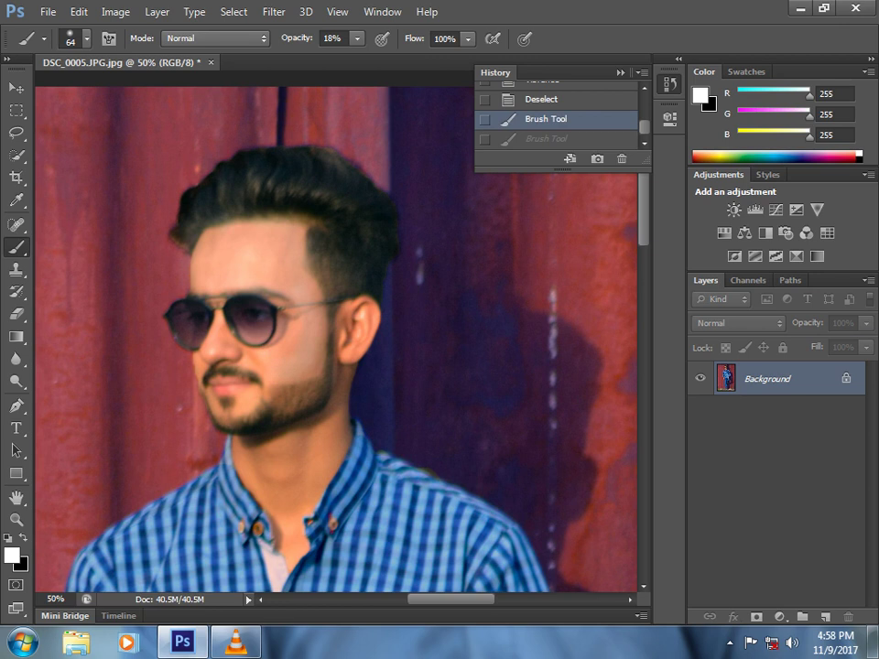
mouse_move(207, 278)
left_mouse_down()
mouse_move(234, 277)
mouse_move(240, 265)
left_mouse_up()
left_click_drag(291, 299, 325, 348)
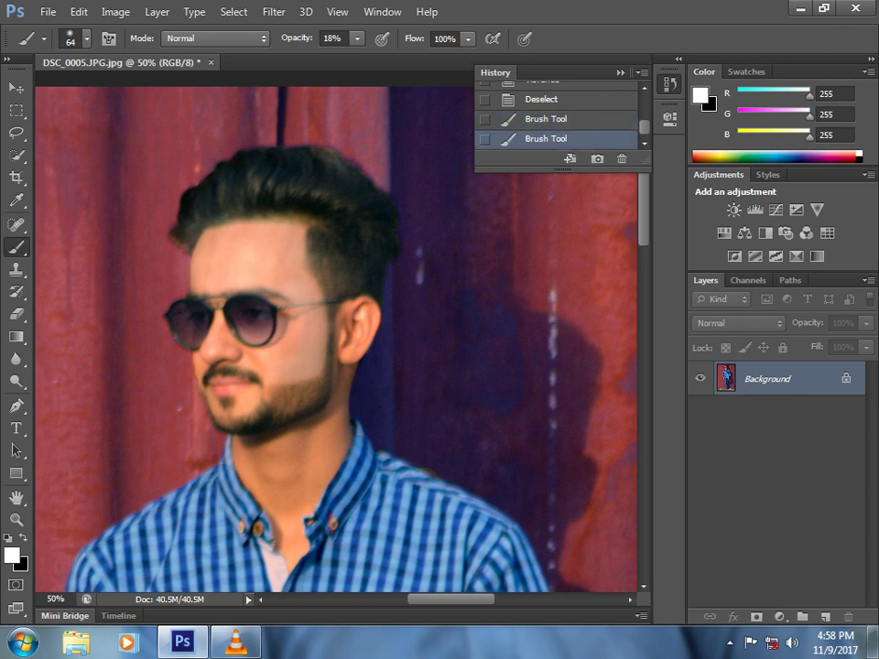
key("ctrl+alt+z")
key("ctrl+alt+z")
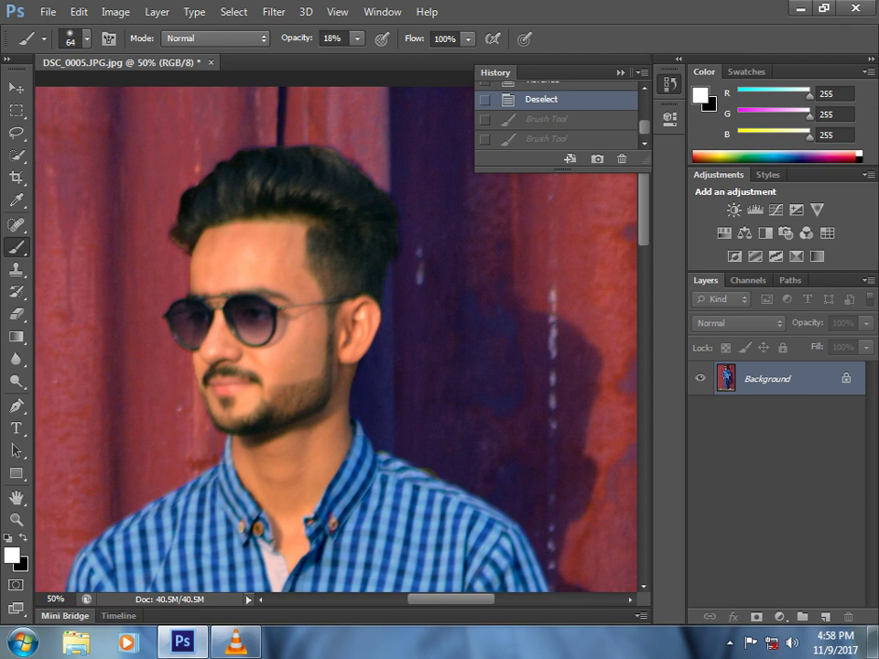
Step: Lighten the forehead and cheek with a 94 px white brush, comparing the face with and without the last stroke
left_click(87, 38)
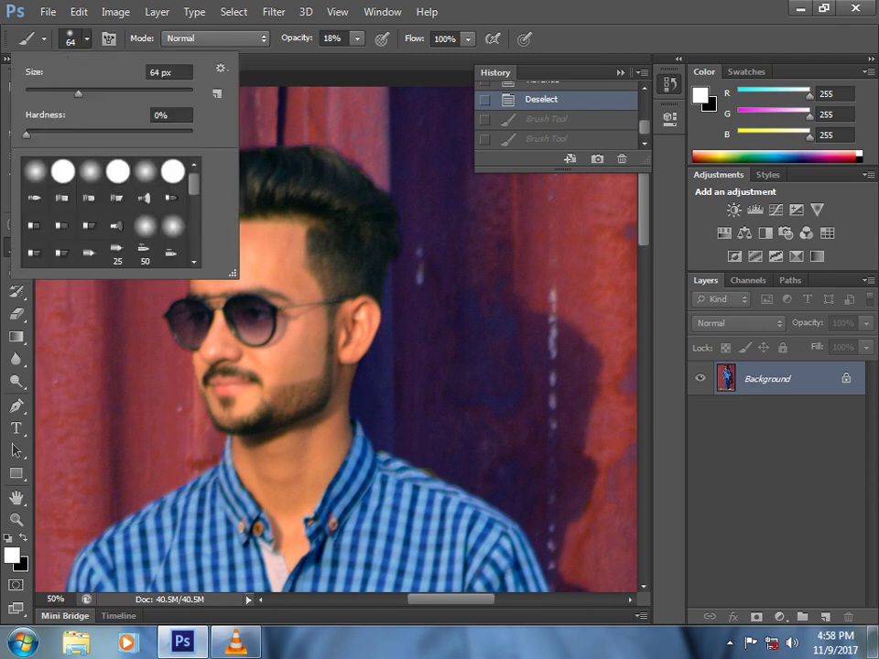
left_click_drag(77, 93, 102, 93)
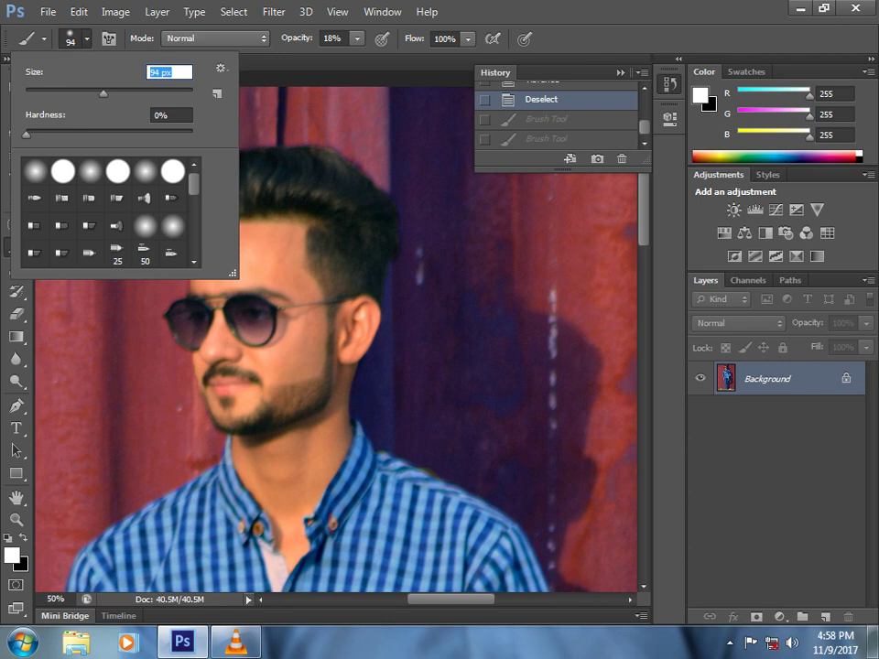
left_click_drag(281, 242, 241, 240)
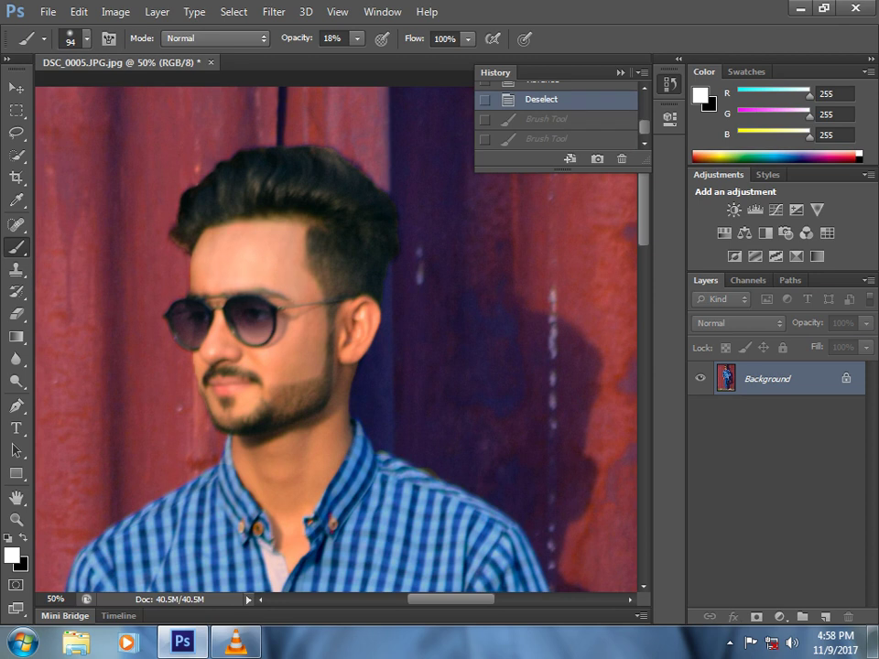
left_click(199, 285)
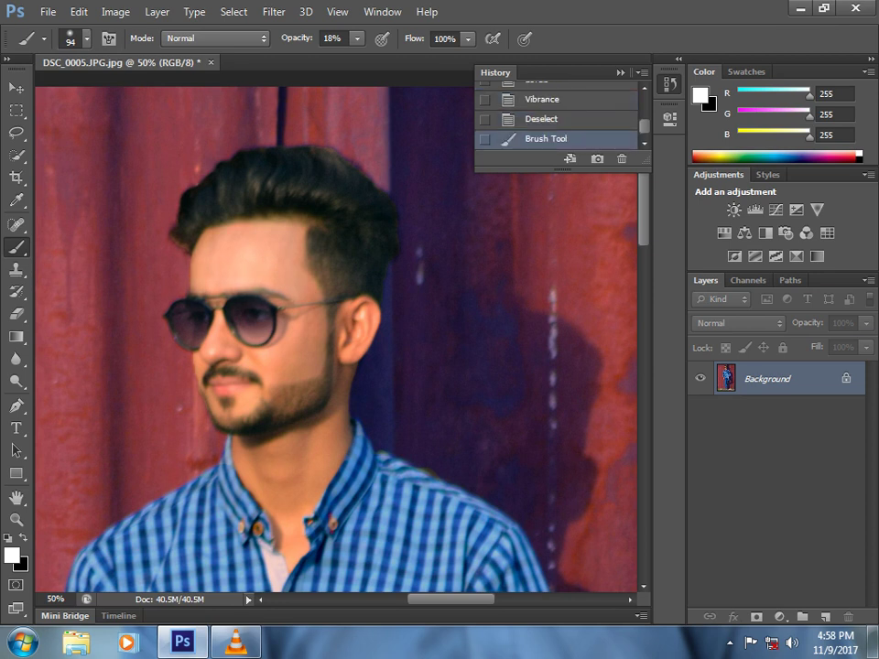
left_click_drag(226, 221, 233, 253)
key("ctrl+z")
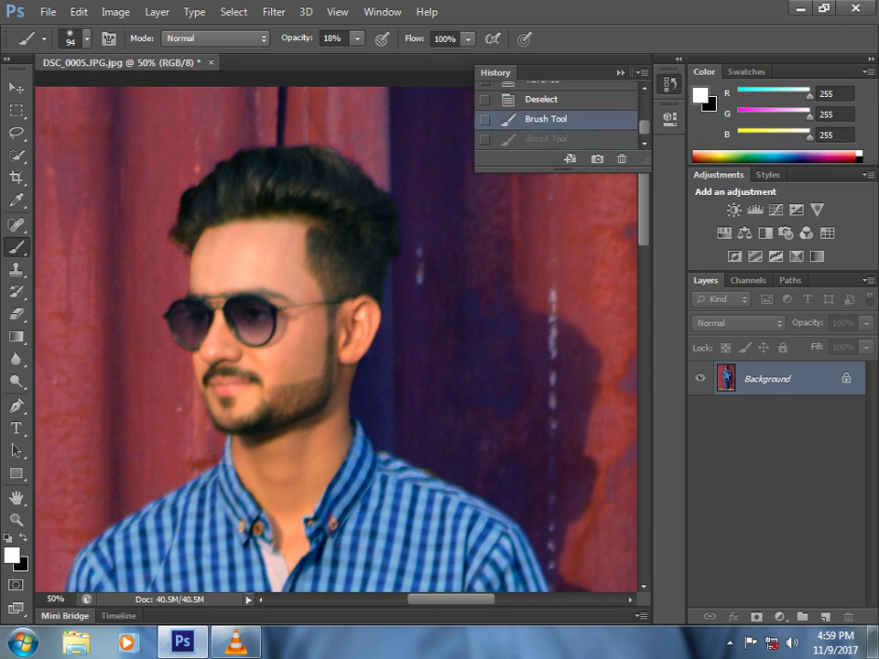
key("ctrl+z")
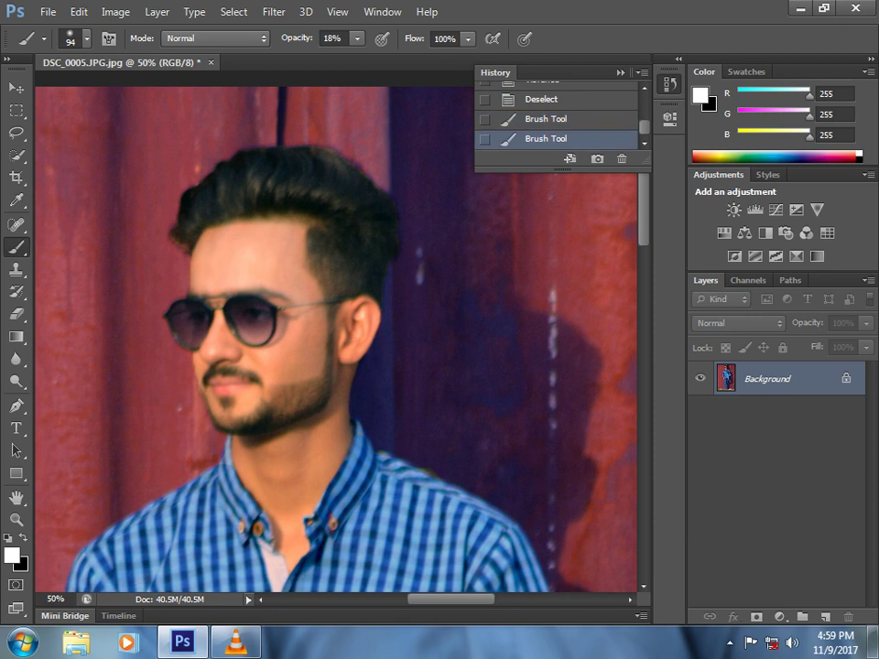
key("ctrl+z")
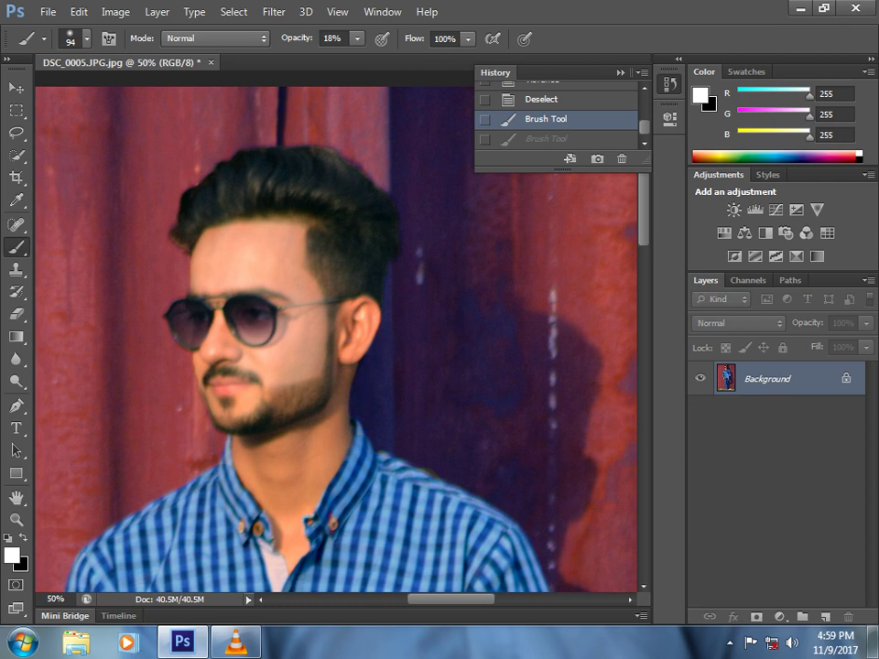
key("ctrl+z")
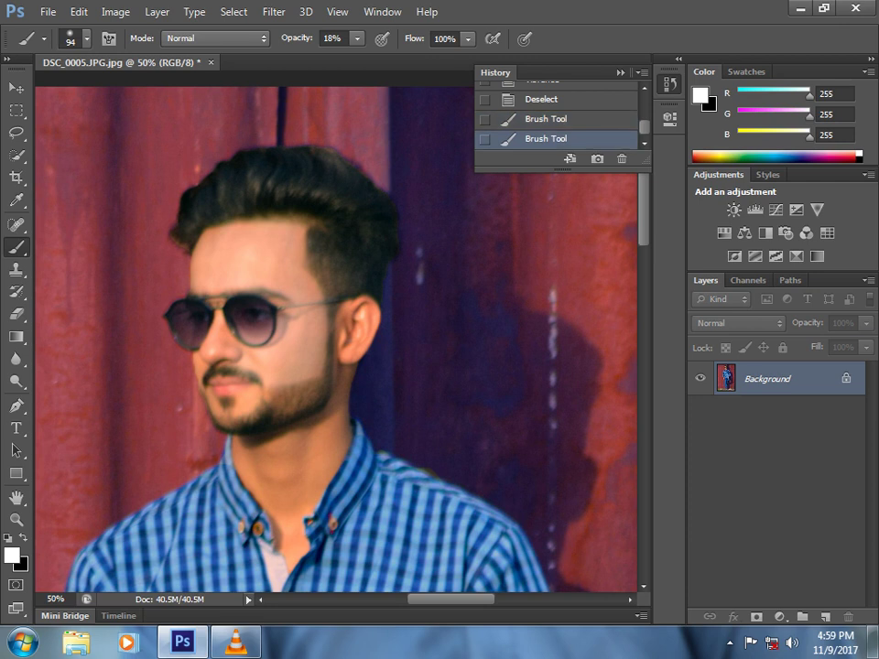
Step: Set the brush size to 73 px and lighten the cheek and the front edge of the forehead
left_click(73, 39)
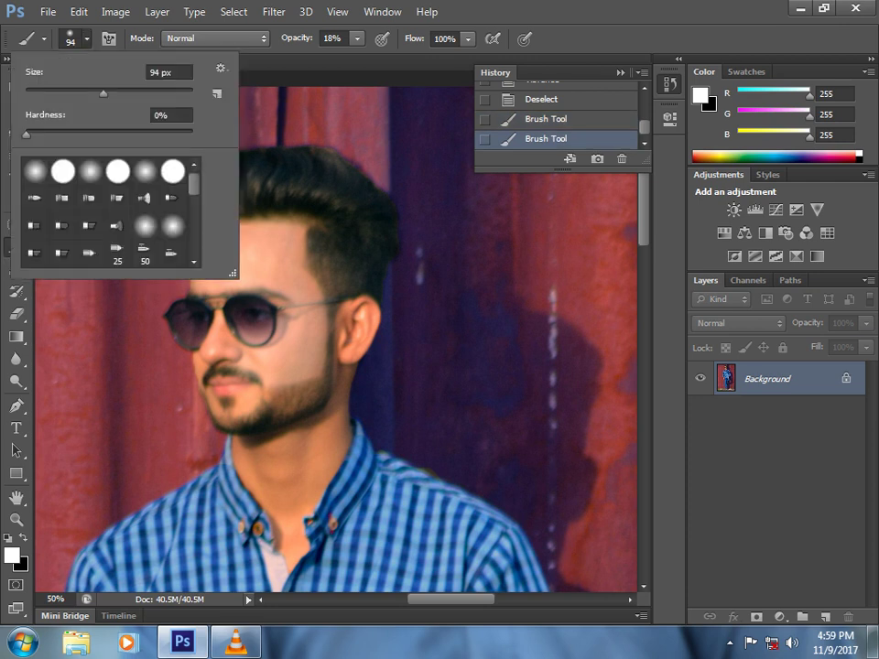
left_click_drag(103, 94, 86, 94)
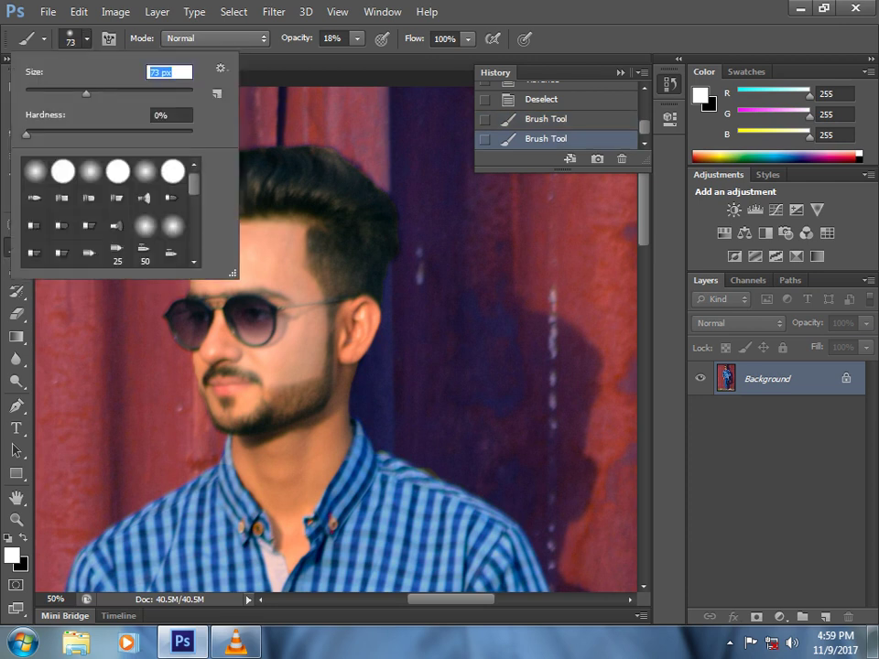
key("Return")
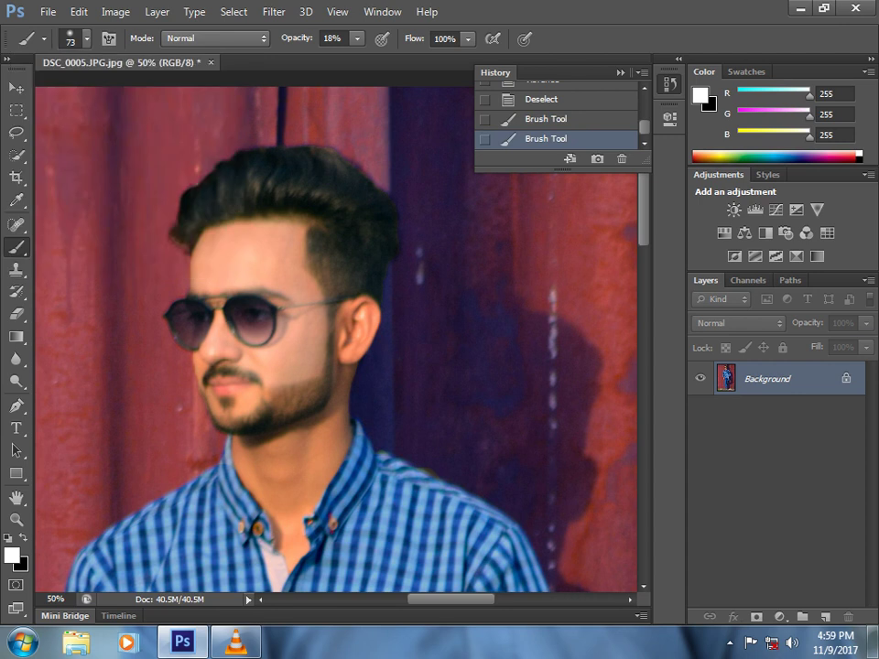
left_click(295, 349)
left_click(196, 268)
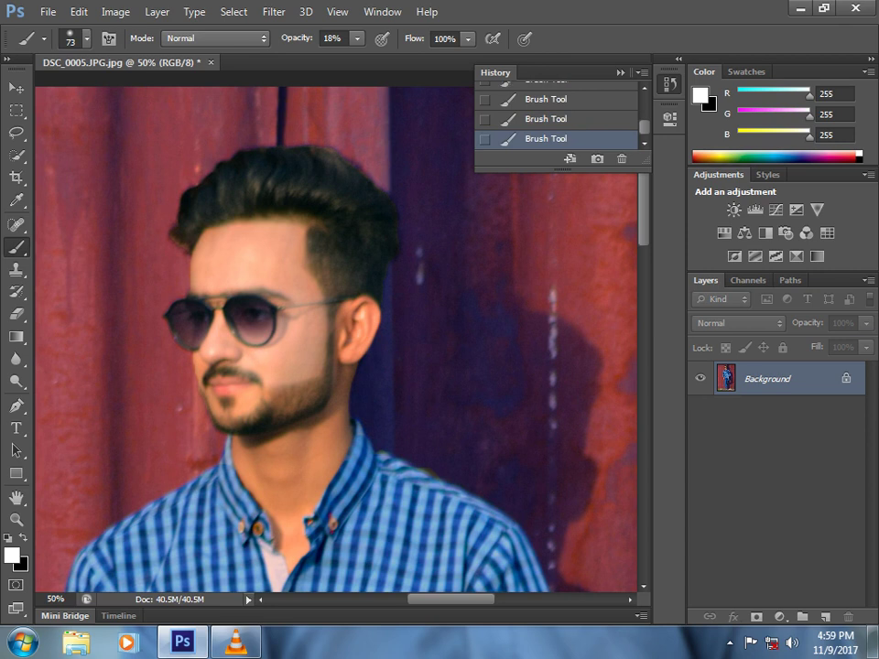
Step: Examine the brushed cheek, beard and mouth area at 200% zoom
key("ctrl+plus")
key("ctrl+plus")
key("ctrl+plus")
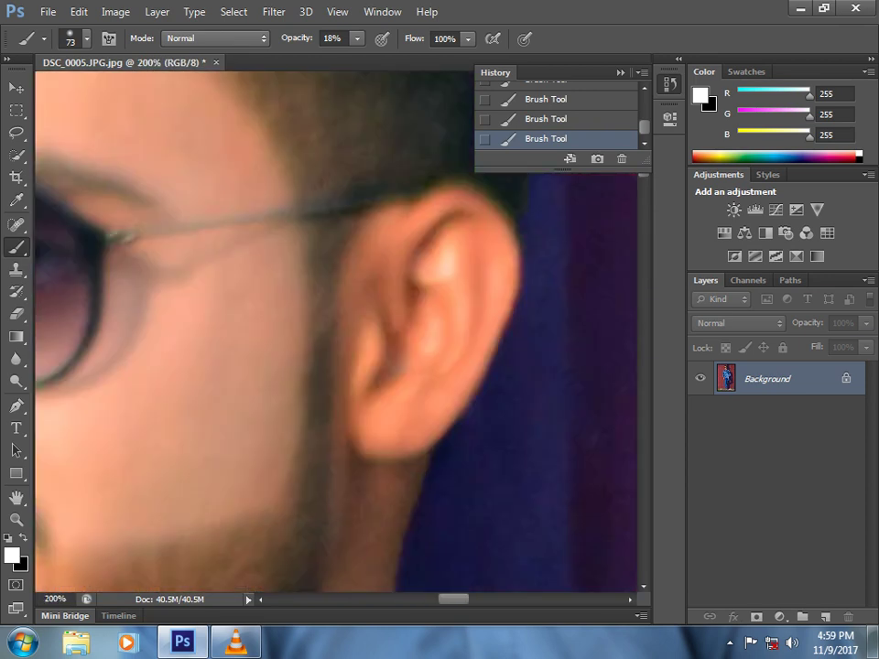
left_click_drag(293, 403, 420, 174)
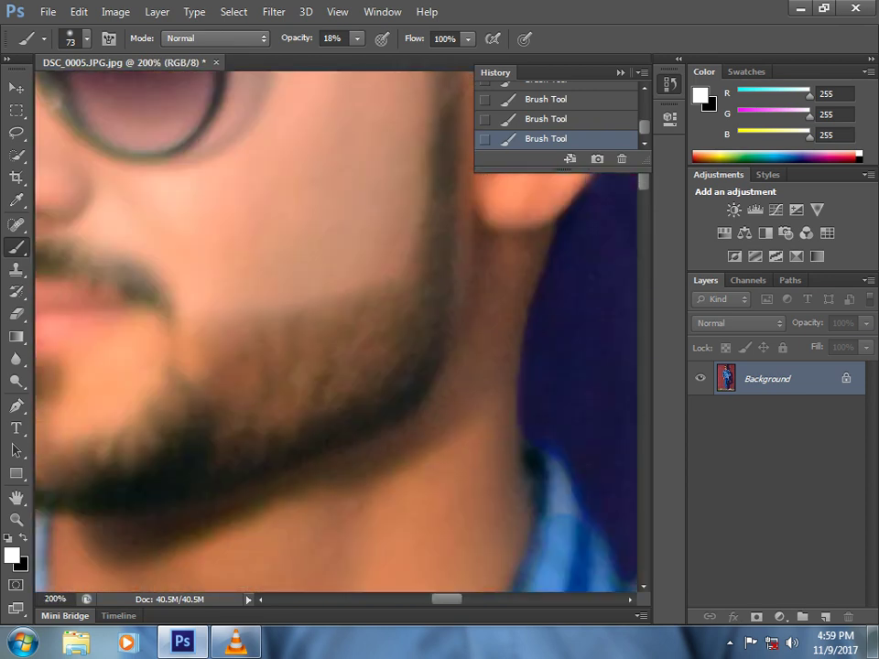
mouse_move(275, 329)
left_mouse_down()
mouse_move(319, 342)
mouse_move(449, 330)
left_mouse_up()
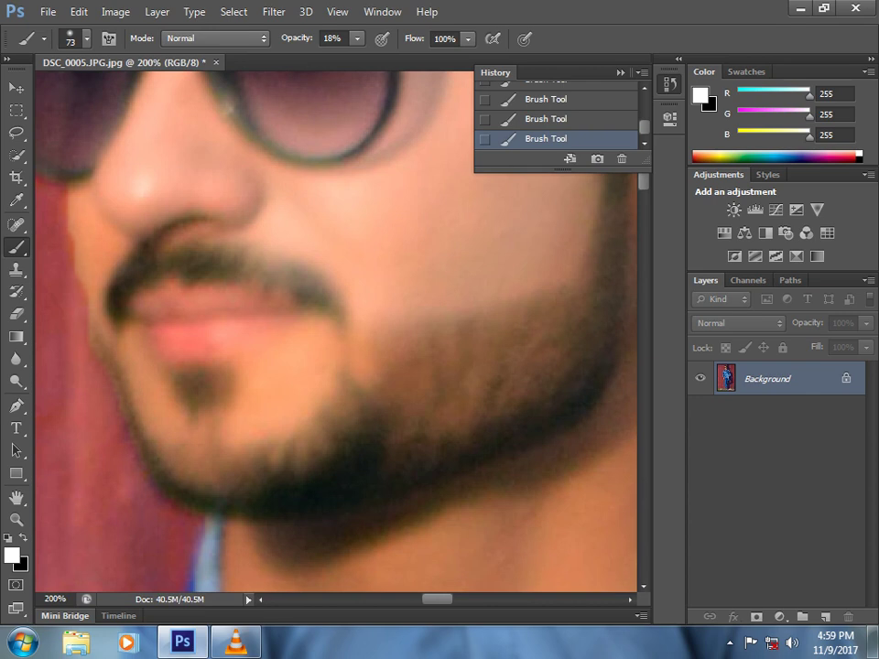
Step: Set the brush size to 29 px and lighten the chin skin around the goatee and the narrow strip of far cheek
left_click(73, 39)
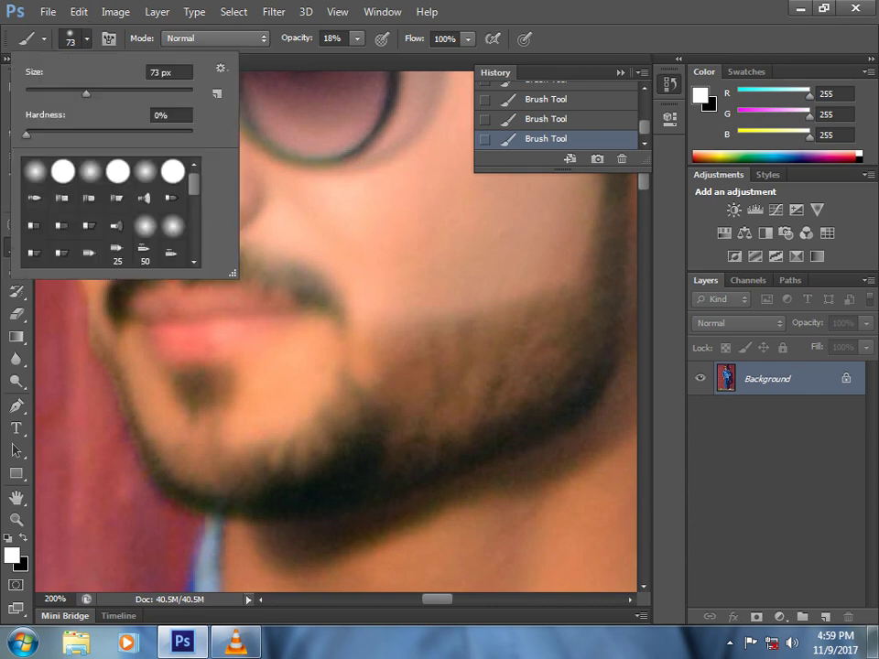
left_click_drag(86, 93, 42, 93)
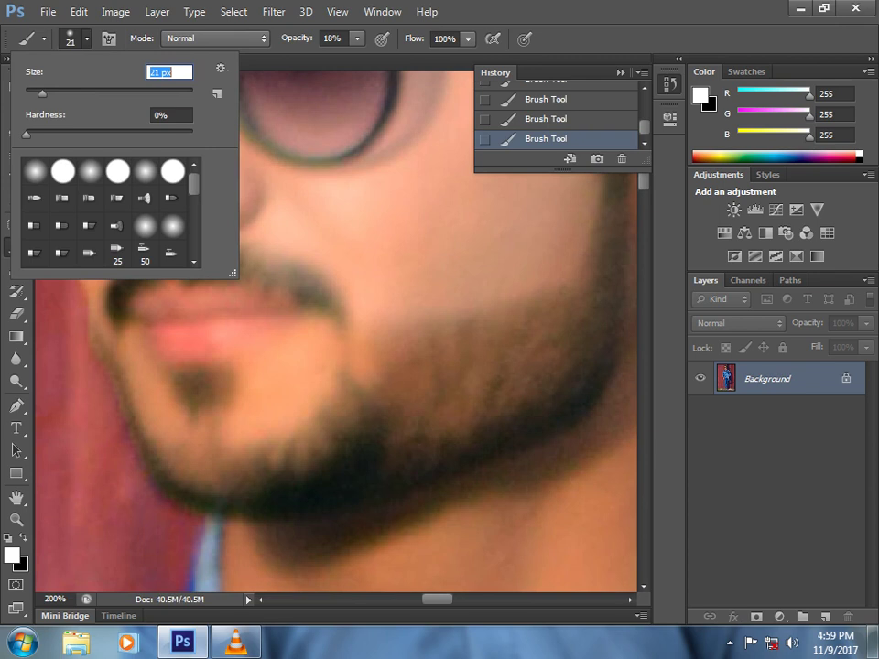
type("45")
key("Return")
type("29")
key("Return")
key("Return")
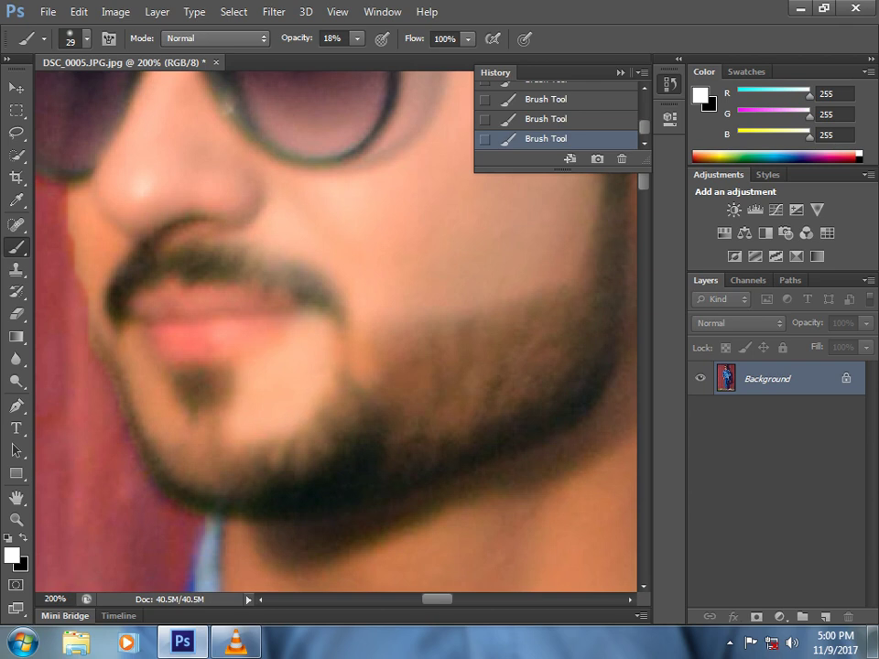
left_click_drag(183, 468, 137, 368)
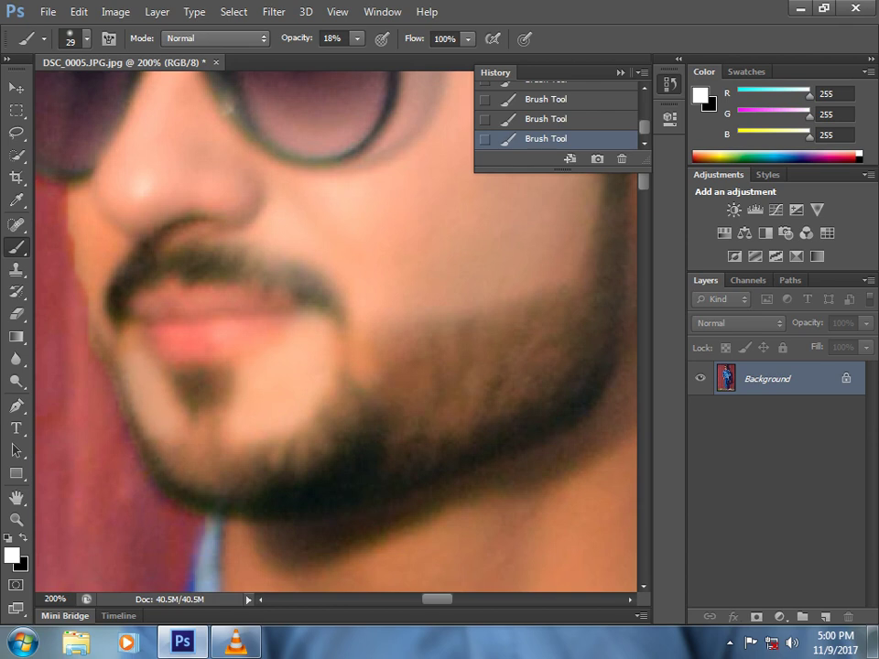
left_click_drag(174, 449, 130, 337)
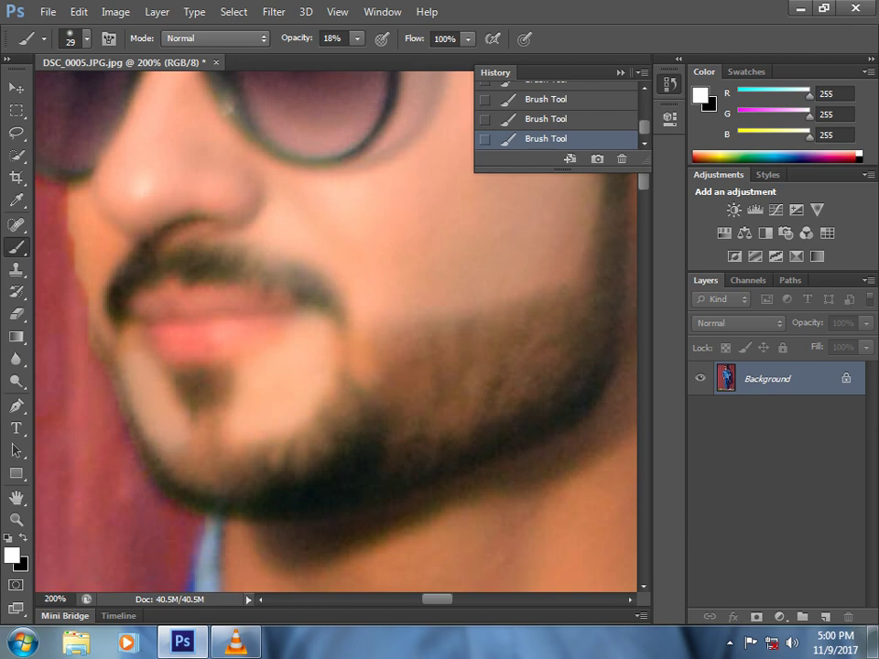
left_click_drag(228, 302, 381, 418)
left_click_drag(237, 352, 217, 302)
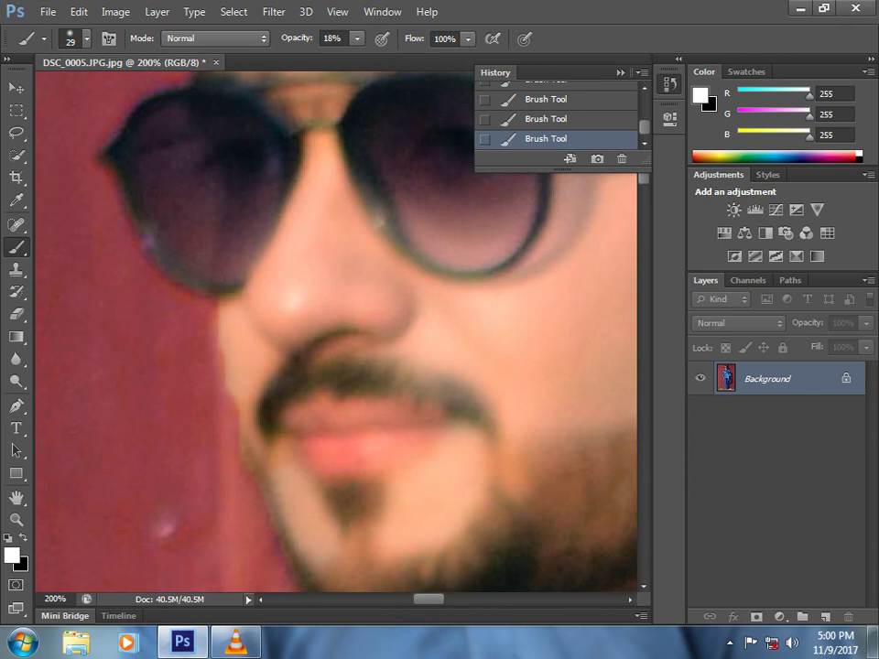
Step: Examine the brightened face against the rest of the portrait at 25% zoom, then up close at 100%
key("ctrl+minus")
key("ctrl+minus")
key("ctrl+minus")
key("ctrl+minus")
key("ctrl+minus")
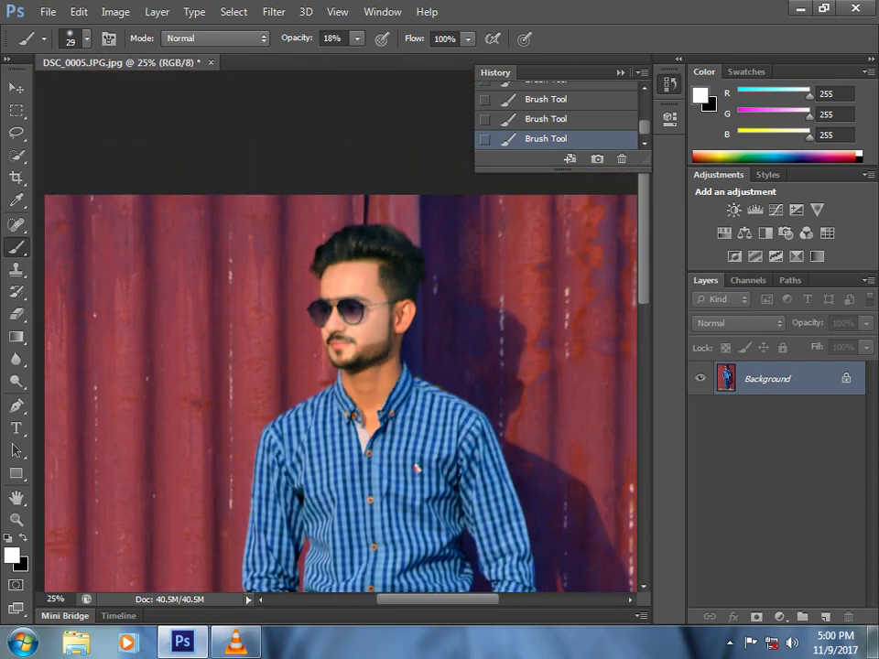
key("ctrl+plus")
key("ctrl+plus")
key("ctrl+plus")
key("ctrl+plus")
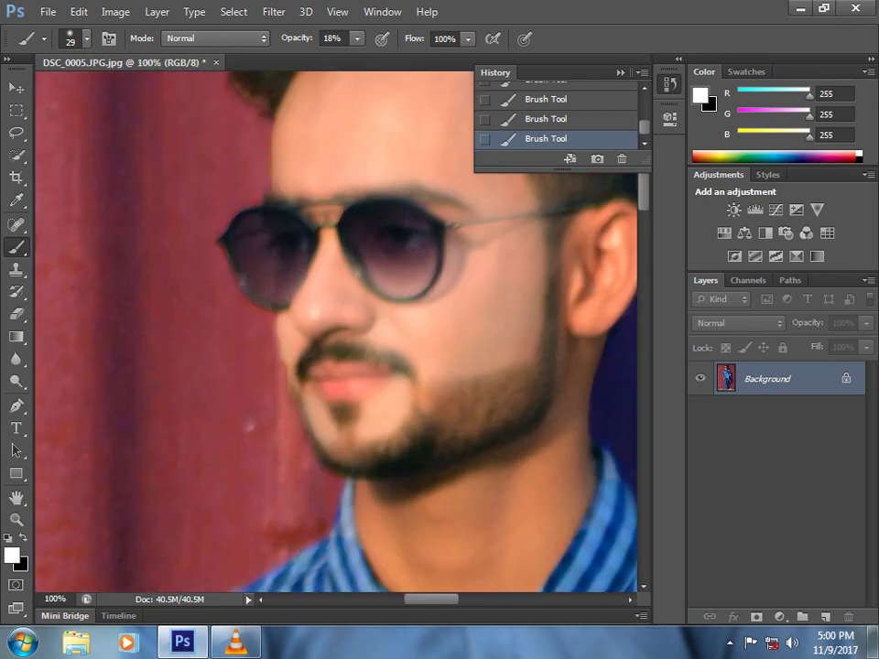
Step: Set the brush size to 61 px and lighten the neck skin from beneath the beard down to the shirt collar
left_click_drag(476, 358, 237, 314)
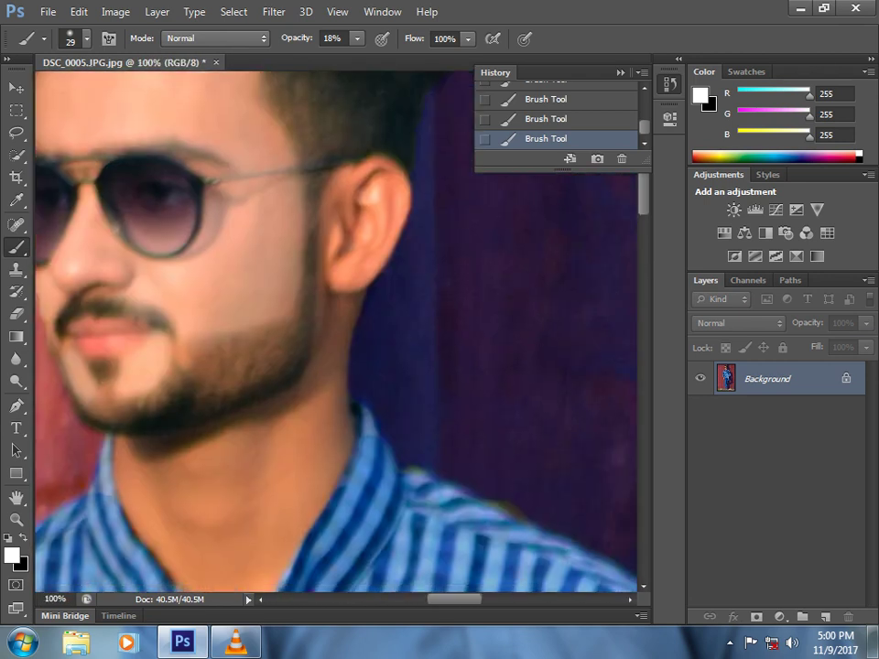
left_click(73, 38)
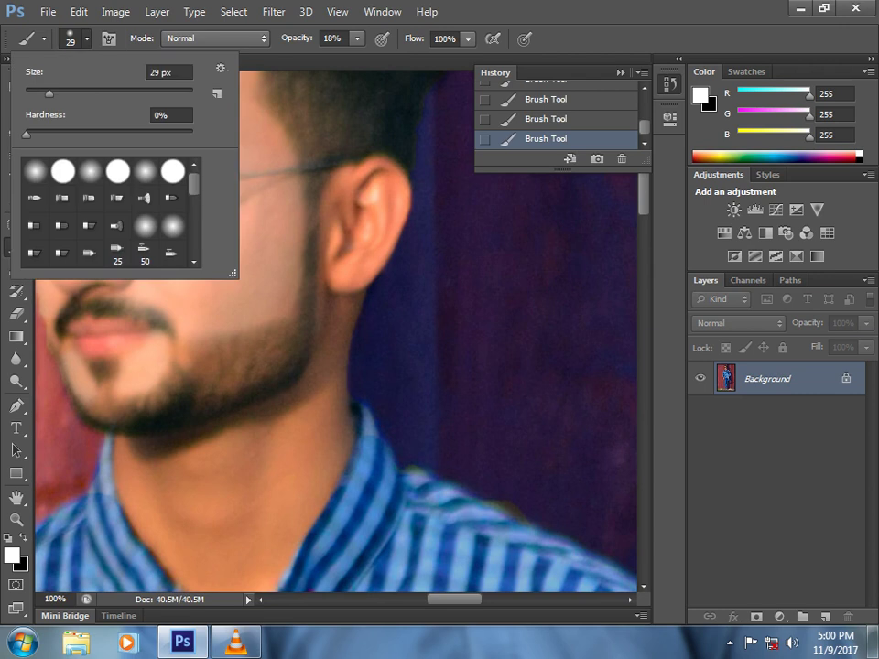
left_click(97, 92)
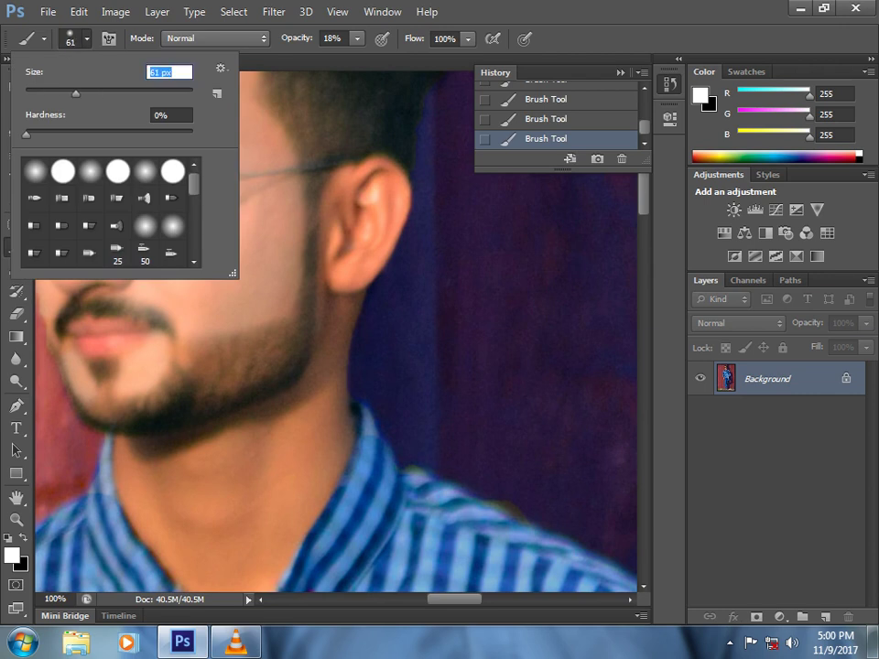
key("Return")
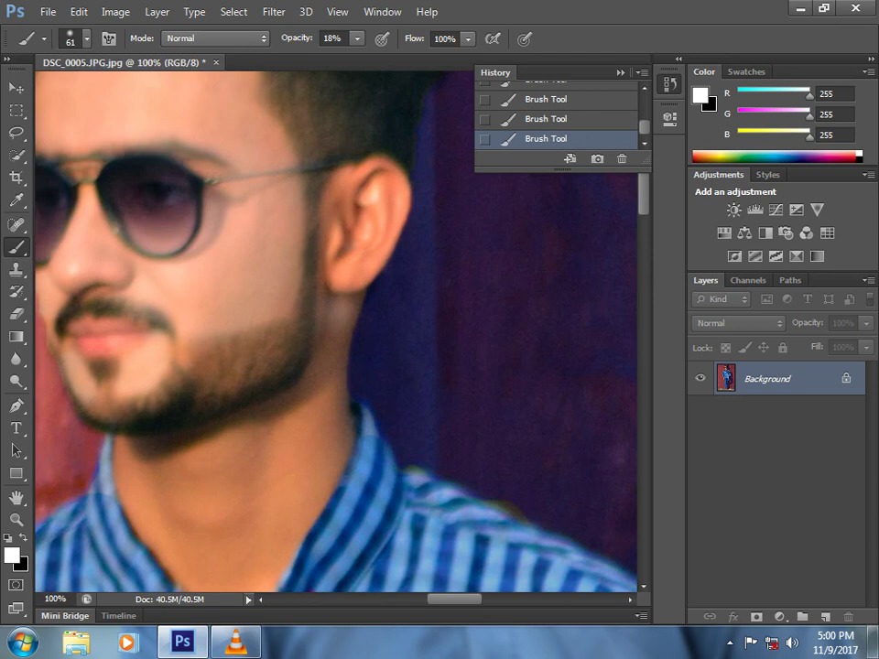
mouse_move(286, 432)
left_mouse_down()
mouse_move(191, 446)
mouse_move(228, 459)
mouse_move(282, 417)
mouse_move(128, 455)
mouse_move(190, 536)
mouse_move(184, 541)
mouse_move(153, 513)
left_mouse_up()
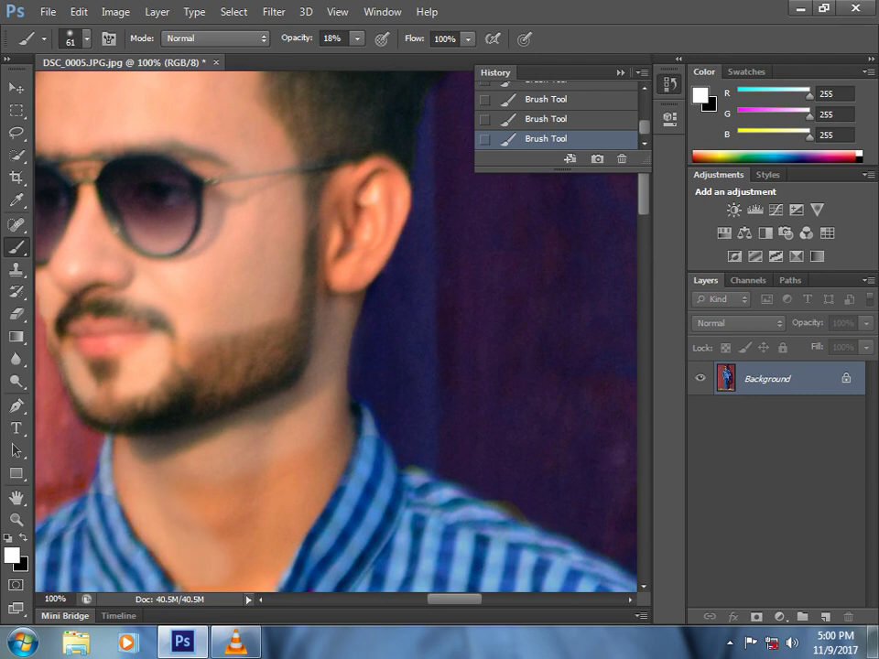
mouse_move(217, 560)
left_mouse_down()
mouse_move(267, 499)
mouse_move(321, 455)
mouse_move(215, 495)
mouse_move(218, 517)
left_mouse_up()
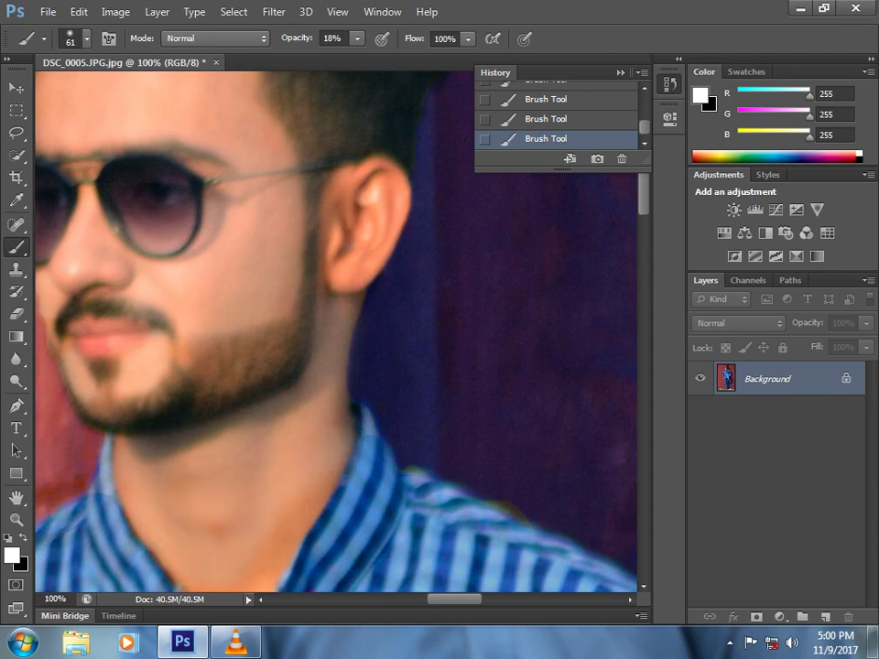
left_click_drag(274, 533, 310, 503)
left_click_drag(210, 413, 191, 431)
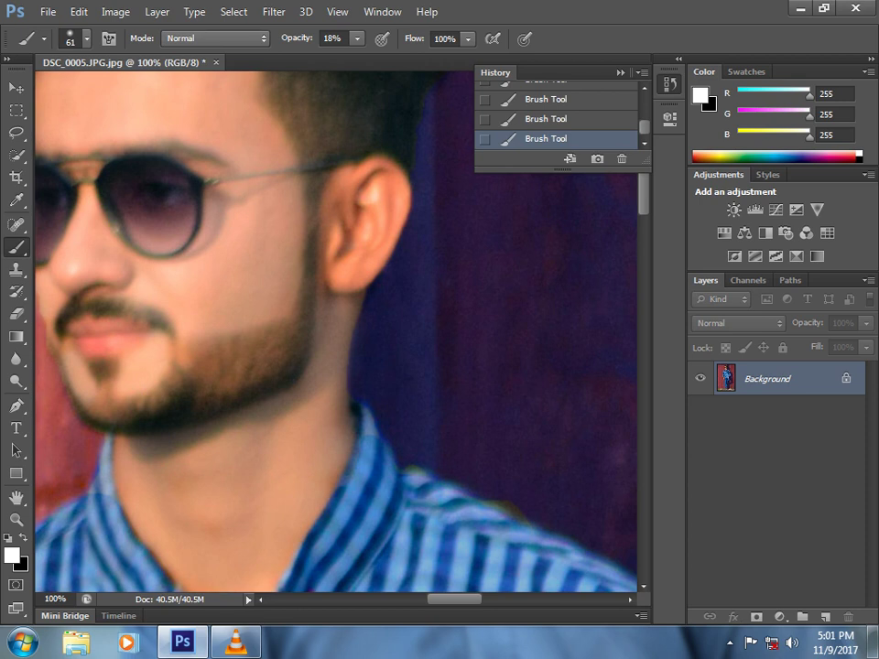
Step: Lighten the skin in the open shirt collar and the ear with the same white brush
left_click_drag(321, 403, 293, 258)
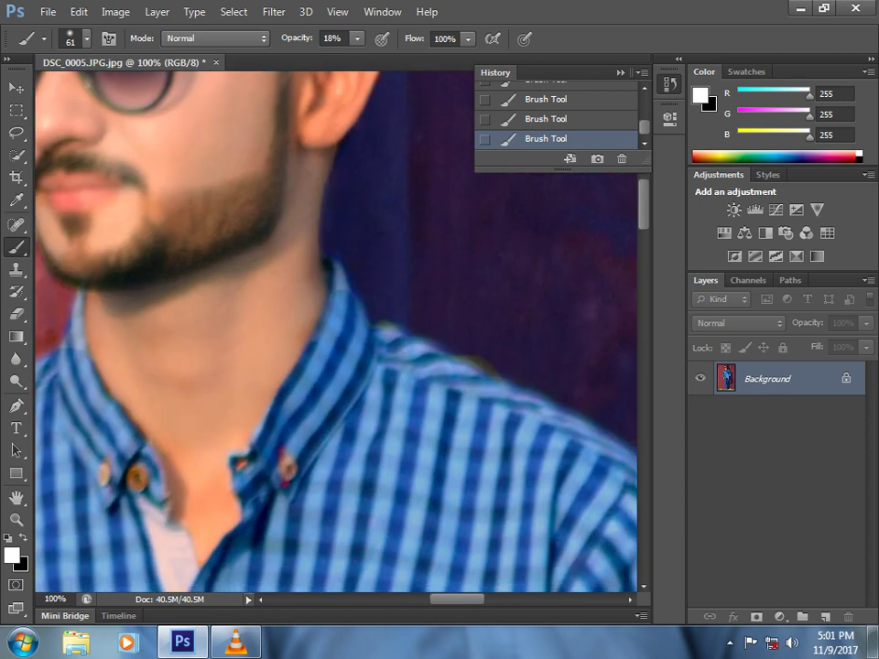
left_click_drag(190, 495, 143, 372)
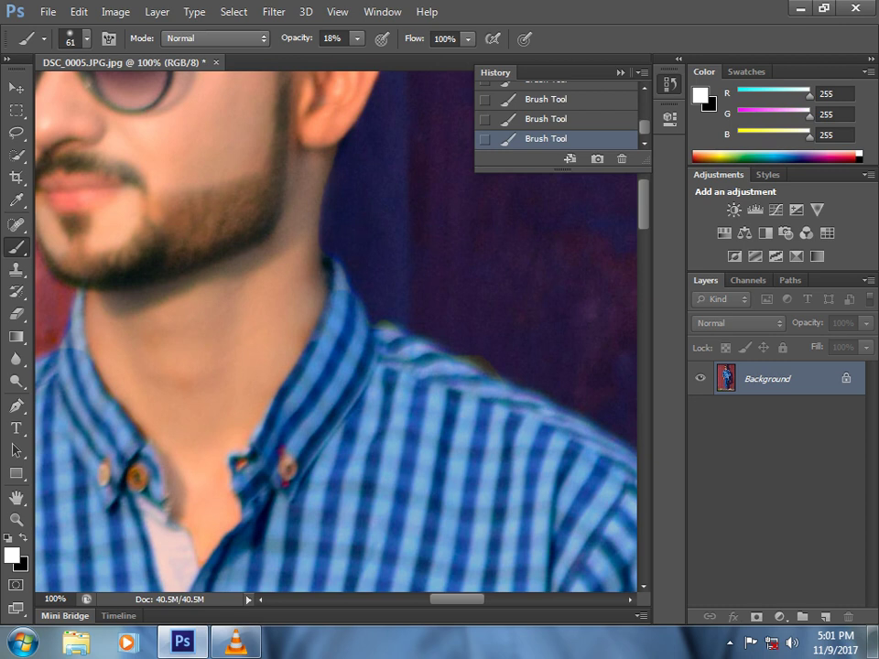
left_click_drag(321, 261, 273, 428)
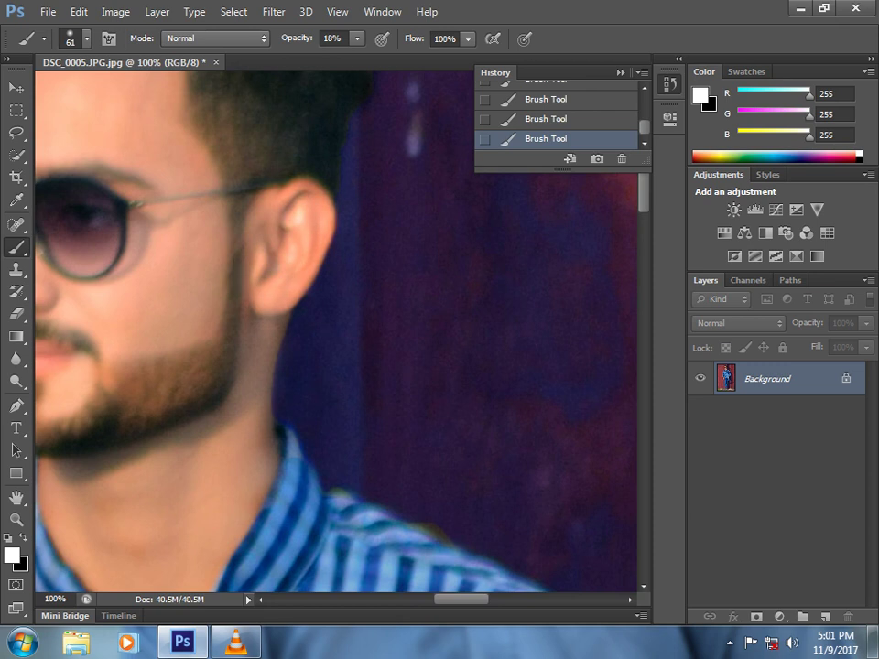
left_click_drag(266, 256, 422, 401)
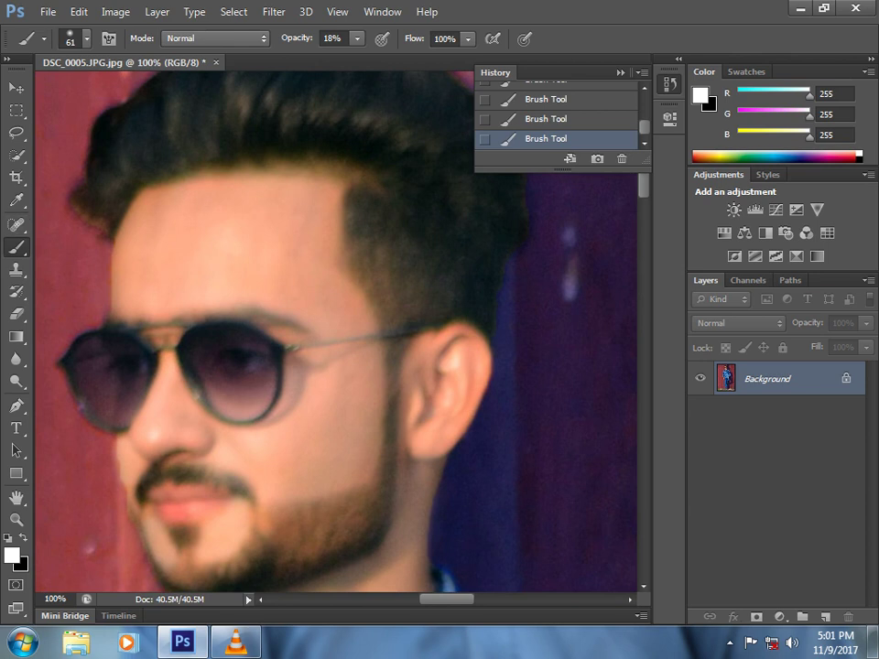
Step: Switch the foreground colour to black (000000) and darken the beard along the cheek and jaw
key("x")
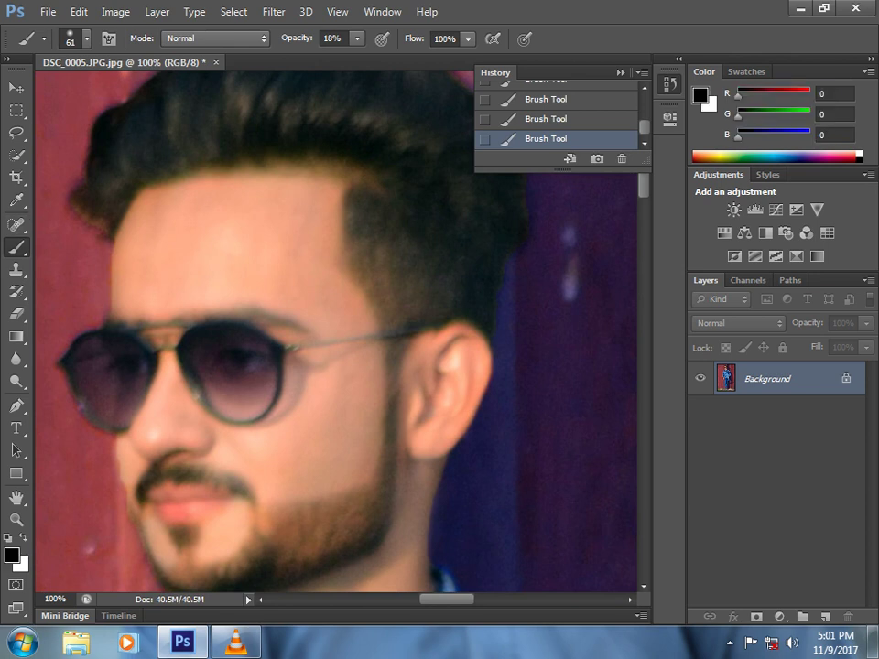
left_click(12, 554)
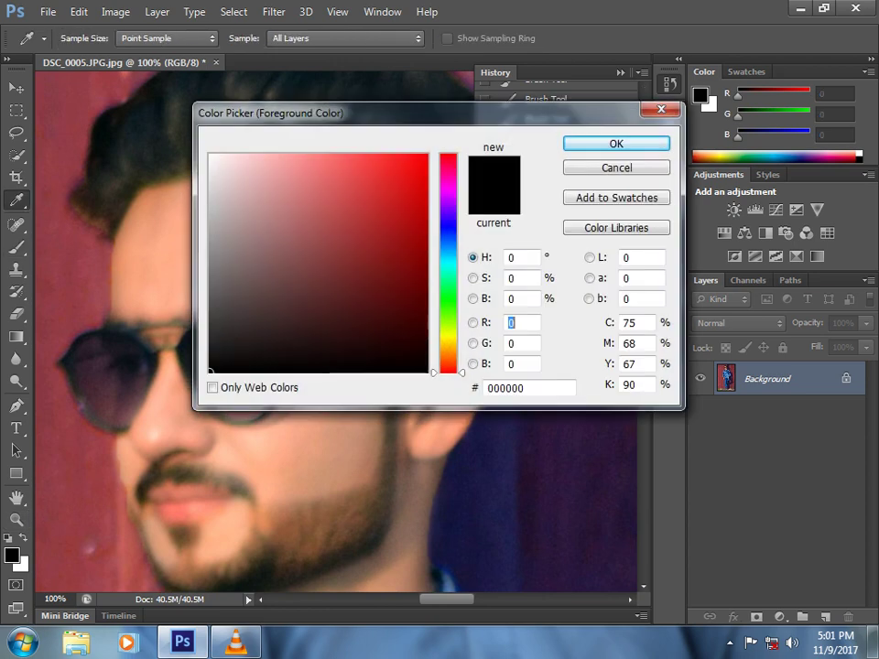
mouse_move(379, 256)
left_mouse_down()
mouse_move(232, 318)
mouse_move(210, 370)
left_mouse_up()
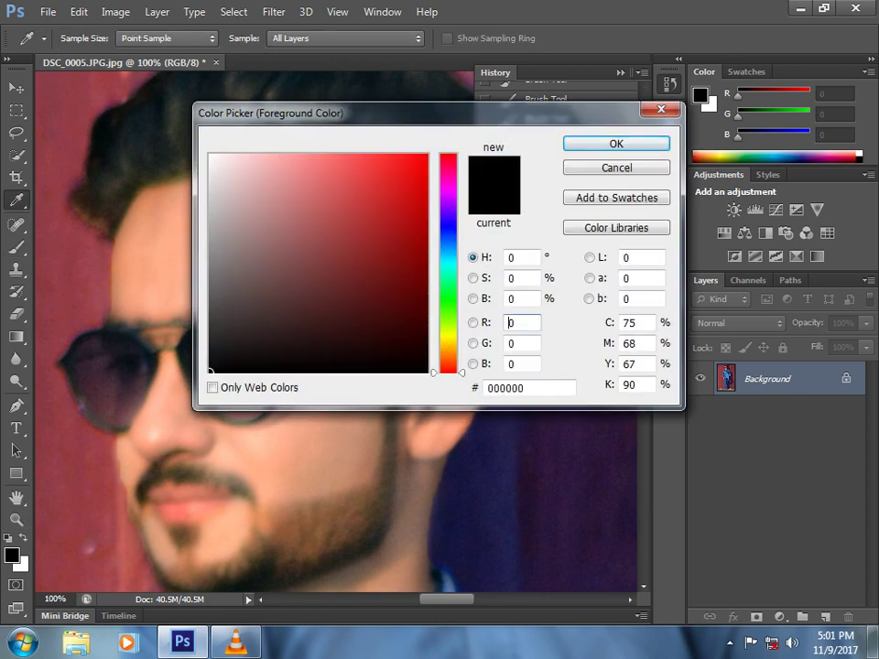
left_click(617, 143)
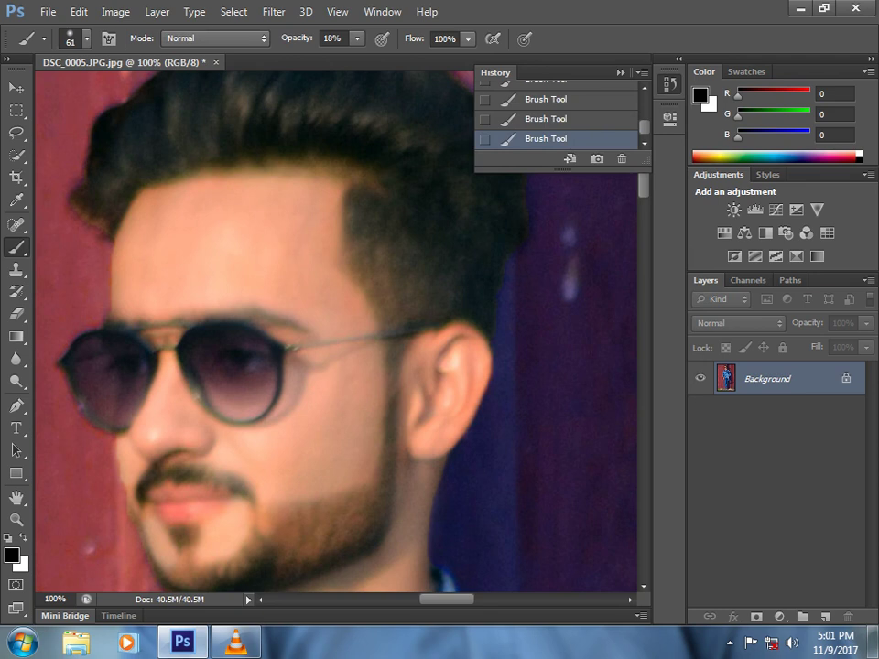
mouse_move(394, 366)
left_mouse_down()
mouse_move(298, 289)
mouse_move(220, 288)
left_mouse_up()
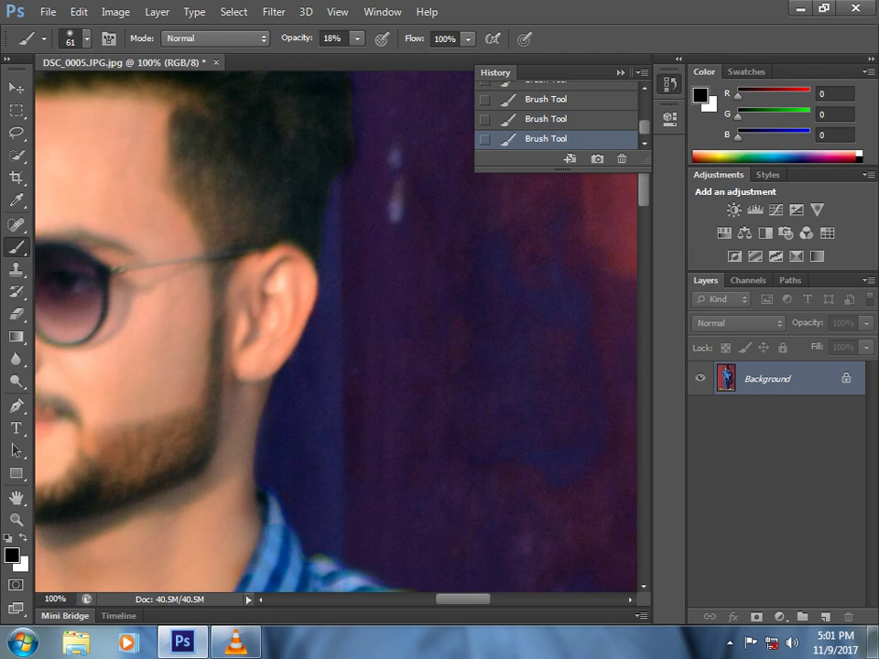
left_click_drag(165, 440, 102, 447)
left_click(183, 440)
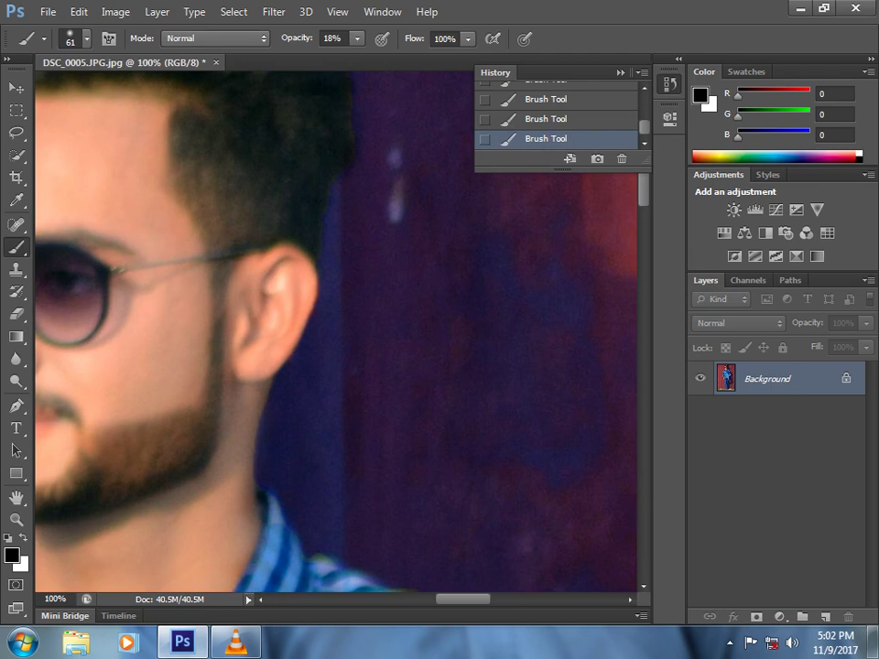
Step: Set the brush size to 30 px and darken the moustache and the finer edges of the beard in black
left_click_drag(257, 384, 337, 309)
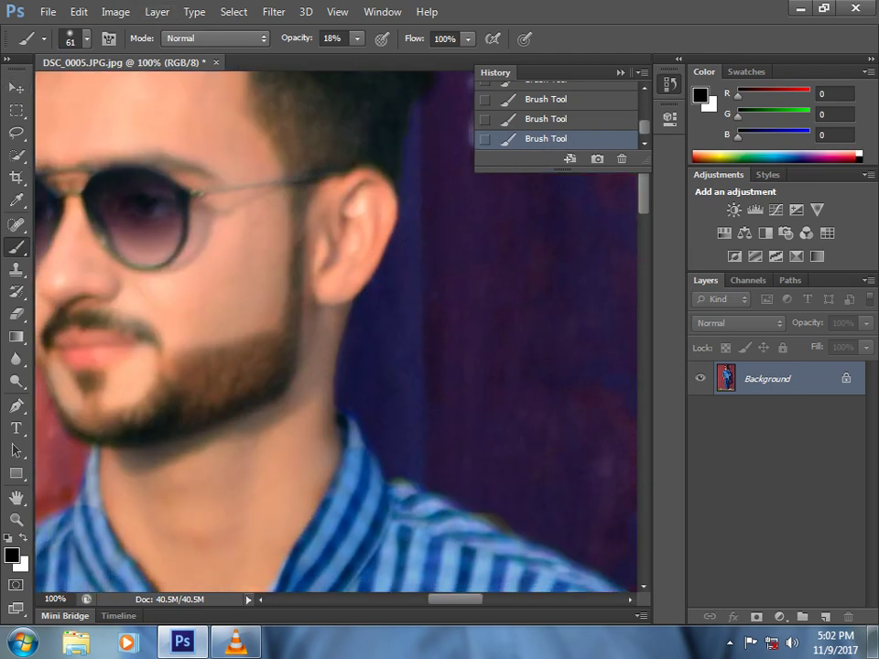
left_click(71, 38)
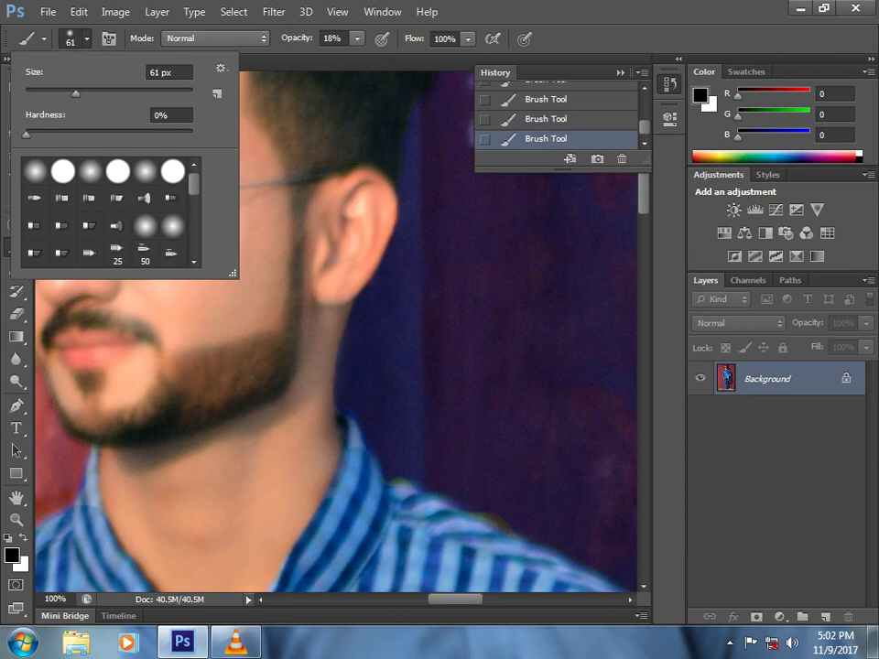
left_click_drag(76, 94, 51, 93)
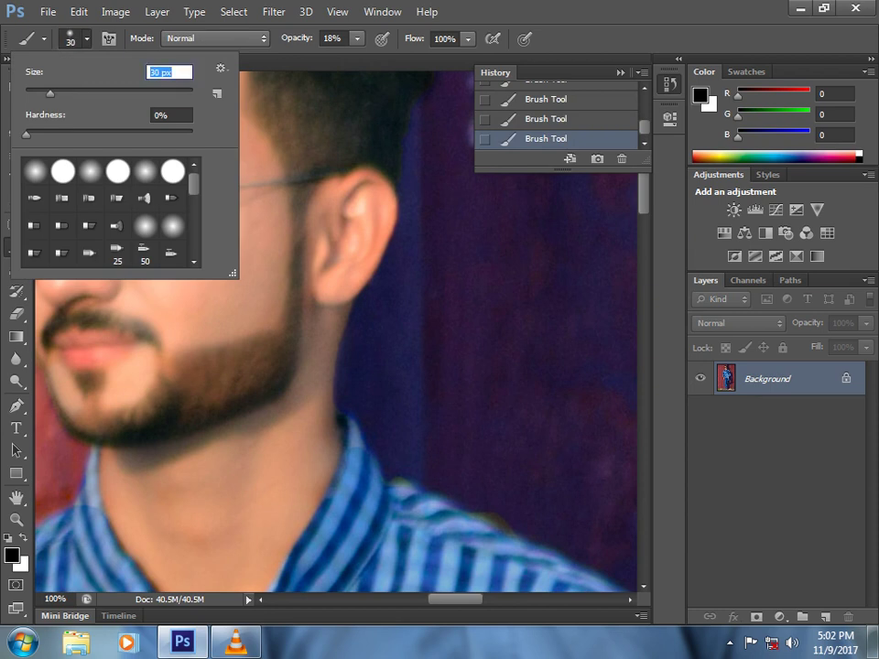
left_click_drag(164, 403, 97, 425)
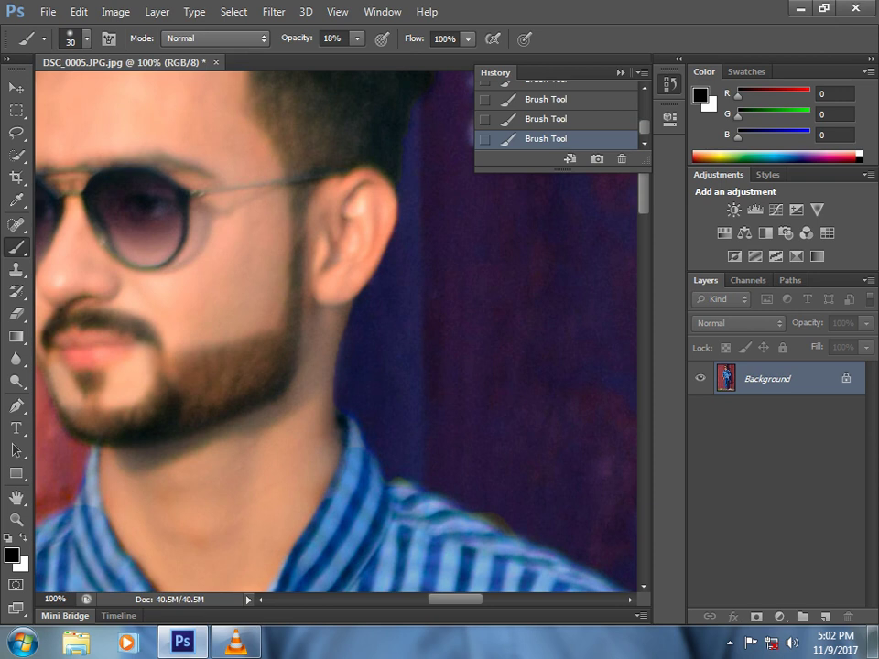
left_click_drag(183, 366, 71, 392)
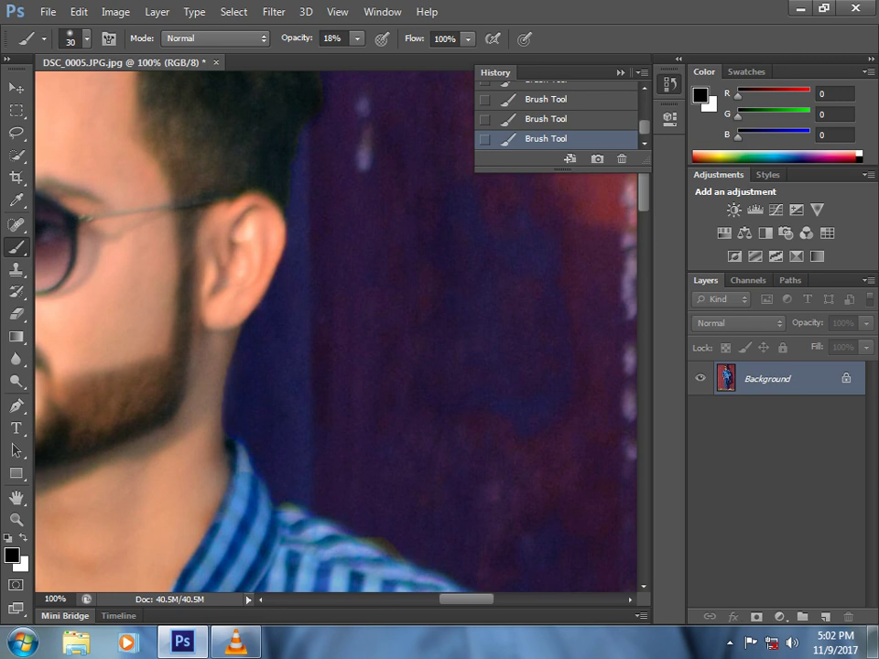
Step: Set the brush size to 99 px and its opacity to 38%, and darken the hair on the side of the head
left_click_drag(202, 229, 229, 484)
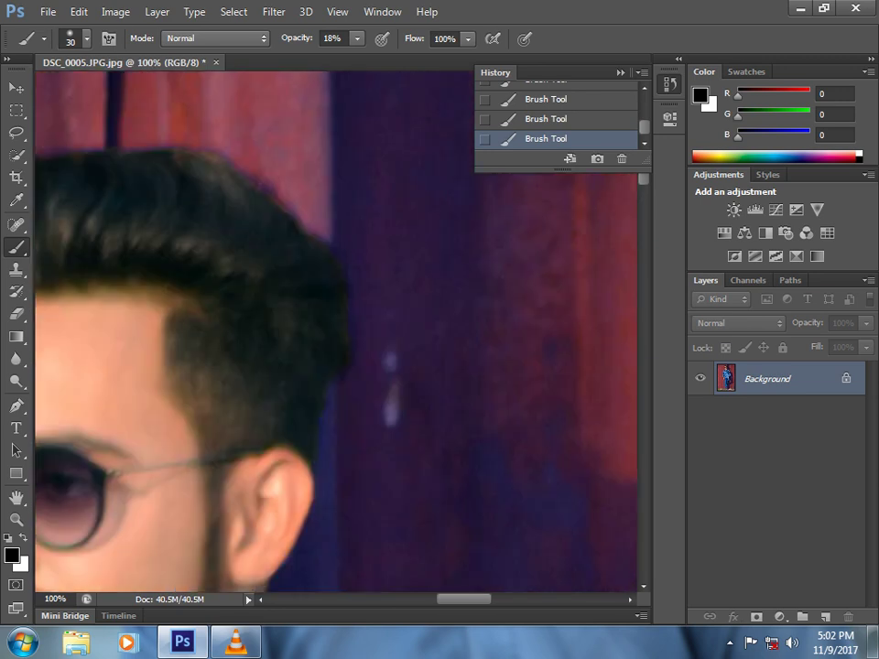
left_click(87, 39)
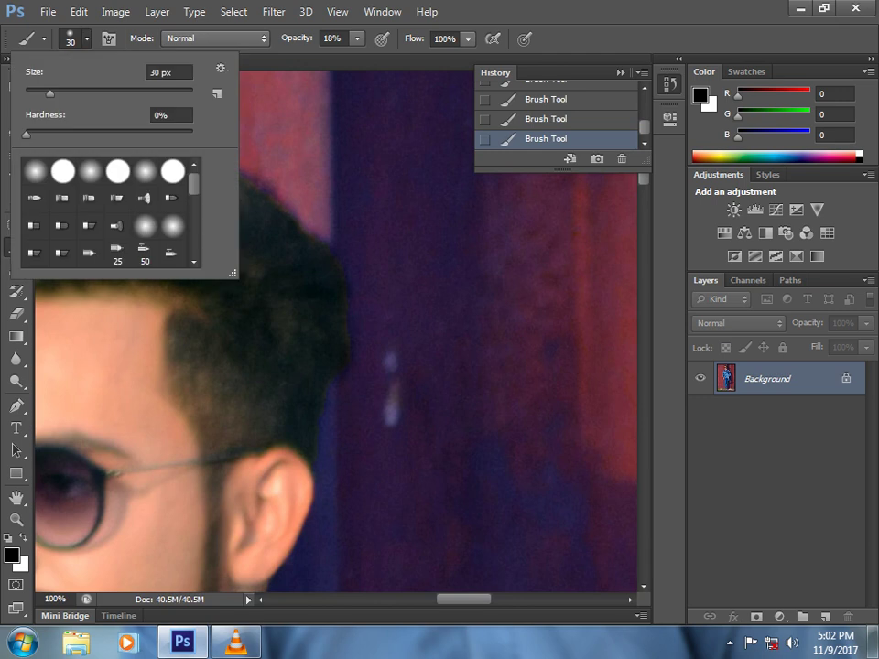
left_click(145, 93)
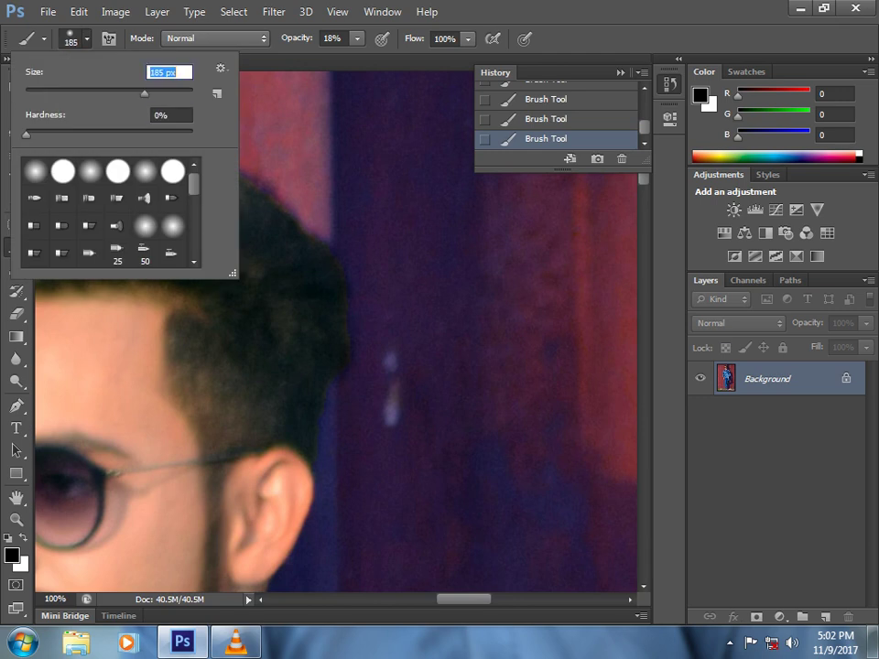
left_click_drag(144, 93, 107, 92)
left_click(357, 39)
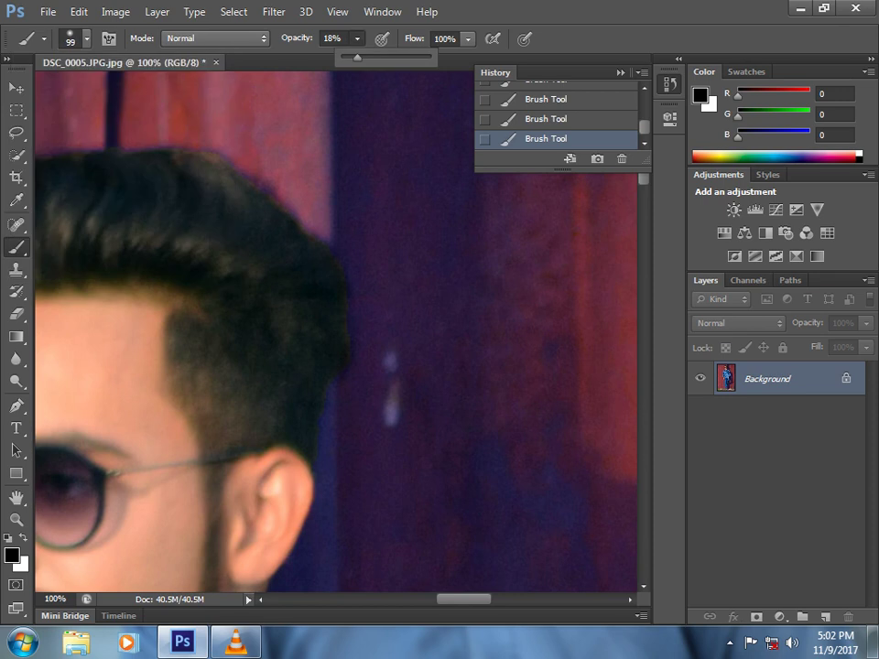
left_click_drag(357, 57, 376, 57)
left_click(167, 313)
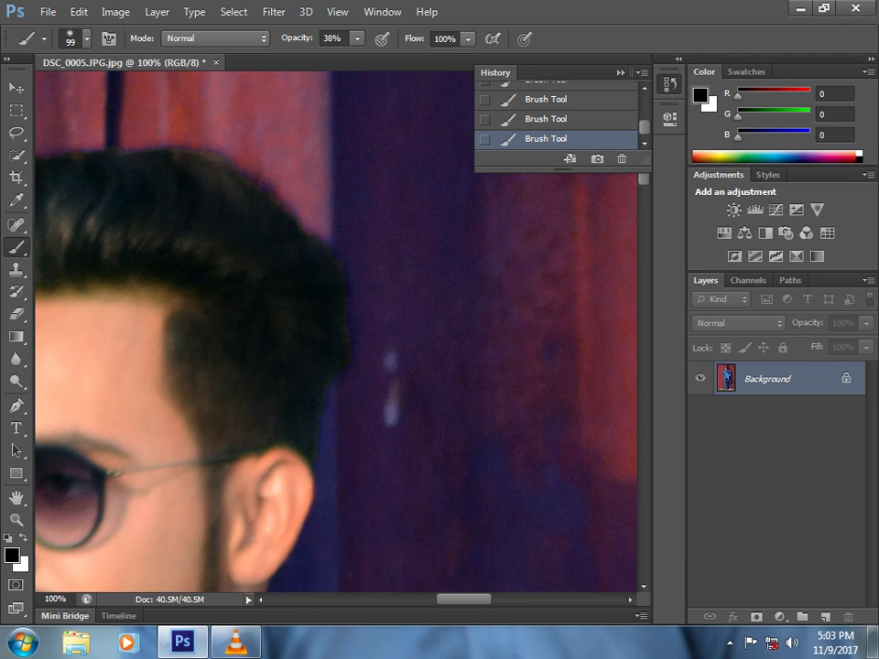
Step: Examine the darkened hair and beard up close and the retouched portrait as a whole
left_click_drag(119, 248, 430, 353)
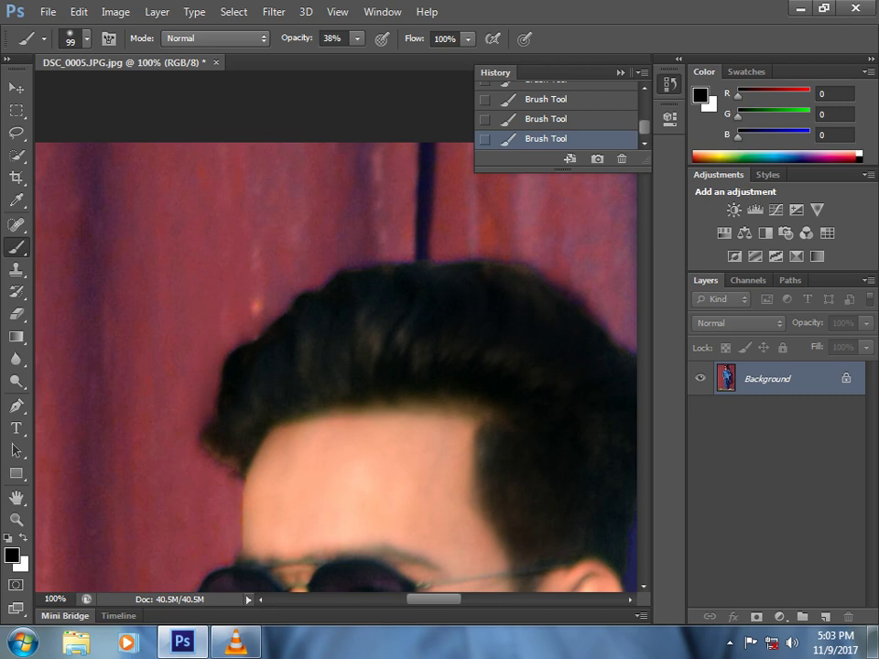
left_click_drag(486, 476, 225, 144)
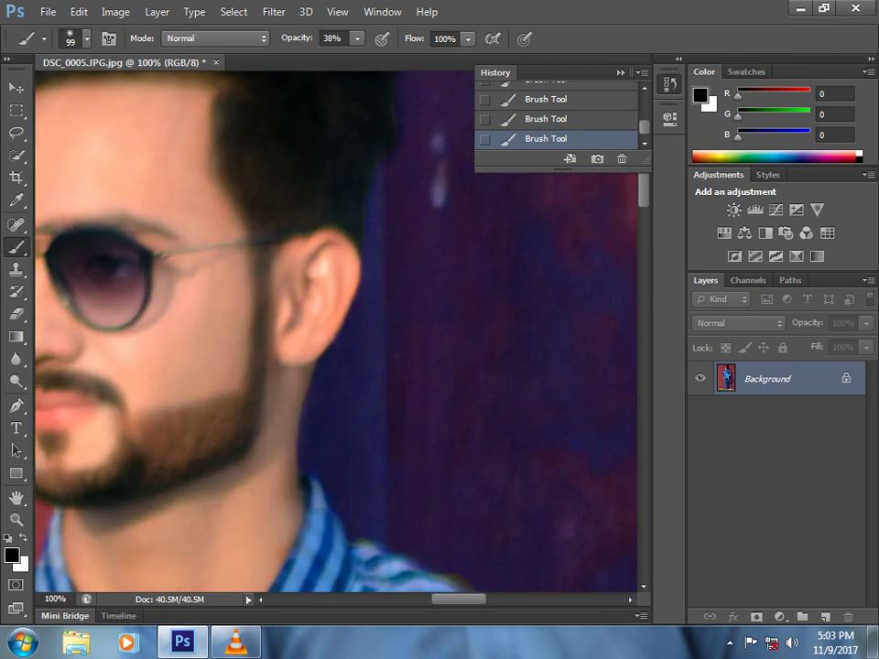
key("ctrl+minus")
key("ctrl+minus")
key("ctrl+minus")
key("ctrl+minus")
key("ctrl+minus")
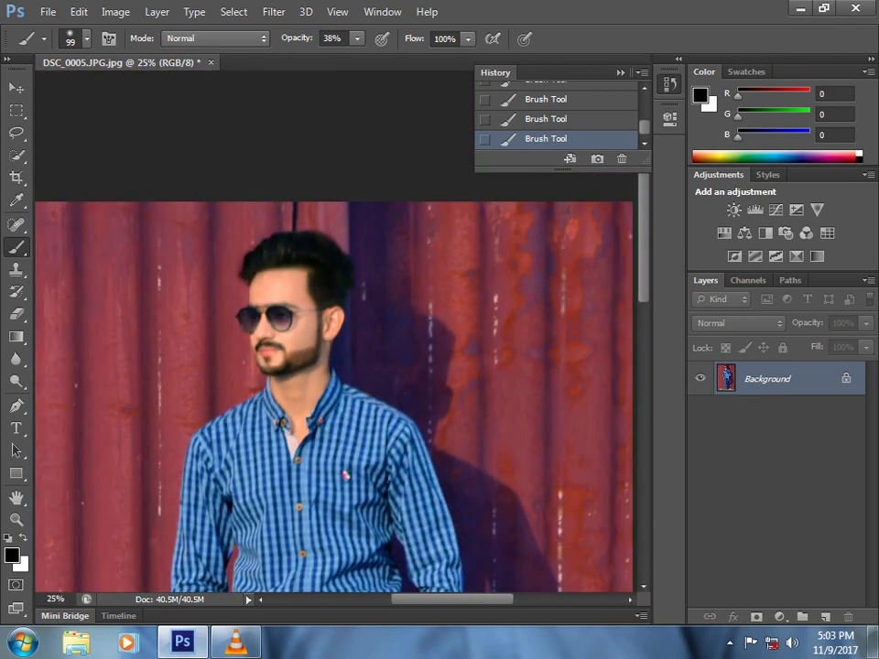
key("ctrl+minus")
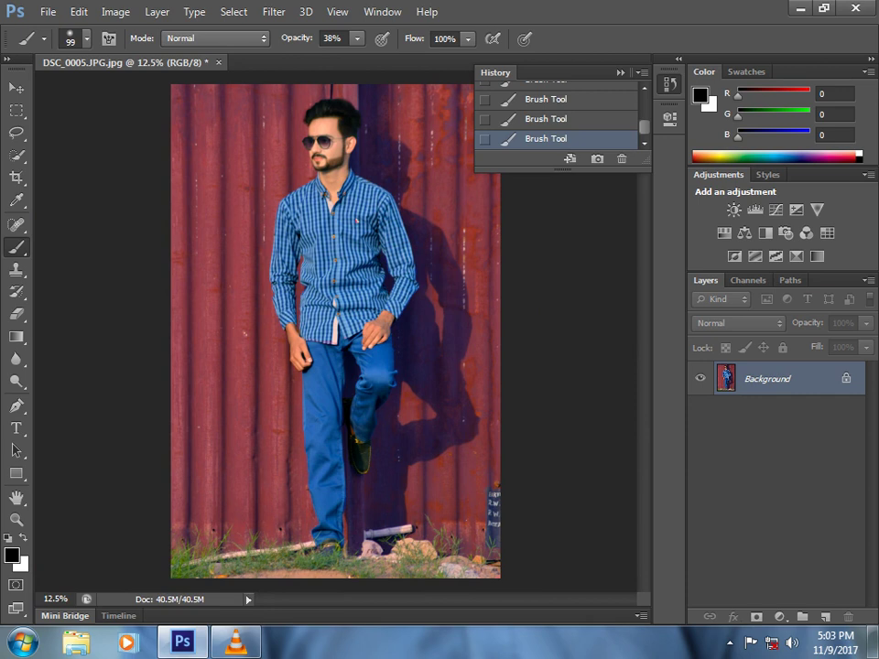
key("ctrl+BackSpace")
key("ctrl+BackSpace")
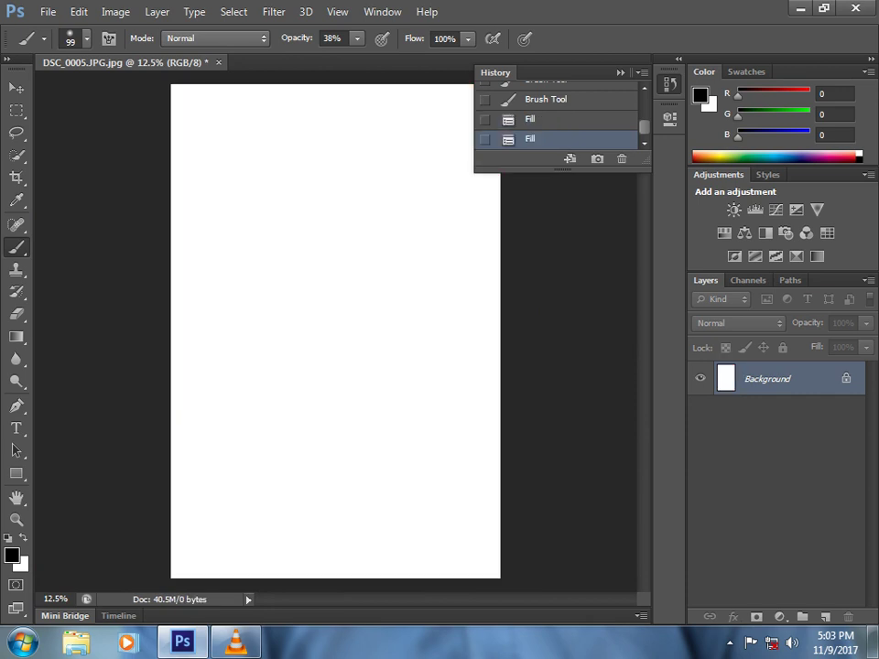
key("ctrl+alt+z")
key("ctrl+alt+z")
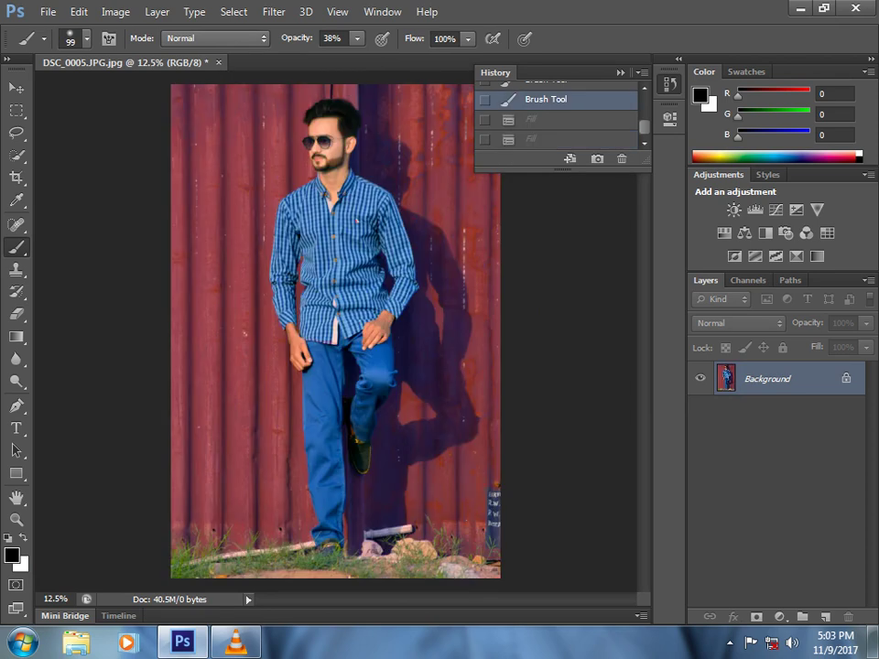
Step: Switch the foreground colour to white, set the brush opacity to 7%, and dab faint highlights on the raised knee
key("ctrl+plus")
key("ctrl+plus")
key("ctrl+plus")
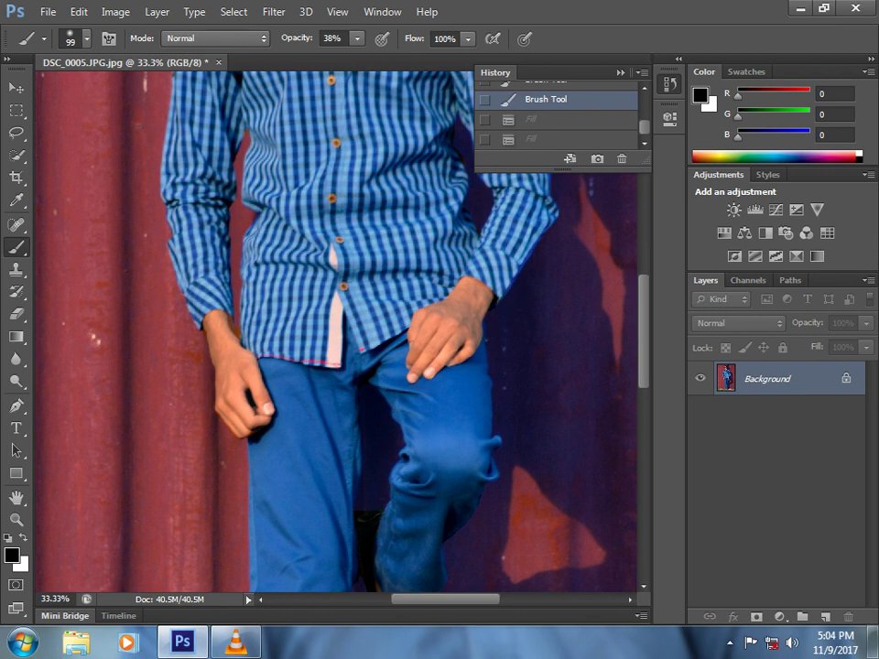
key("x")
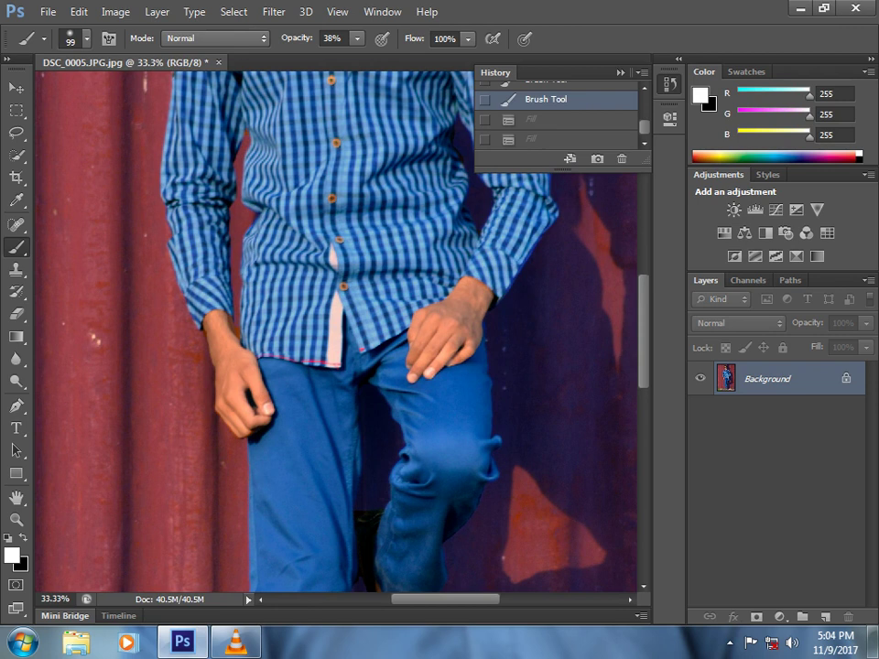
left_click(357, 39)
left_click_drag(357, 57, 329, 57)
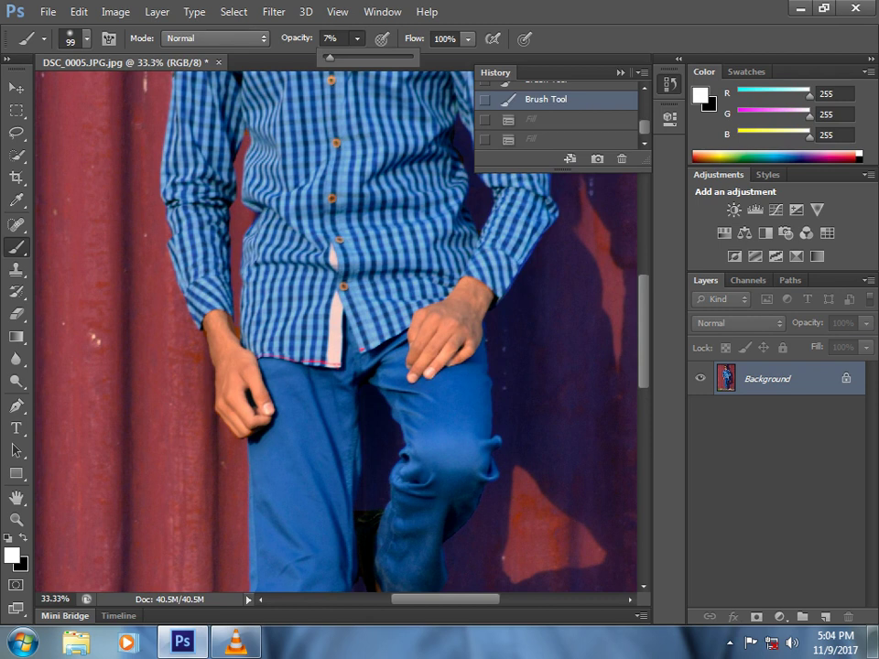
key("Return")
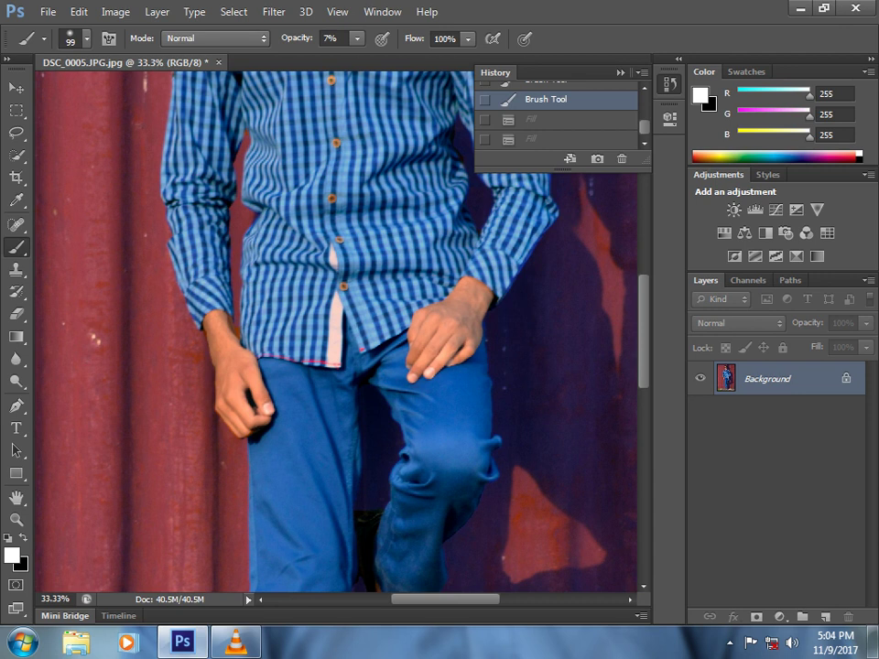
left_click(448, 455)
left_click(449, 455)
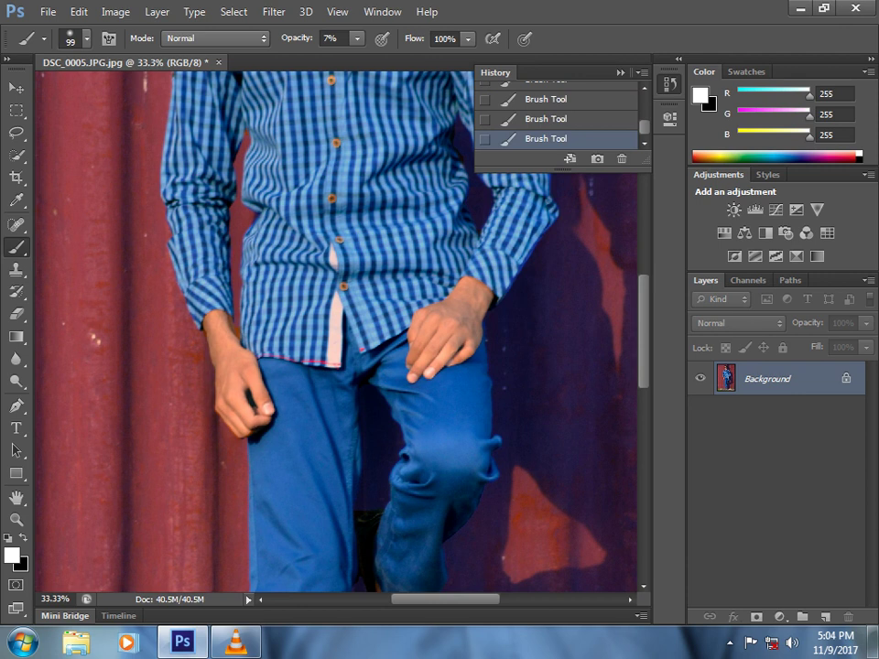
key("ctrl+minus")
key("ctrl+minus")
key("ctrl+minus")
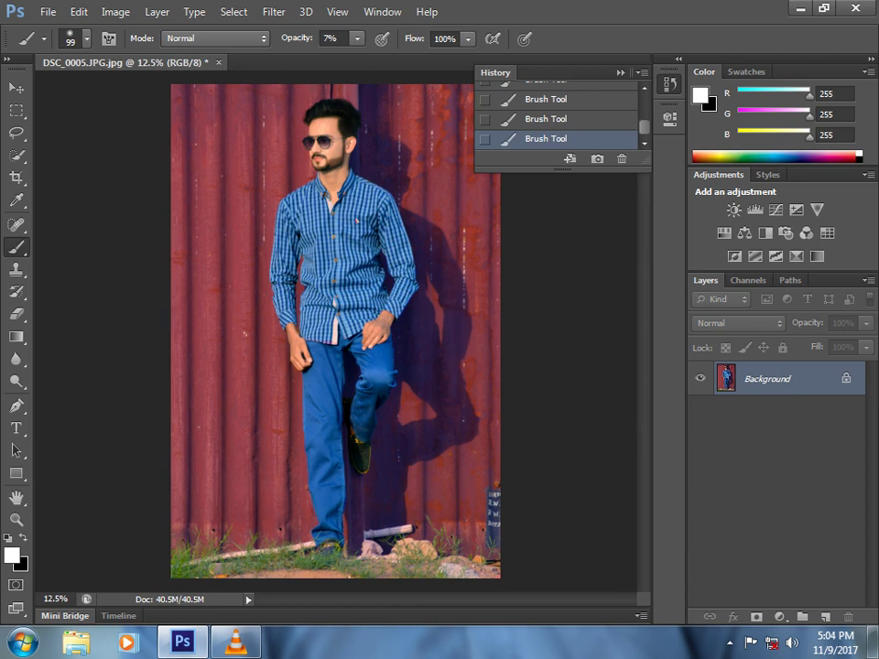
Step: Select both sunglasses lenses with the Quick Selection tool and set it to subtract for trimming the outline
key("ctrl+plus")
key("ctrl+plus")
key("ctrl+plus")
key("ctrl+plus")
key("ctrl+plus")
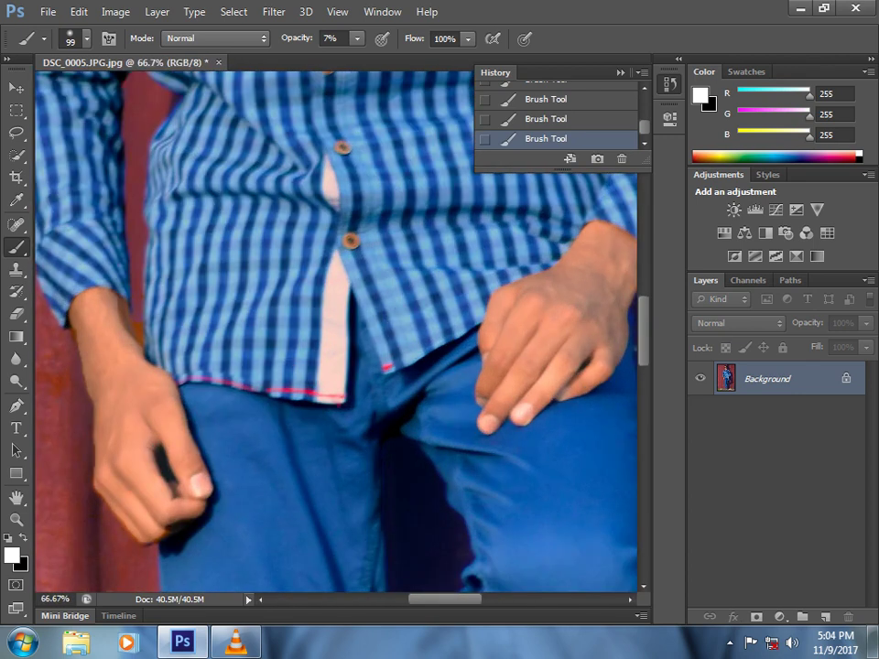
scroll(335, 330, "up", 3)
scroll(336, 329, "up", 4)
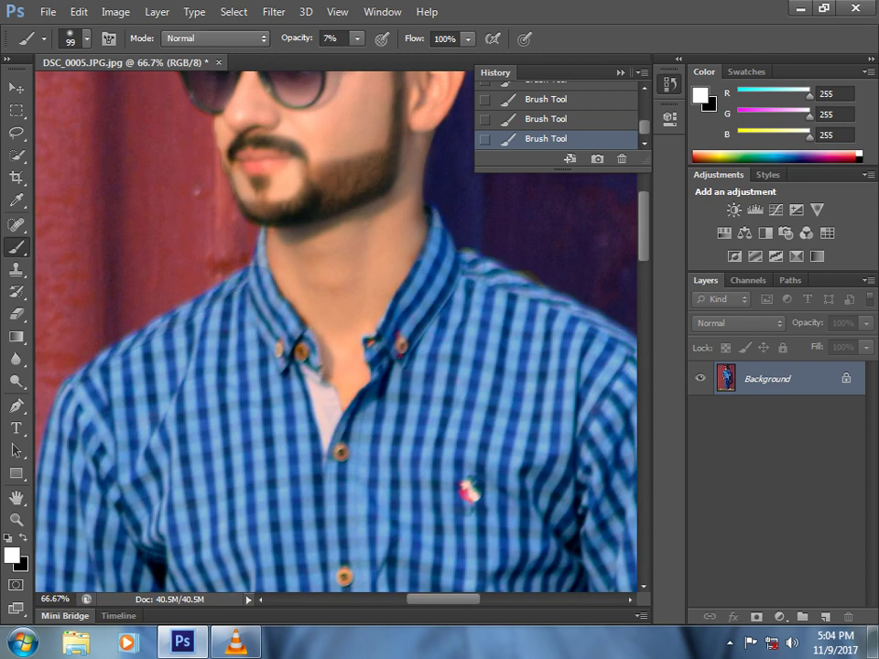
scroll(335, 329, "up", 3)
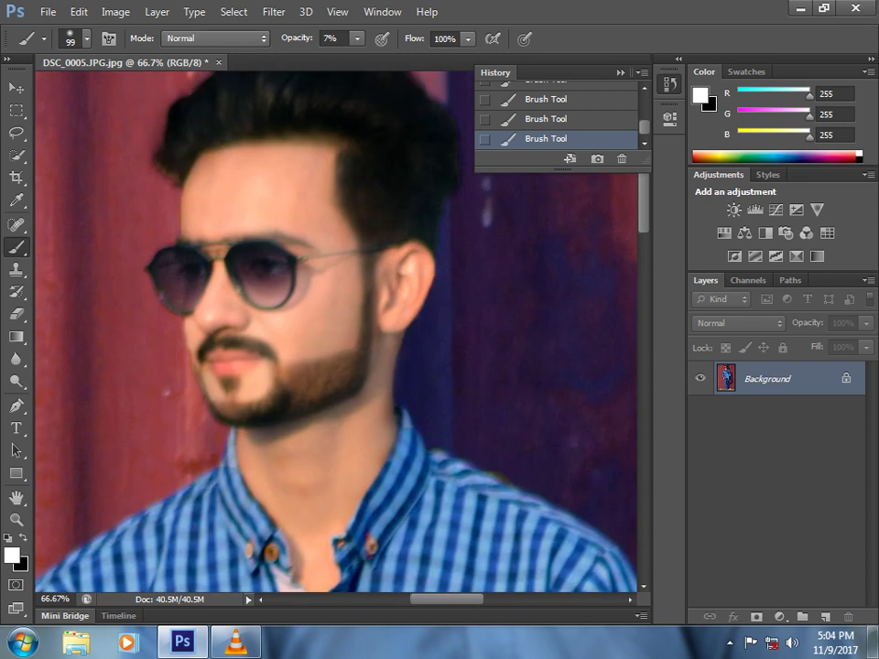
key("w")
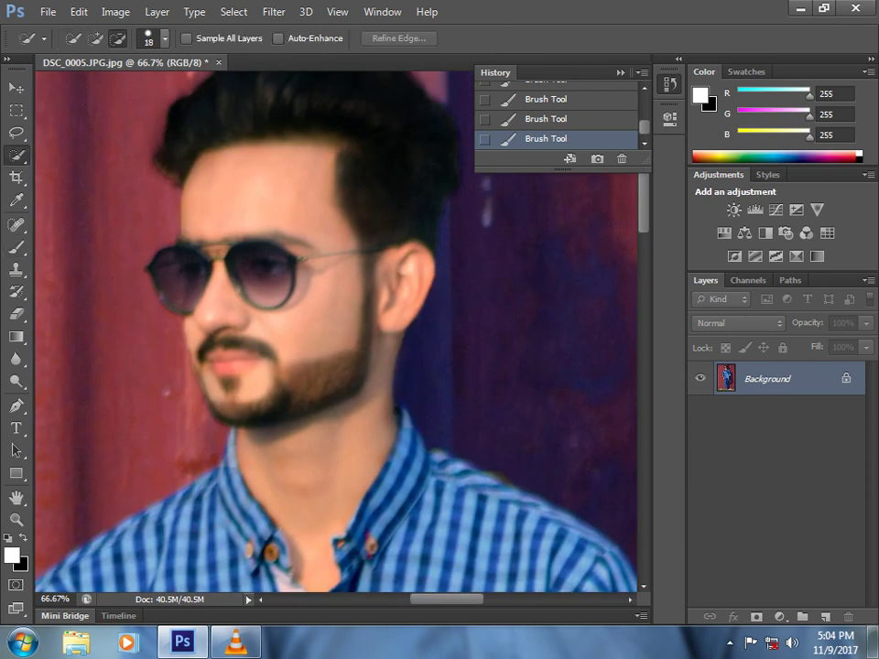
mouse_move(165, 258)
left_mouse_down()
mouse_move(171, 252)
mouse_move(189, 304)
left_mouse_up()
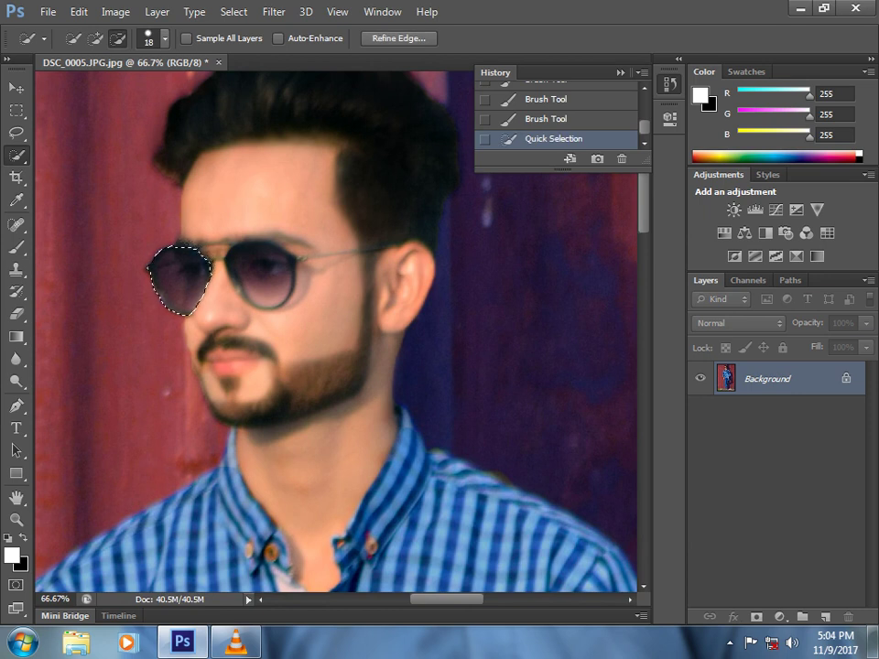
left_click(202, 253)
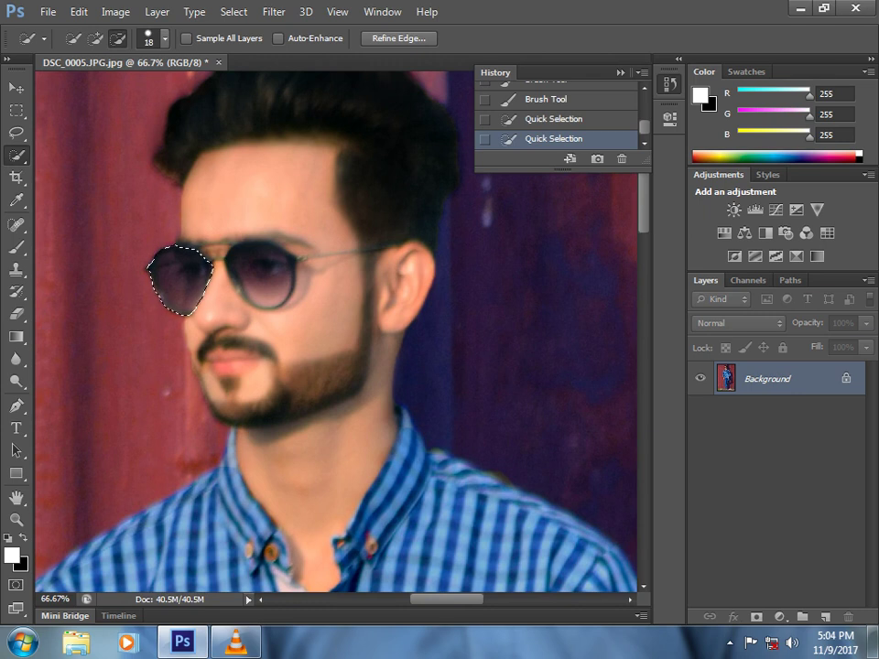
mouse_move(251, 275)
left_mouse_down()
mouse_move(278, 289)
mouse_move(274, 257)
left_mouse_up()
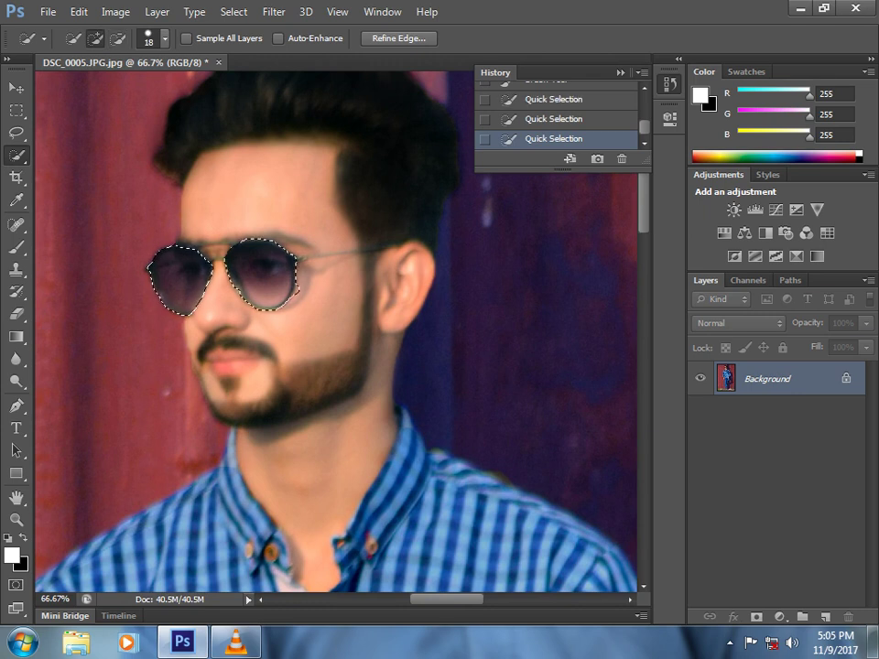
left_click(118, 39)
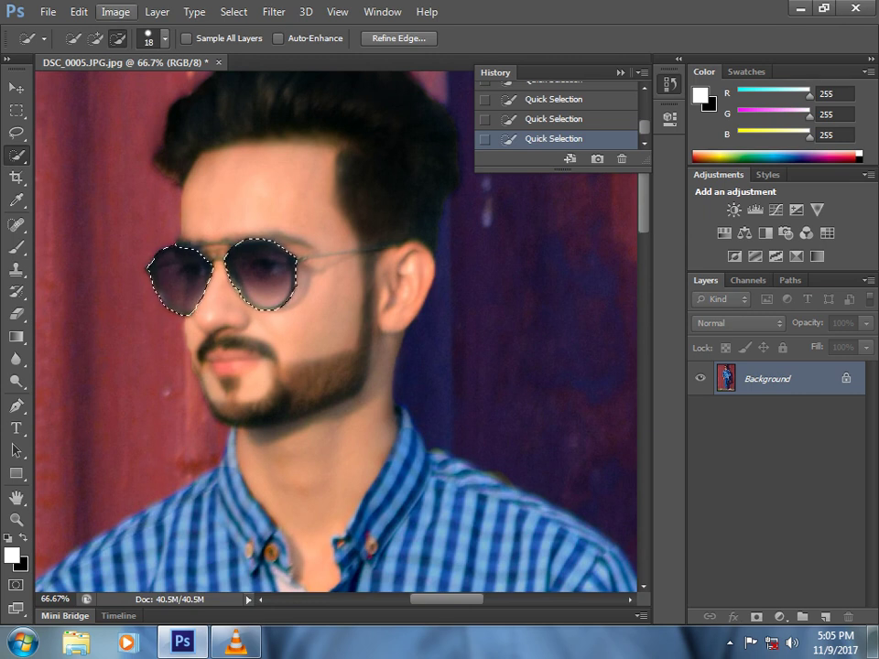
Step: Apply a Vibrance adjustment of +65 with Saturation +36 to the selected lenses and deselect them
left_click(116, 12)
mouse_move(147, 55)
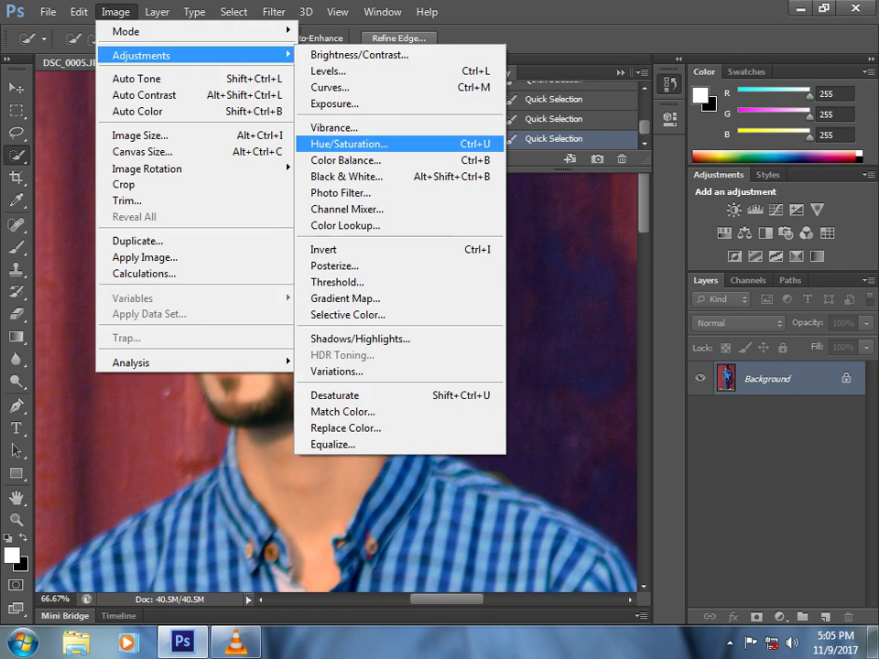
left_click(335, 127)
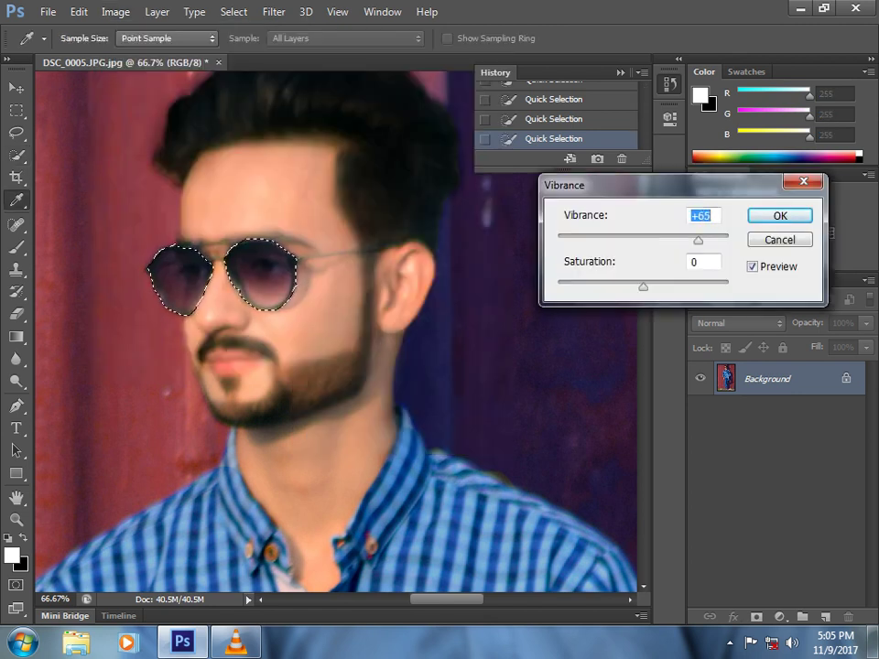
left_click_drag(643, 287, 674, 286)
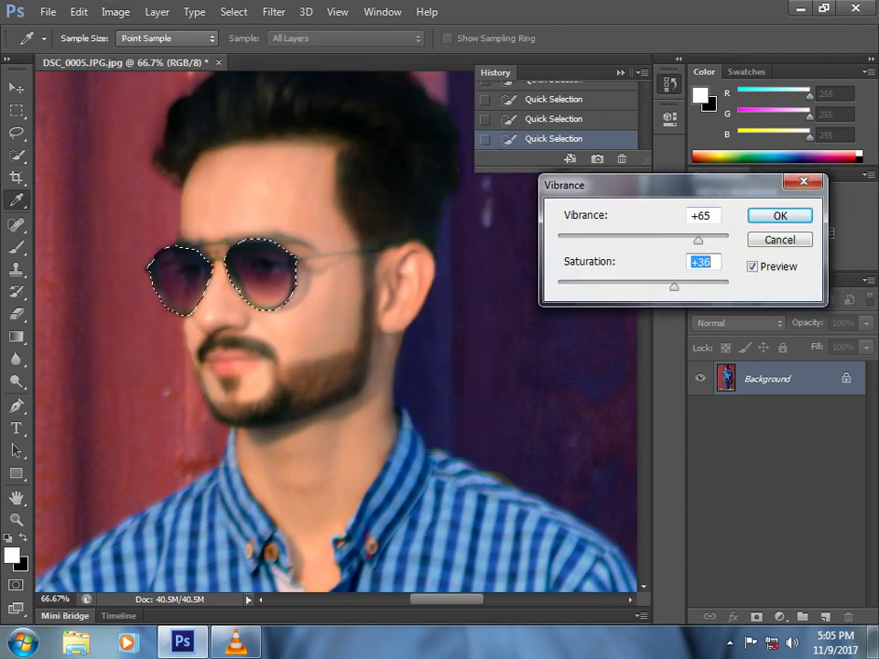
key("Return")
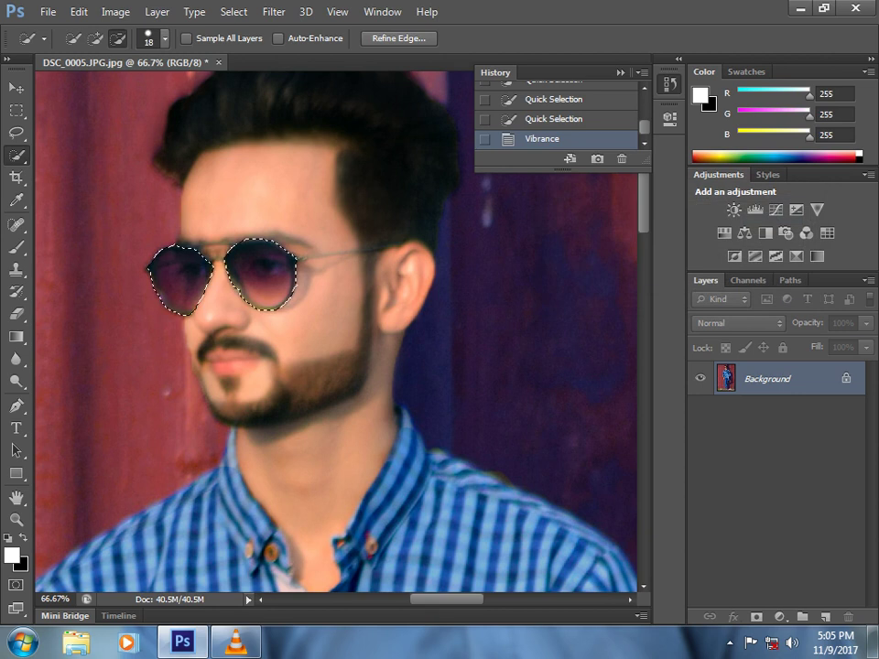
right_click(158, 248)
left_click(196, 258)
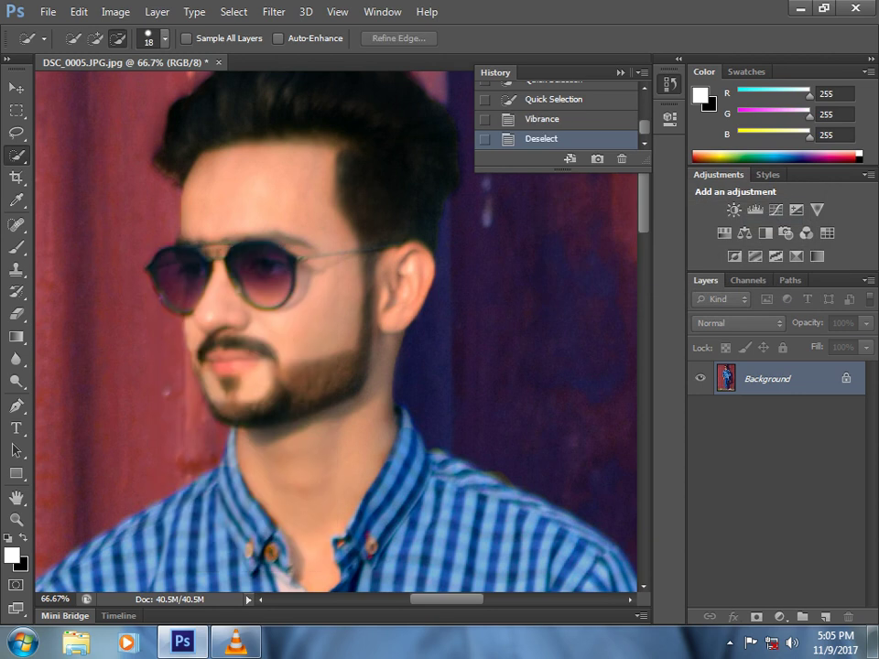
Step: Compare the whole portrait before and after the lens adjustment using earlier history states, and return to the latest state
key("ctrl+minus")
key("ctrl+minus")
key("ctrl+minus")
key("ctrl+minus")
key("ctrl+minus")
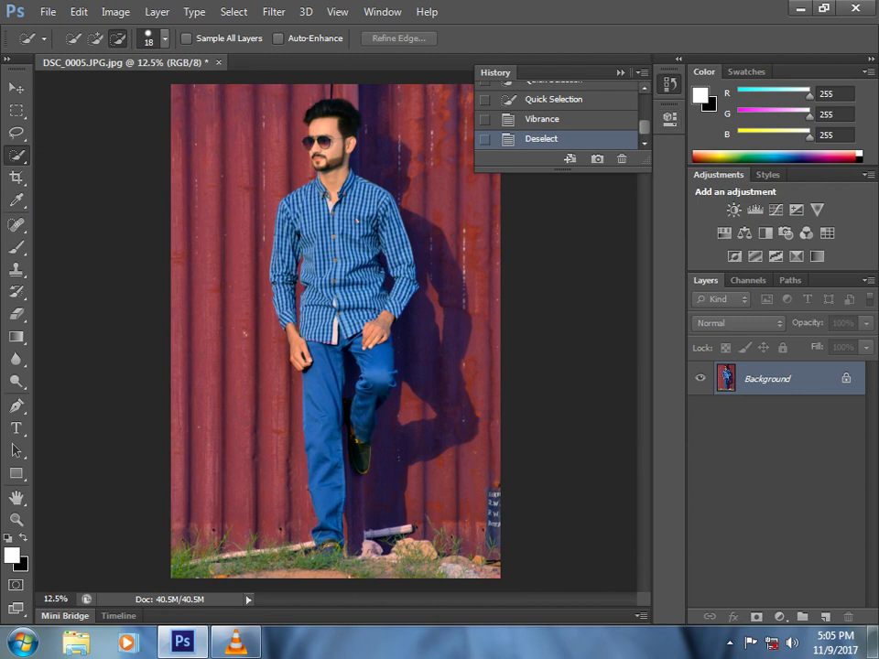
scroll(559, 115, "up", 1)
scroll(556, 115, "down", 1)
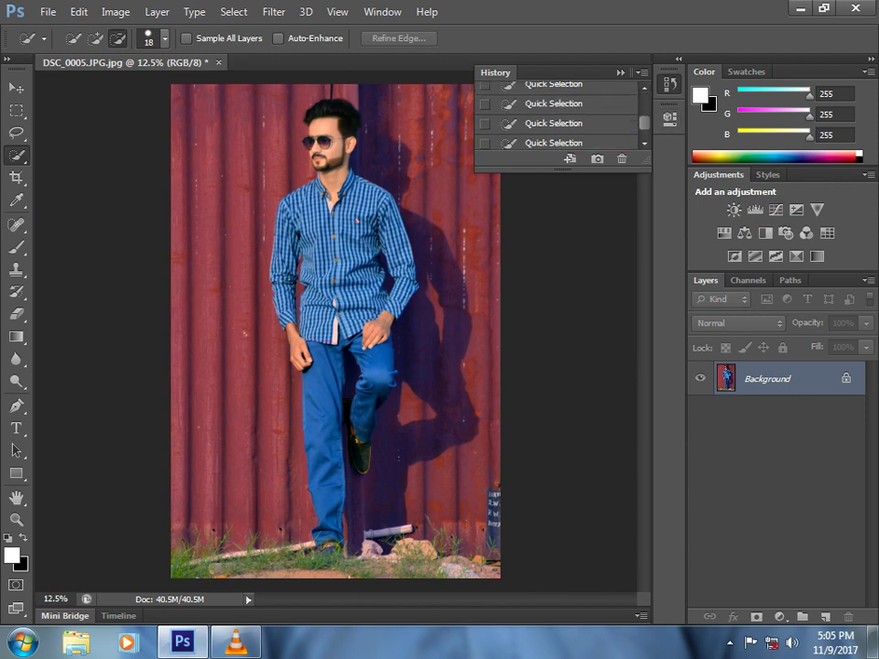
scroll(558, 114, "up", 1)
scroll(559, 115, "up", 1)
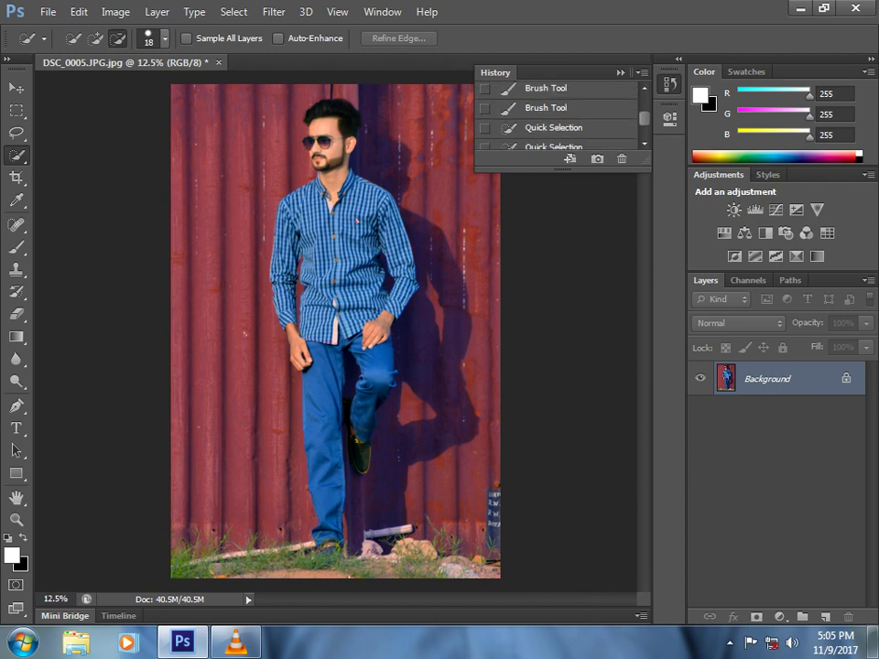
left_click(556, 109)
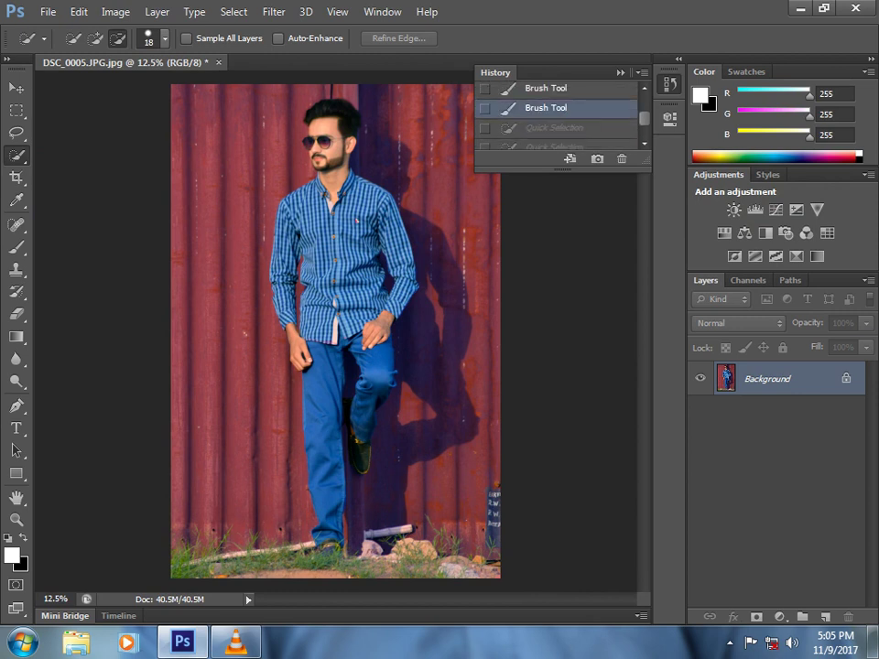
scroll(559, 114, "down", 3)
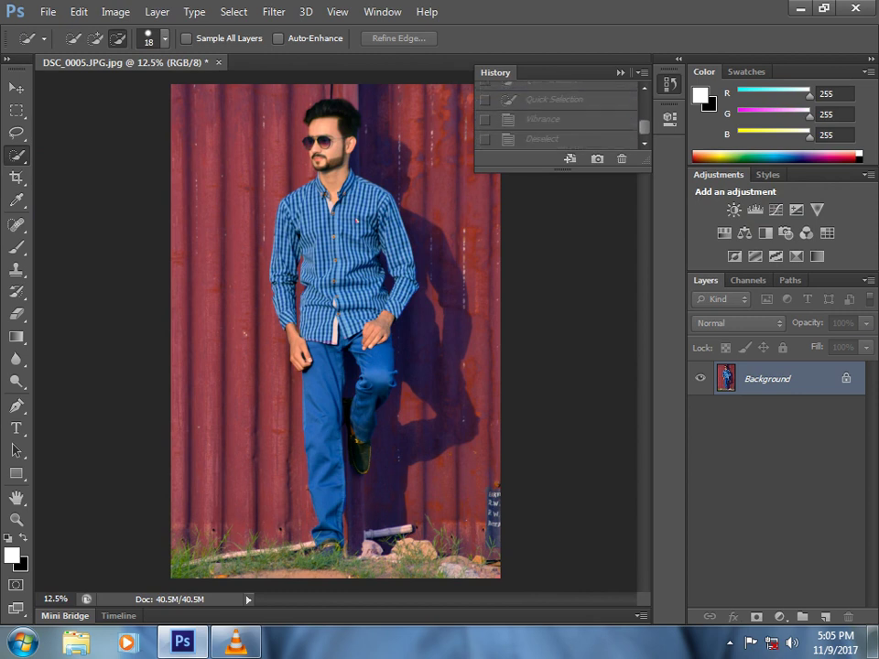
left_click(542, 139)
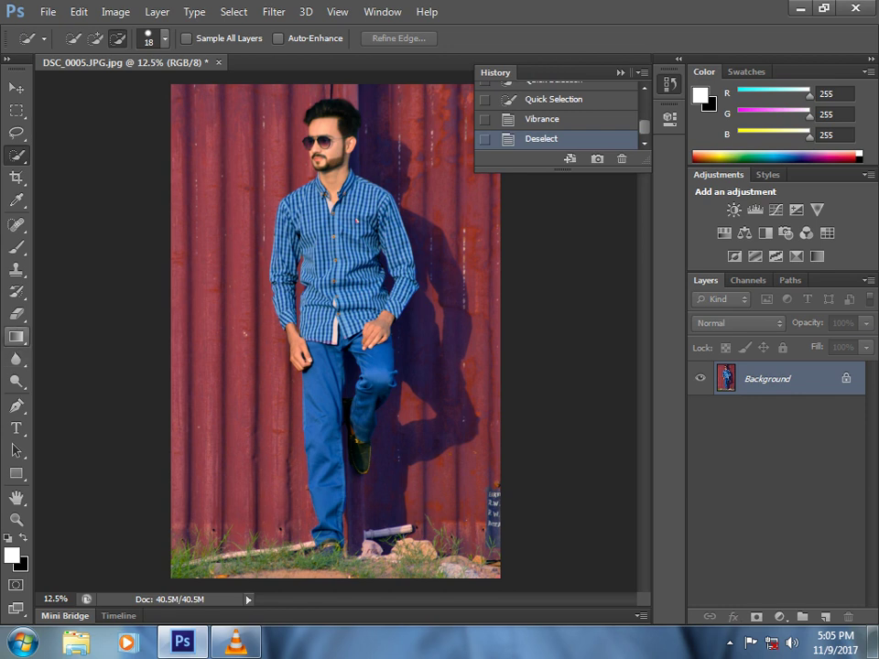
Step: Add a new layer and draw a white-to-transparent linear gradient from the photo's bottom edge up to about the shirt hem
key("g")
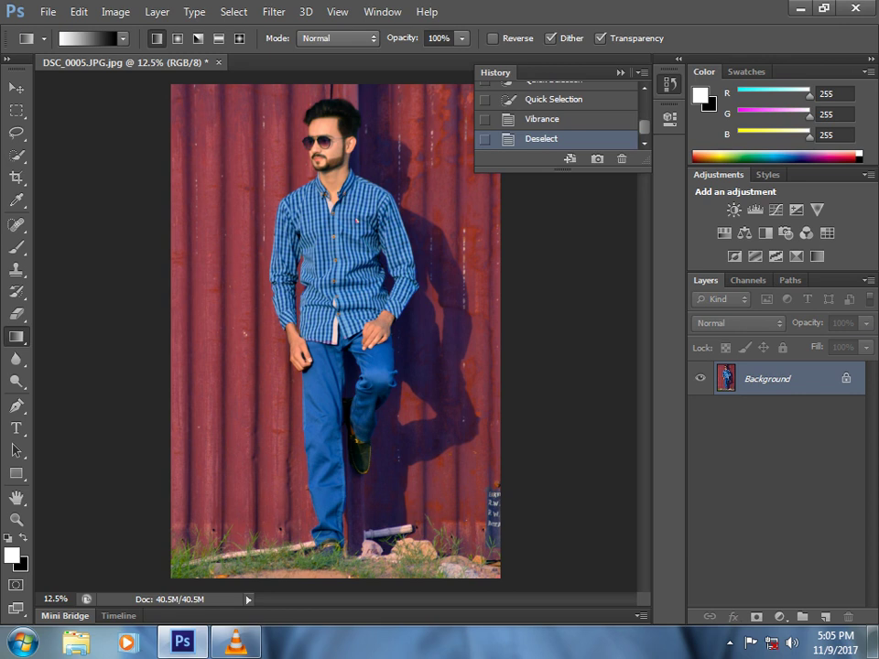
left_click(123, 38)
left_click(62, 71)
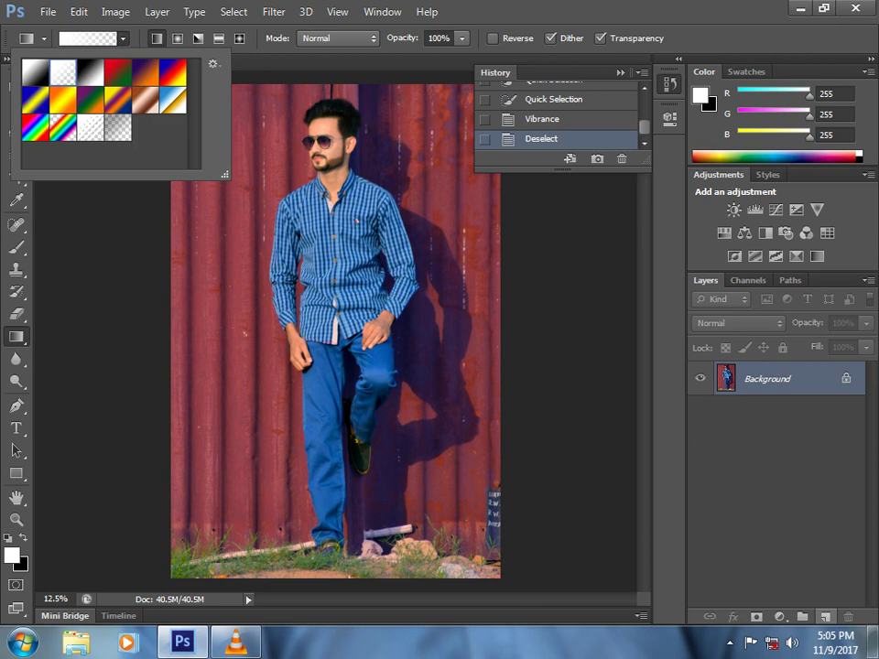
left_click(826, 617)
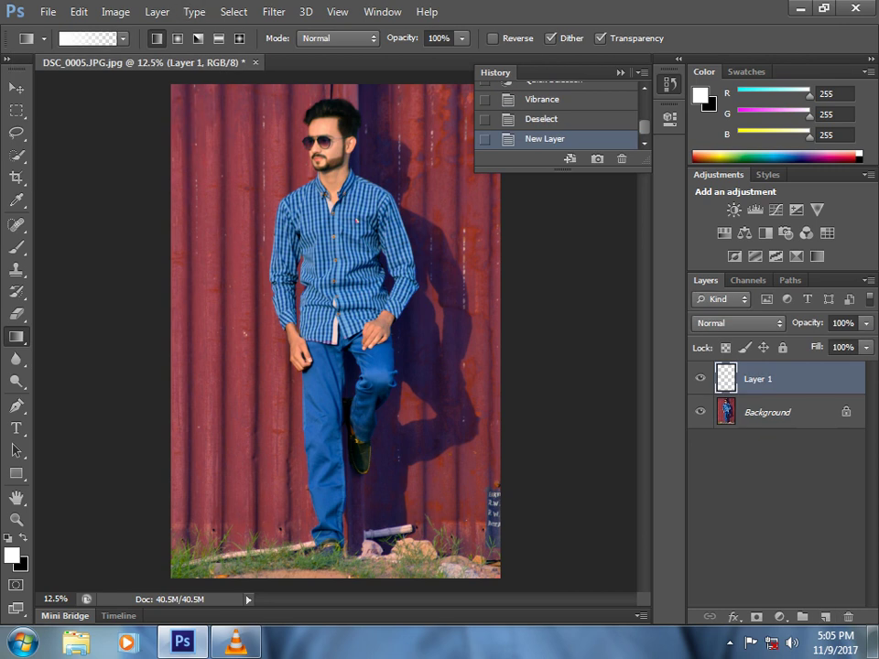
left_click_drag(327, 577, 324, 307)
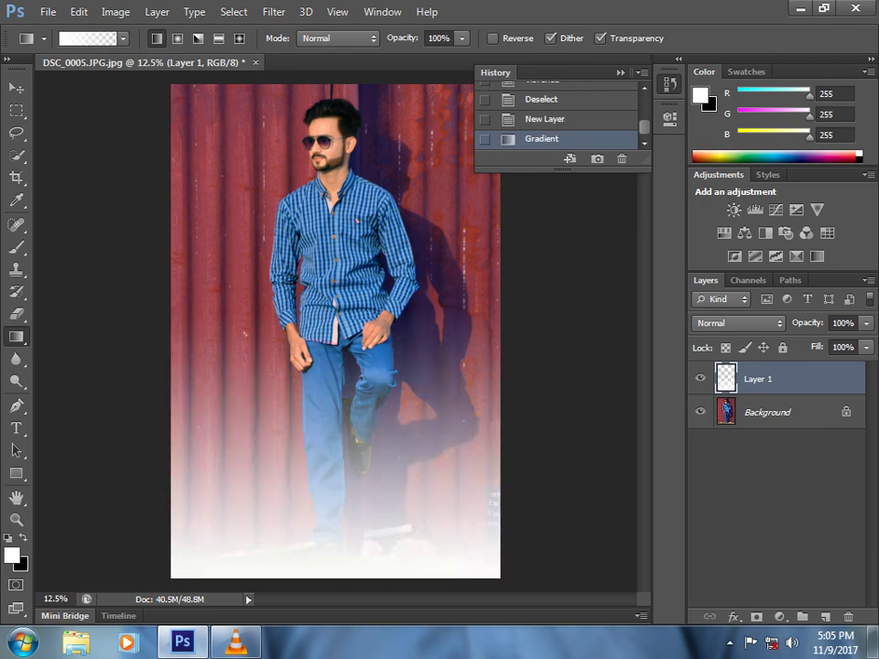
Step: Reduce the white gradient layer's opacity to 57% and its fill to 75%
left_click(865, 347)
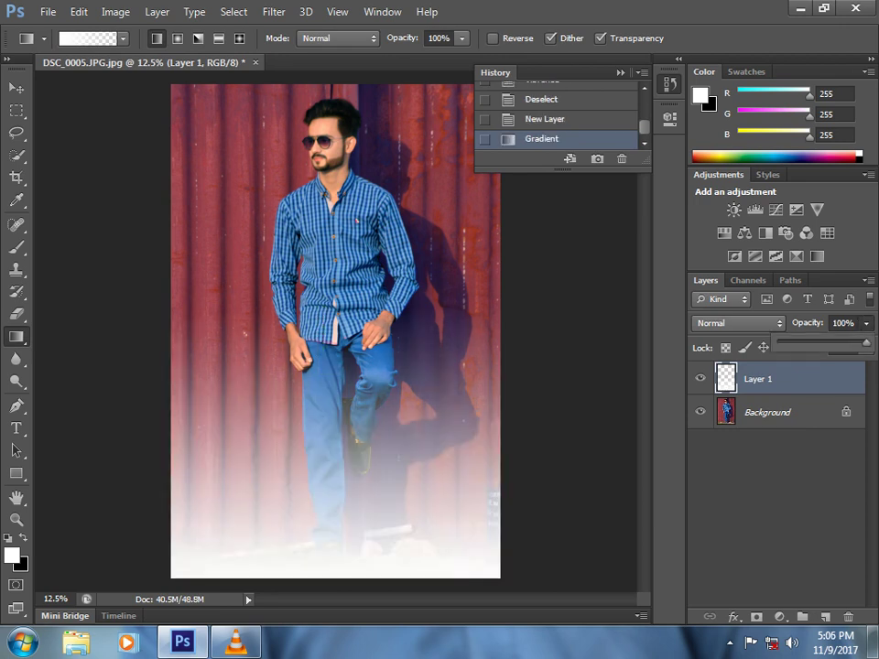
left_click_drag(865, 343, 829, 343)
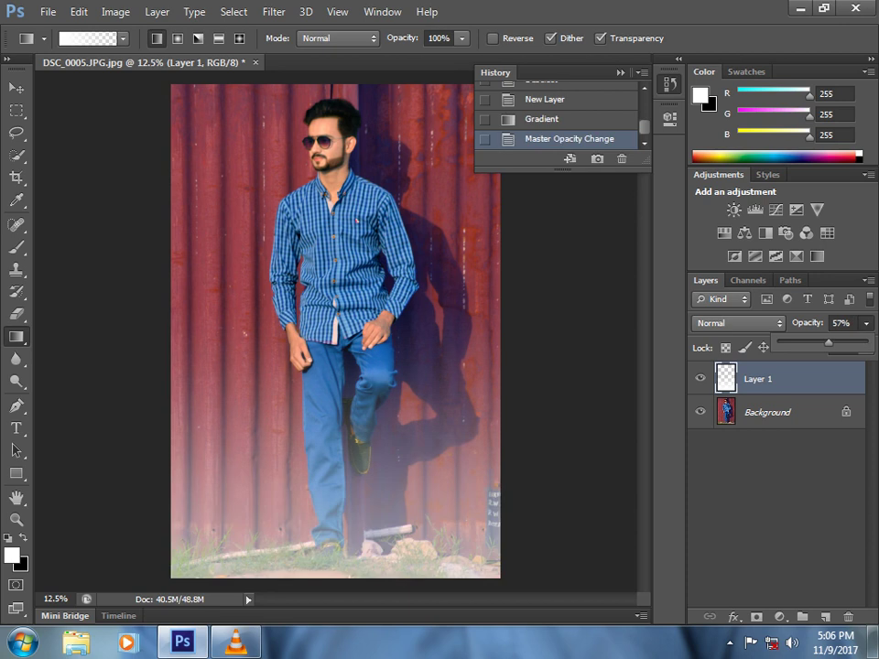
left_click(643, 239)
left_click(866, 348)
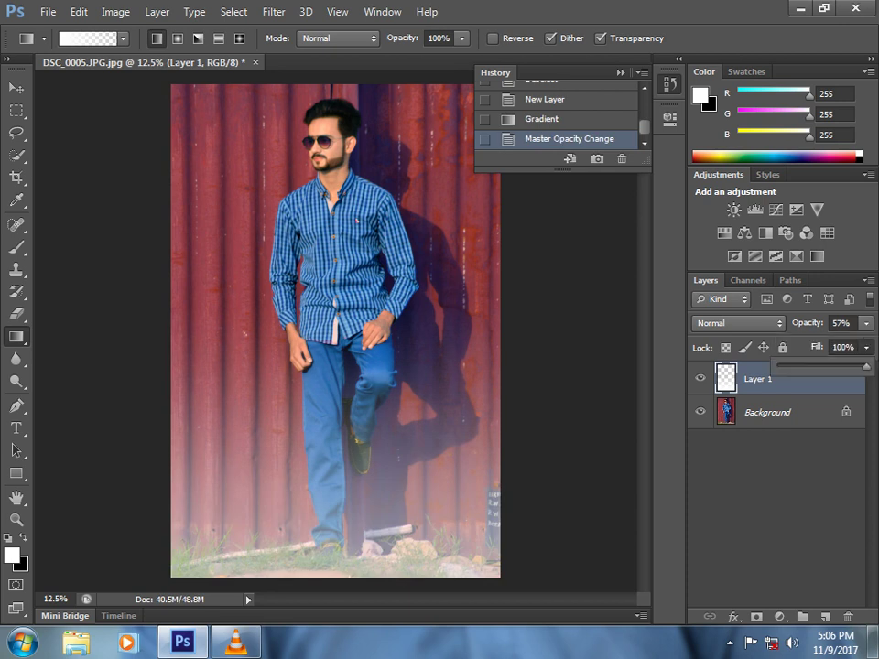
left_click_drag(866, 366, 851, 365)
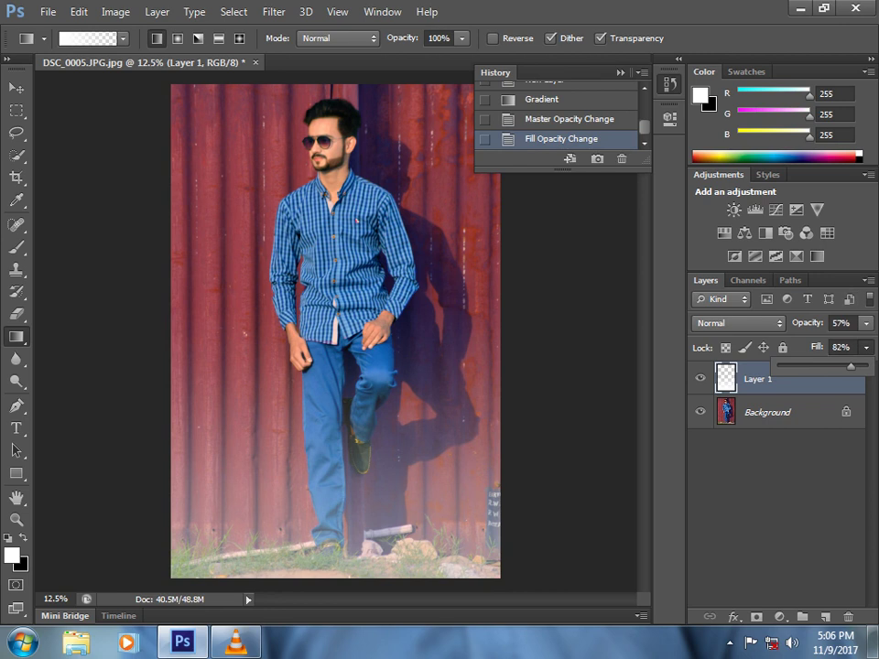
left_click_drag(851, 366, 840, 365)
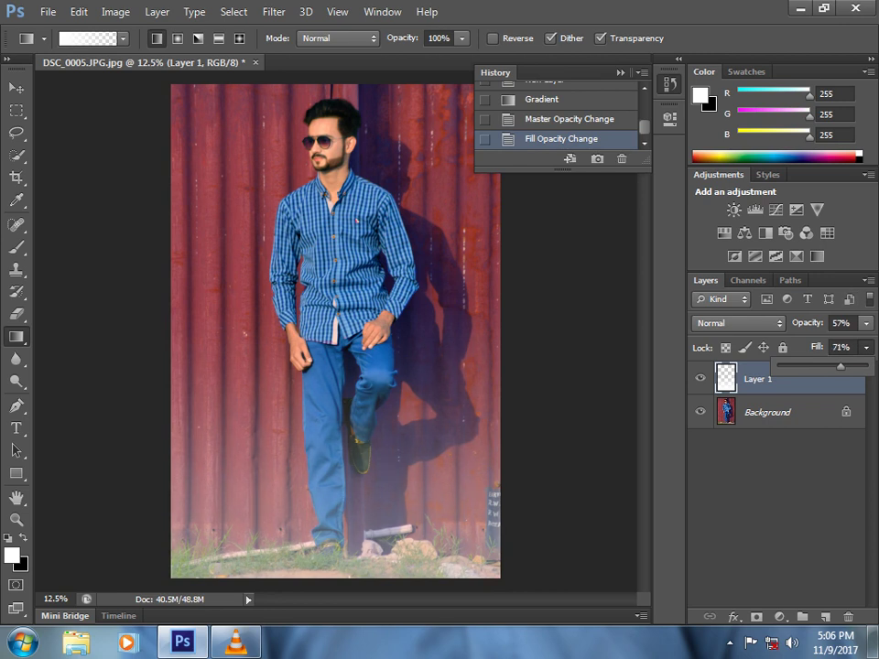
left_click_drag(841, 365, 844, 365)
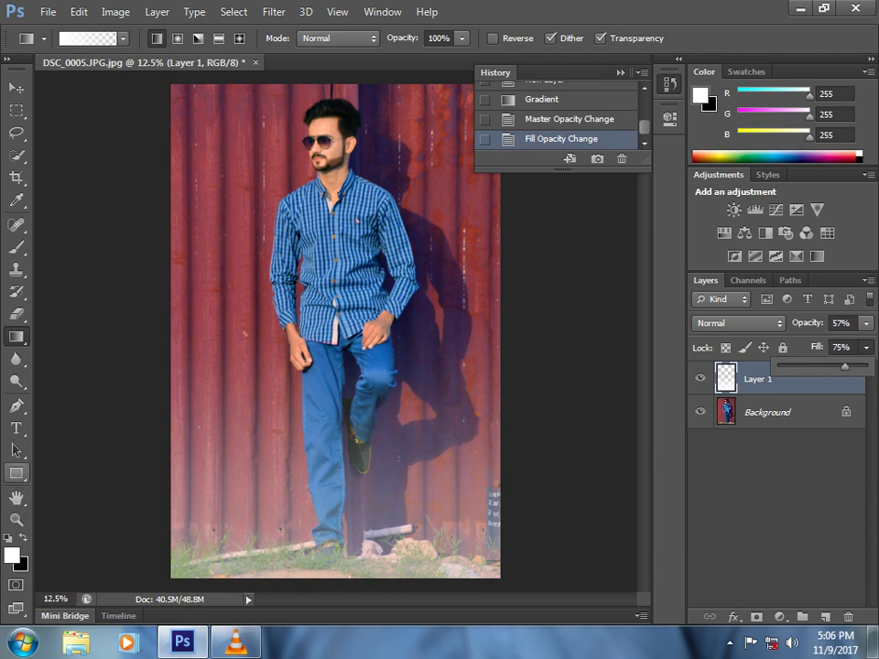
Step: Add a new layer with black-to-transparent gradients running inward from the photo's two upper corners, and set its opacity to 77%
left_click(827, 617)
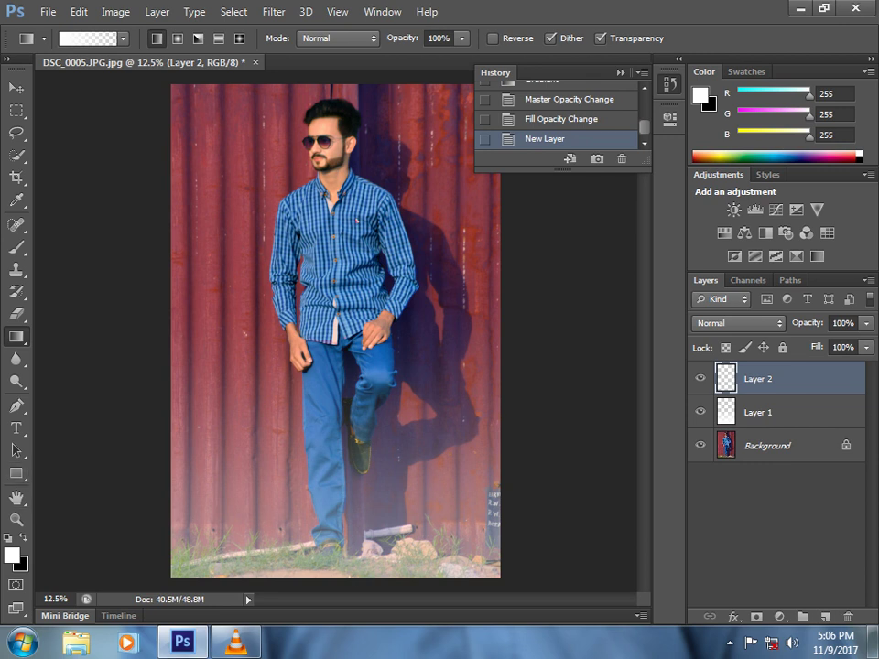
key("d")
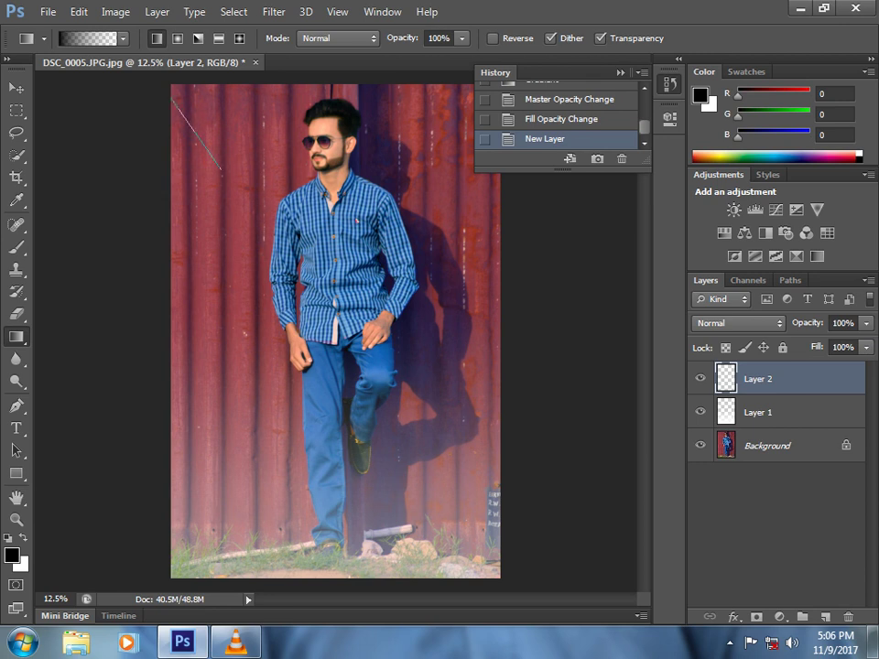
left_click_drag(171, 96, 243, 197)
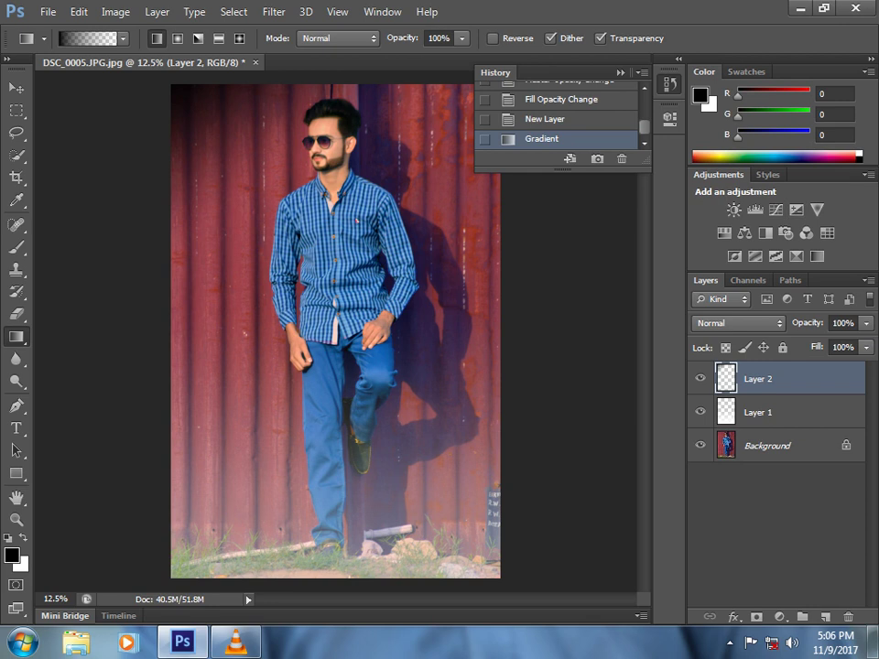
left_click(621, 73)
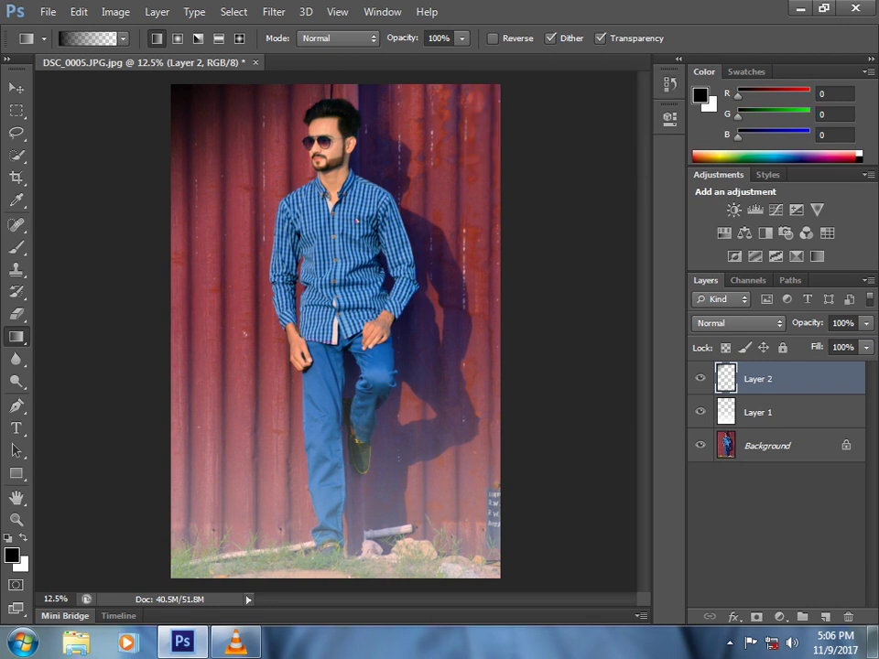
left_click_drag(500, 97, 427, 181)
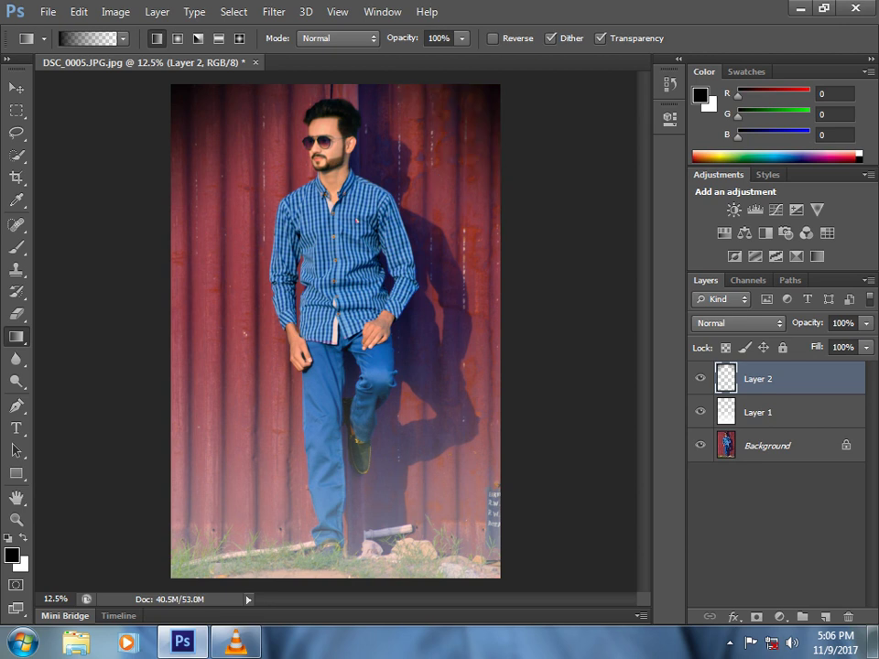
left_click(866, 347)
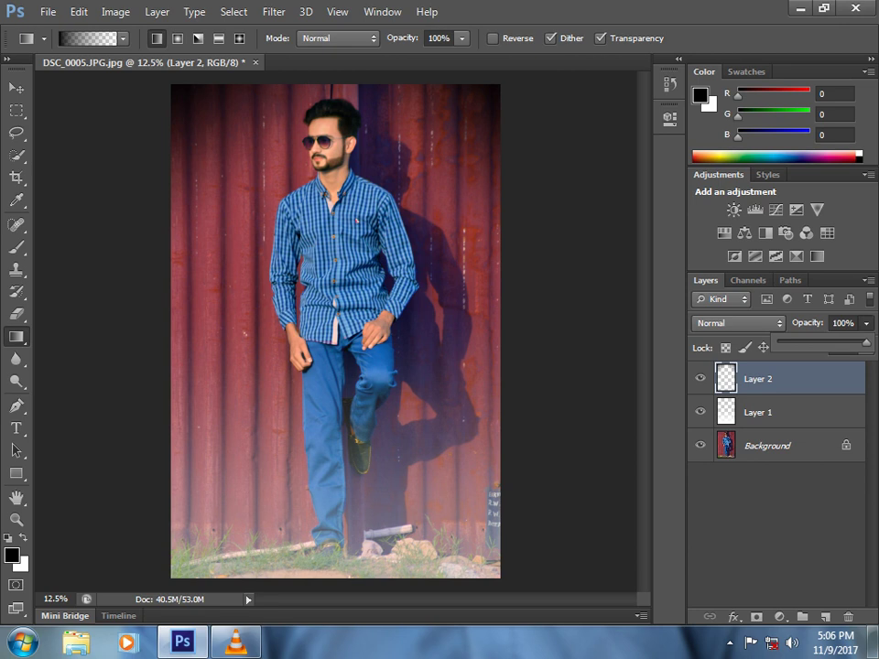
left_click_drag(867, 342, 846, 343)
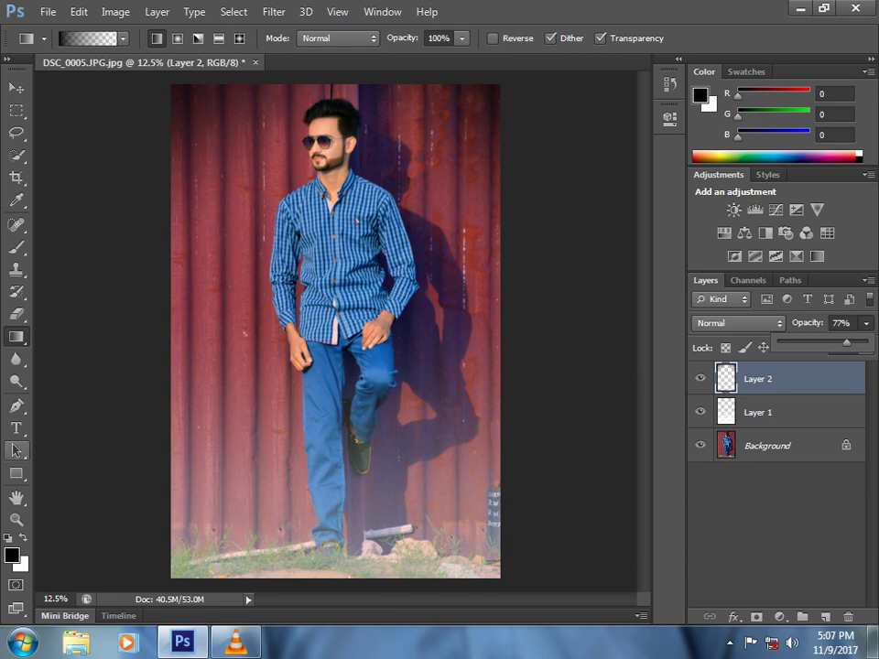
Step: Start a text line beside the man's lower leg in Stencil Std and set the text size to 60 pt
left_click(17, 428)
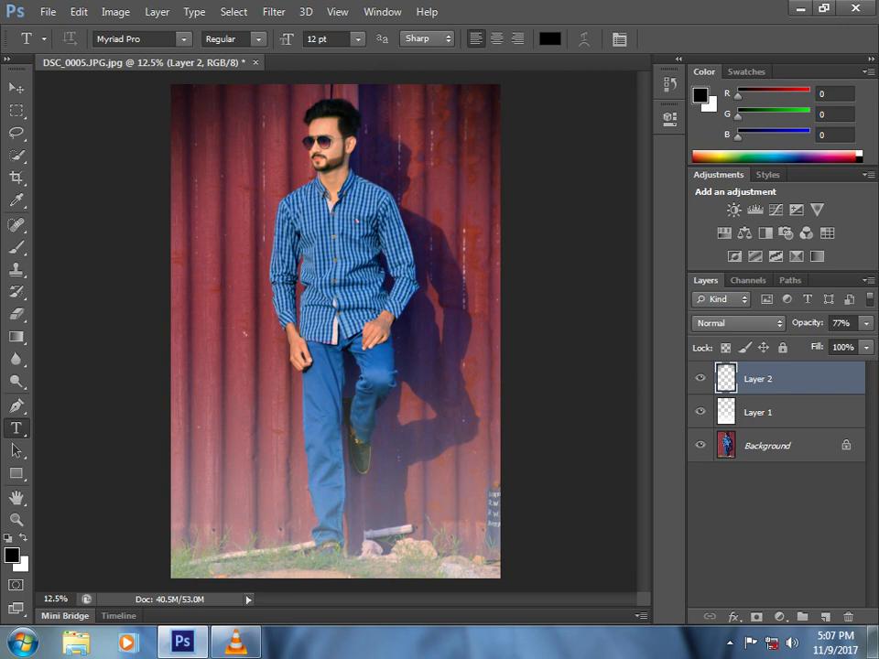
left_click(184, 39)
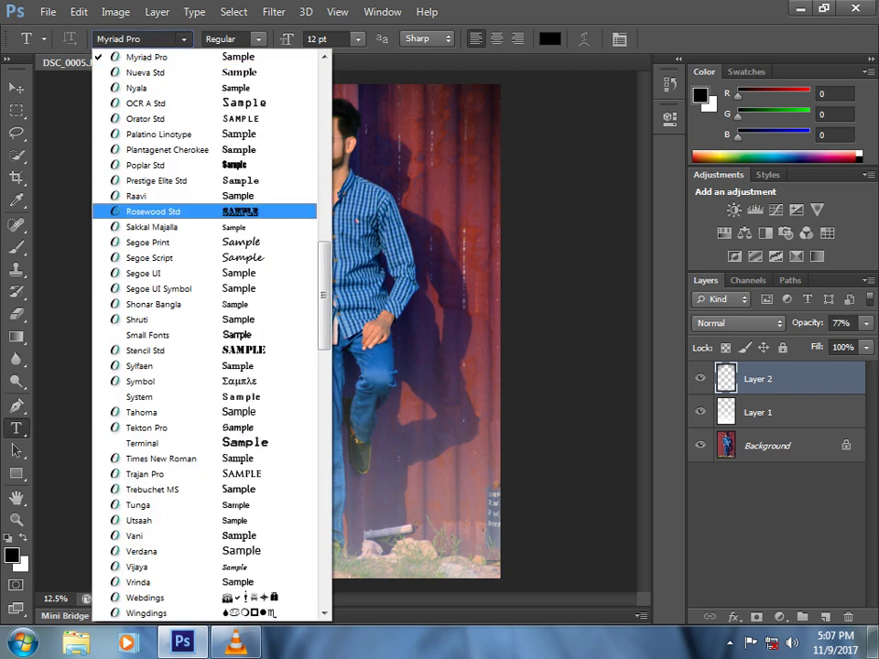
key("Down")
key("Down")
key("Down")
key("Down")
key("Down")
key("Down")
key("Down")
key("Down")
key("Down")
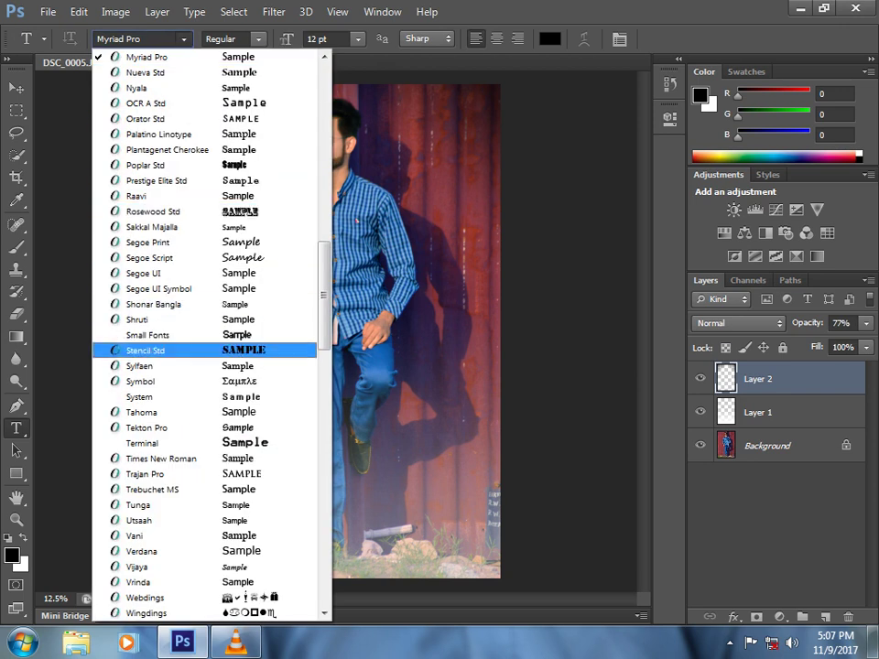
key("Return")
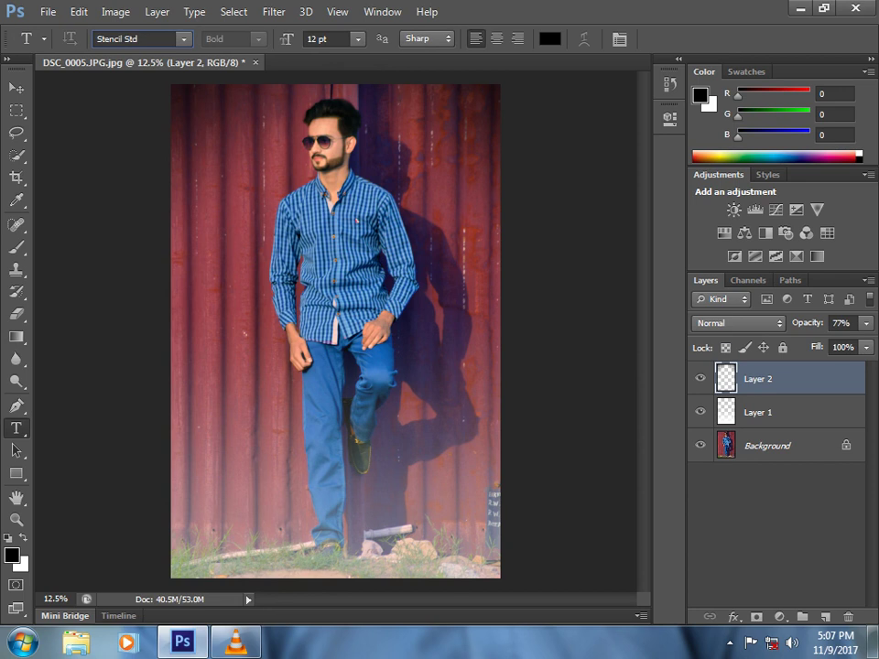
left_click(267, 501)
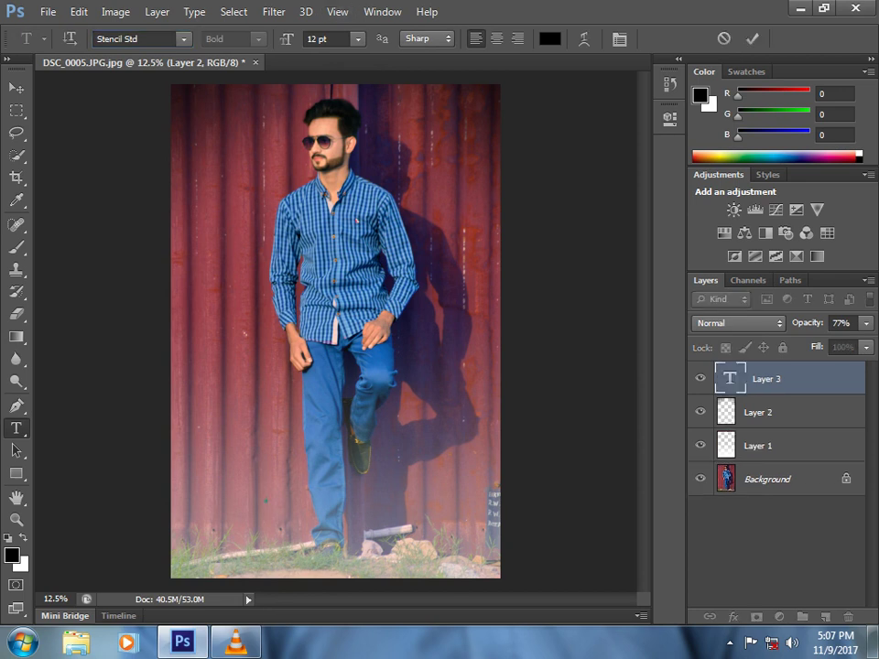
left_click(358, 39)
left_click(345, 312)
Step: Try the Wingdings and Trajan Pro fonts for the text line, testing with a single letter S
type("S")
key("BackSpace")
left_click(183, 38)
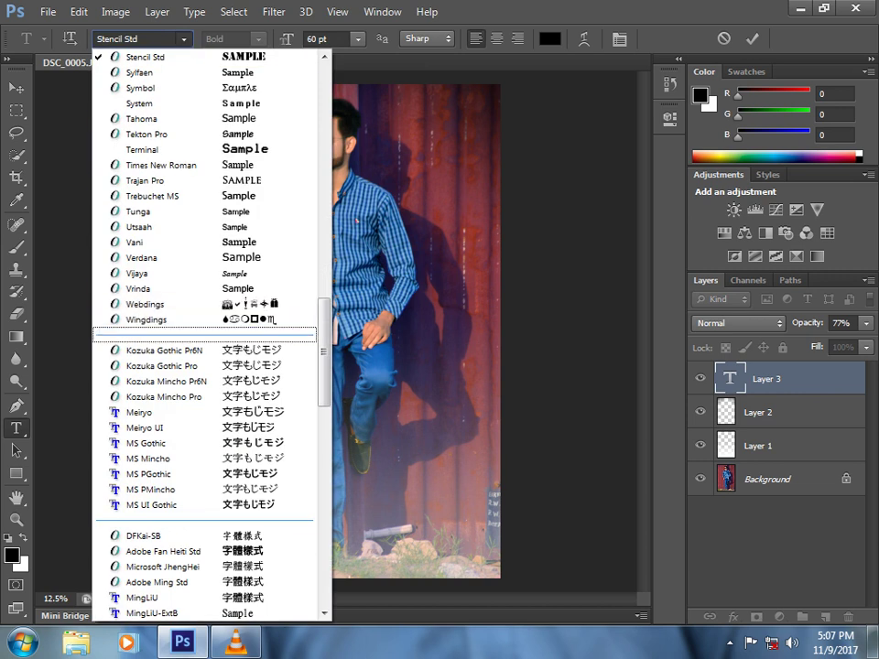
key("Up")
key("Return")
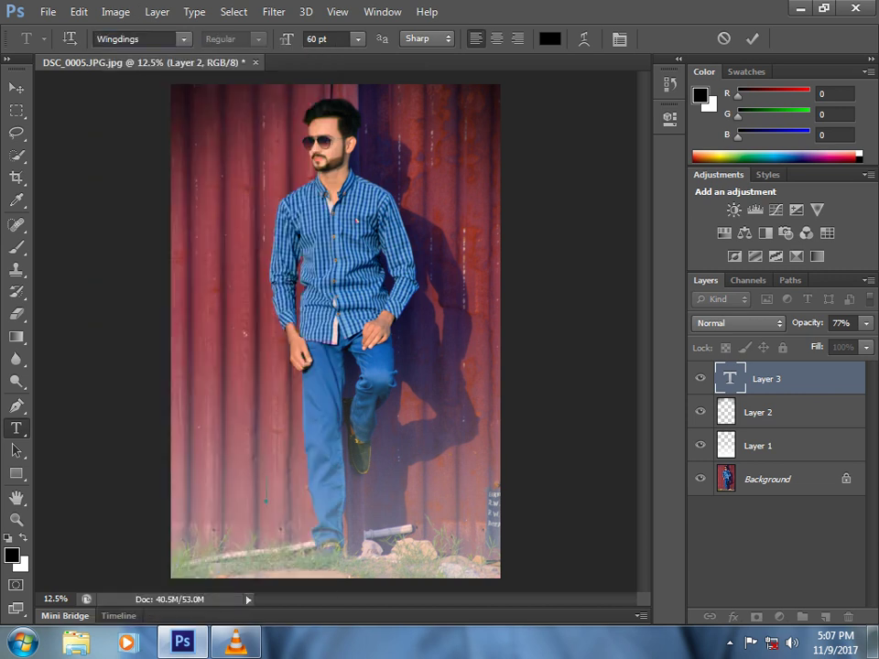
left_click(184, 39)
left_click(324, 275)
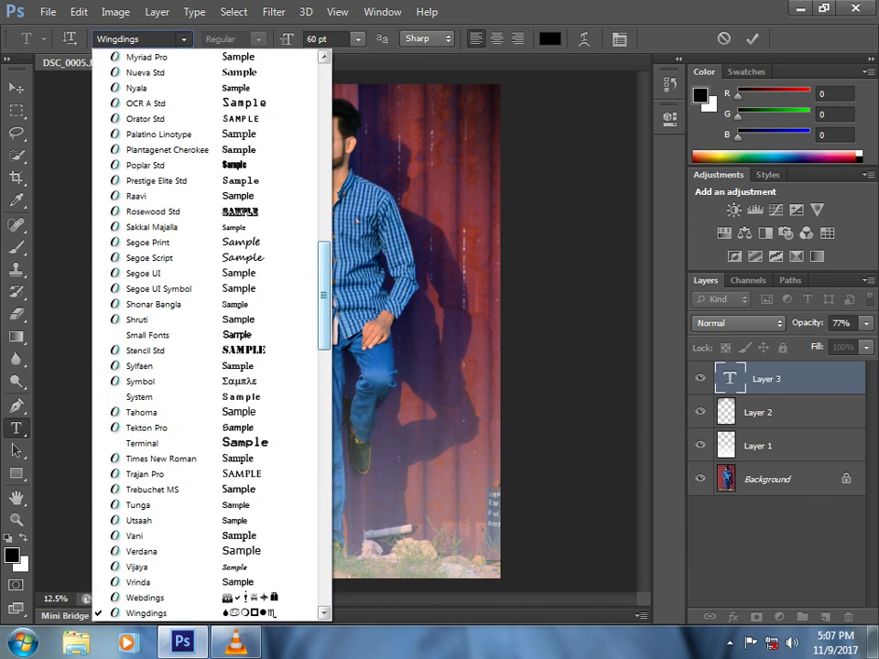
scroll(211, 330, "up", 3)
scroll(210, 330, "down", 1)
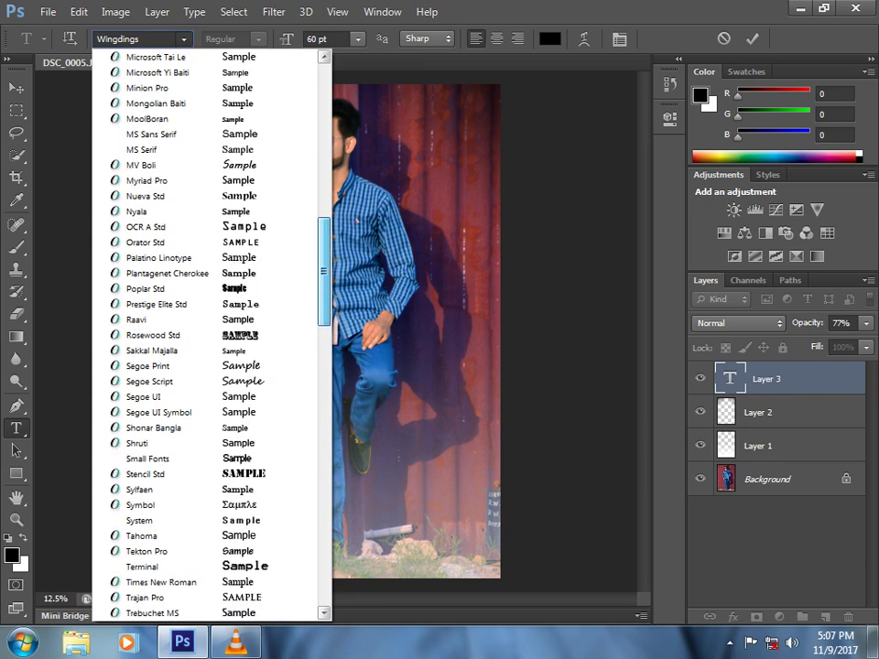
scroll(211, 335, "down", 3)
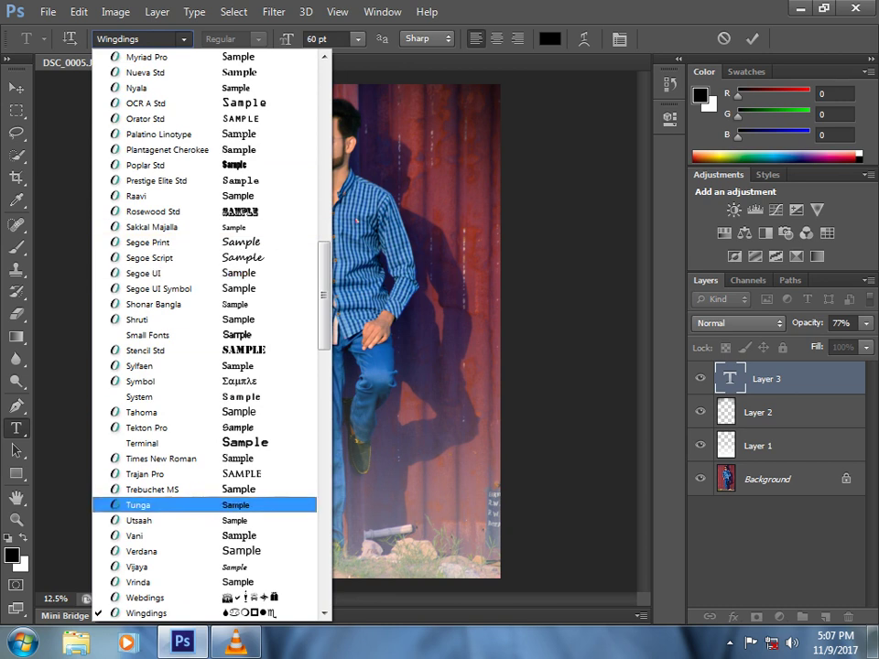
left_click(174, 475)
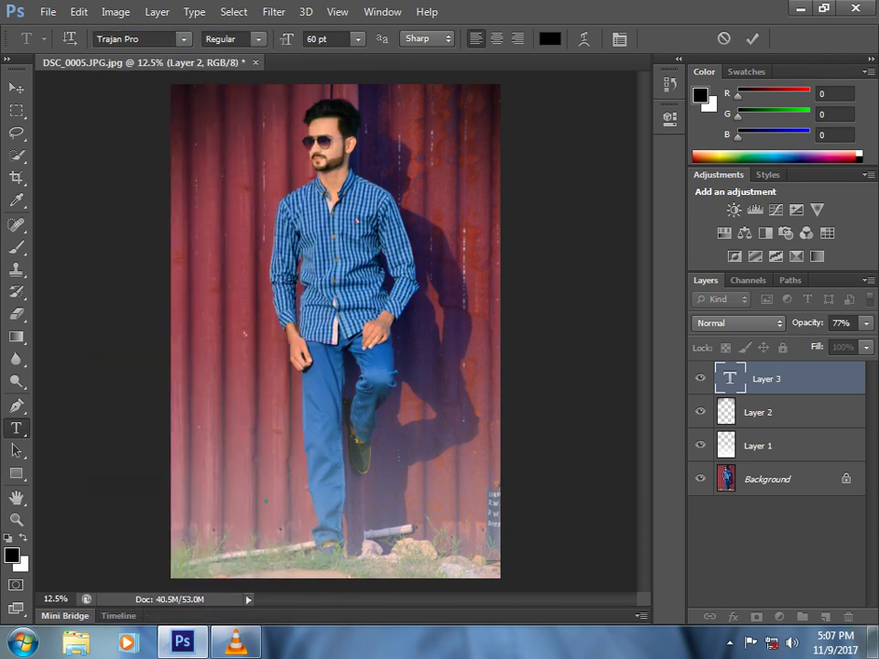
type("S")
key("BackSpace")
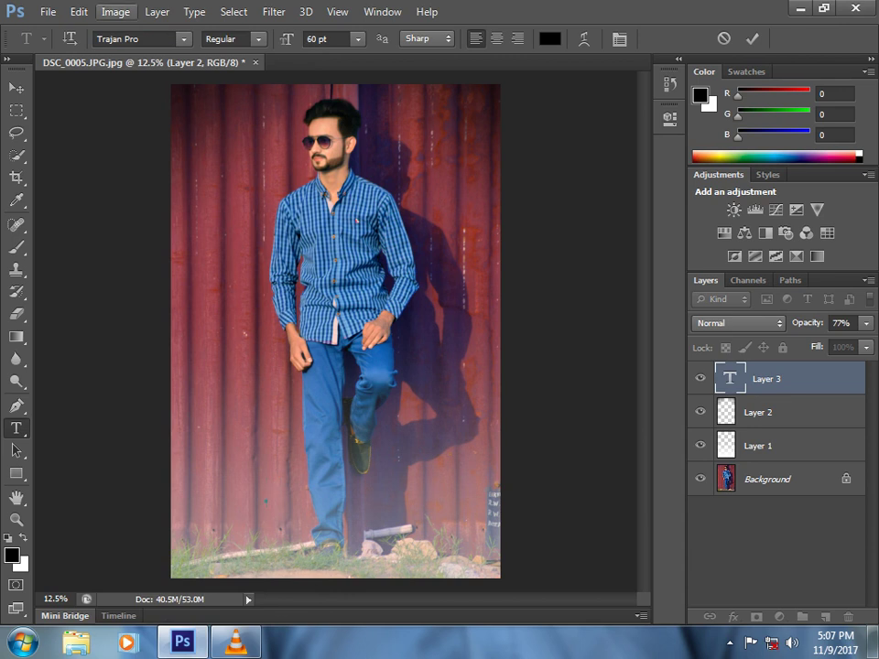
Step: Set the text font to Rosewood Std with white colour and enter the word STYLE
left_click(184, 39)
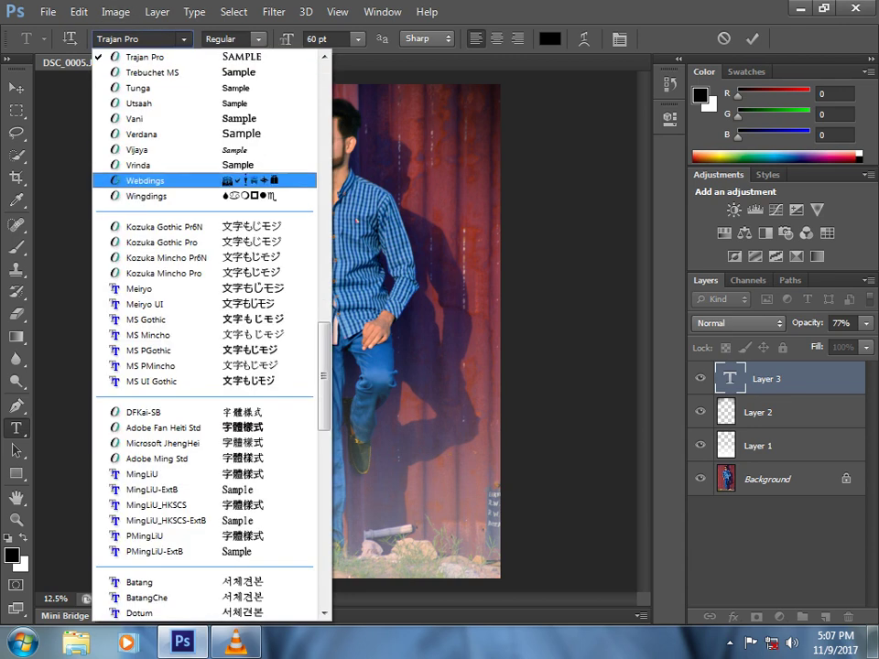
scroll(165, 257, "up", 10)
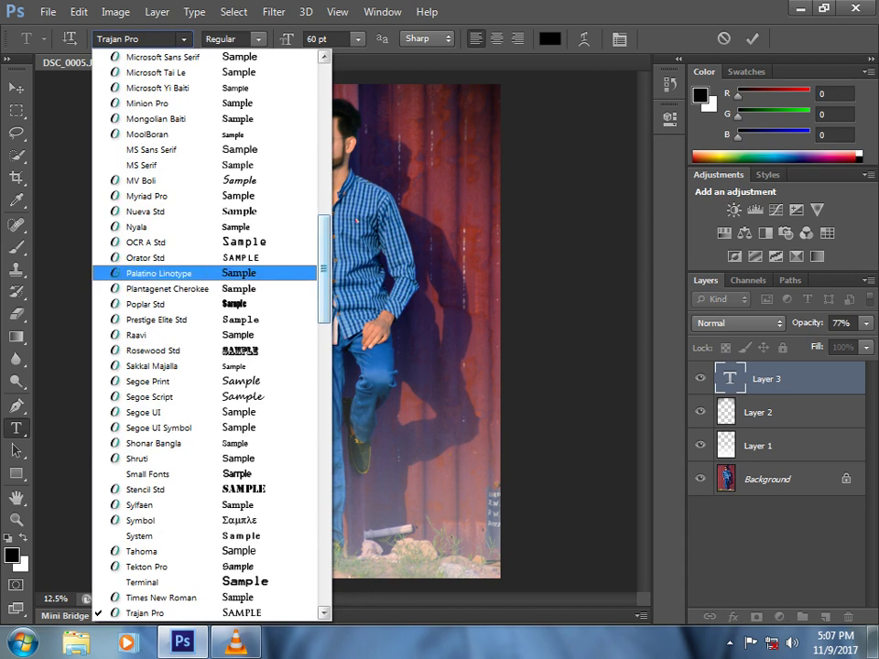
left_click(156, 350)
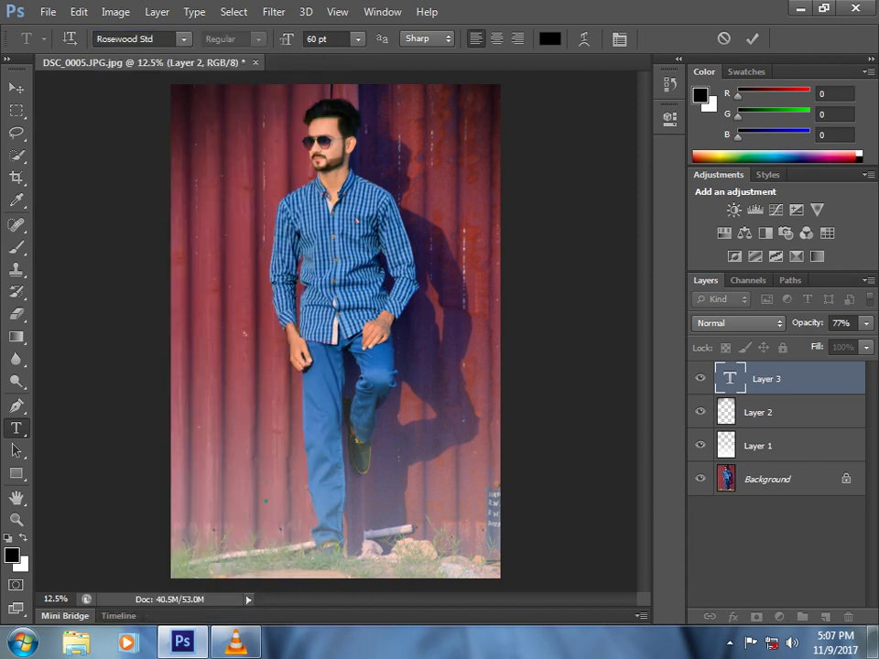
key("x")
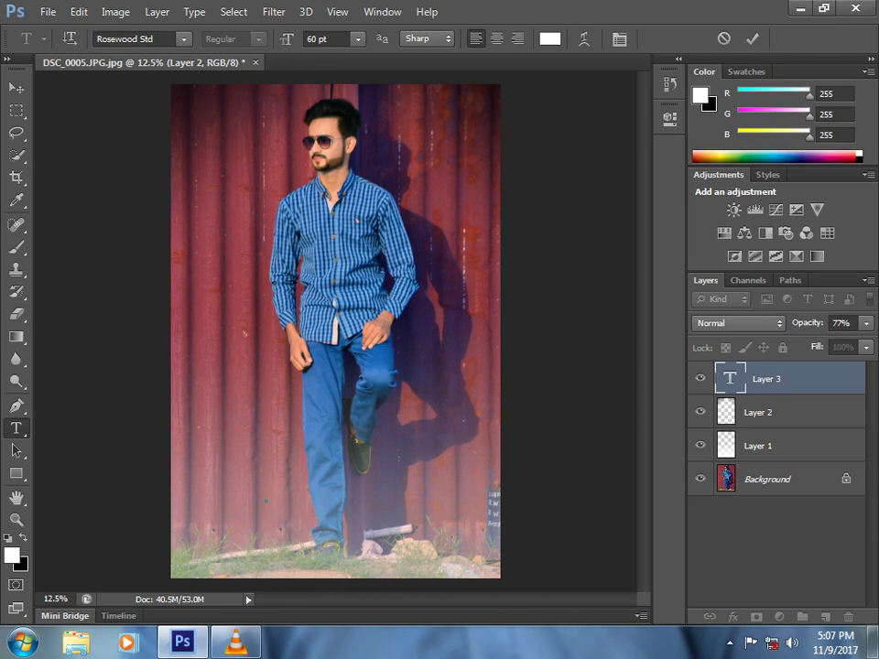
type("STYE")
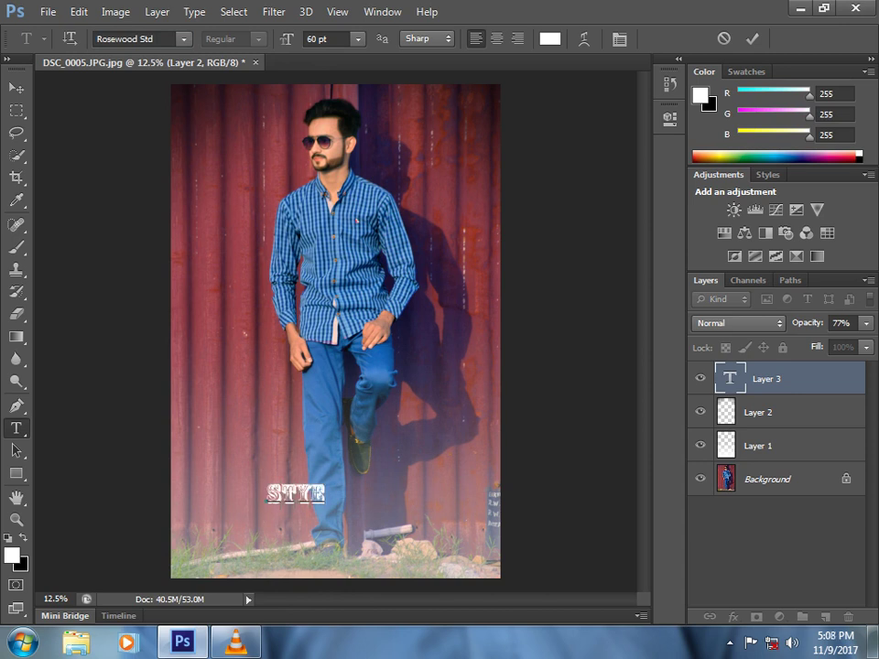
key("BackSpace")
type("LE")
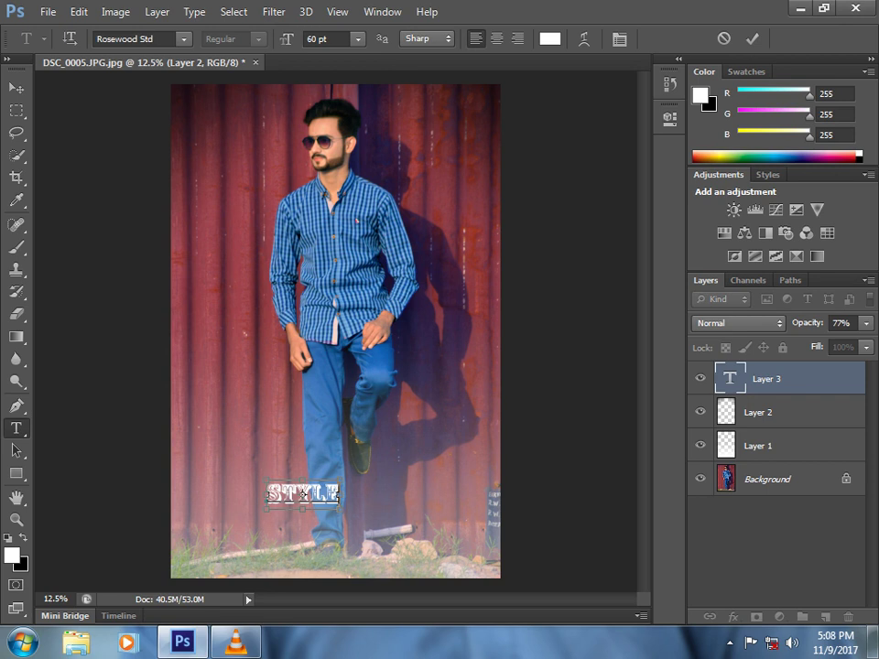
Step: Stretch and slant the STYLE text to about 72.84 pt and position it across the man's ankles, just above the grass
left_click_drag(340, 486, 477, 477)
left_click_drag(366, 490, 381, 461)
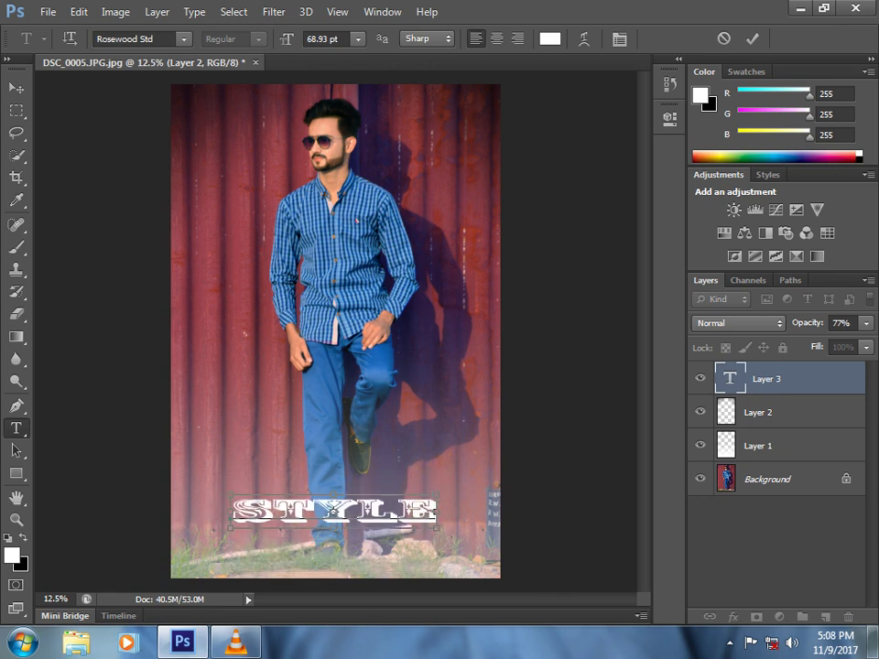
mouse_move(333, 528)
left_mouse_down()
mouse_move(320, 528)
mouse_move(331, 506)
left_mouse_up()
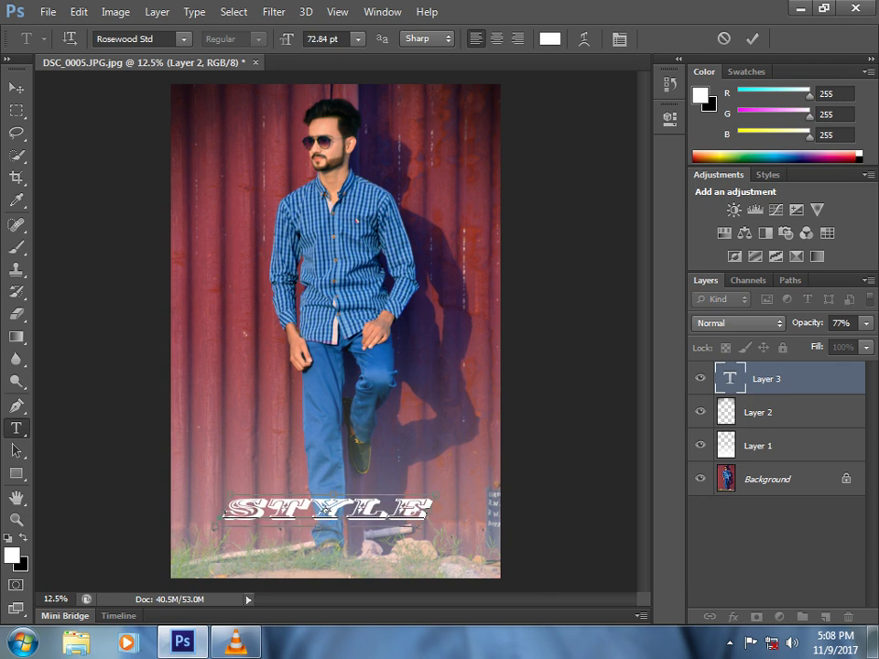
left_click_drag(376, 510, 396, 513)
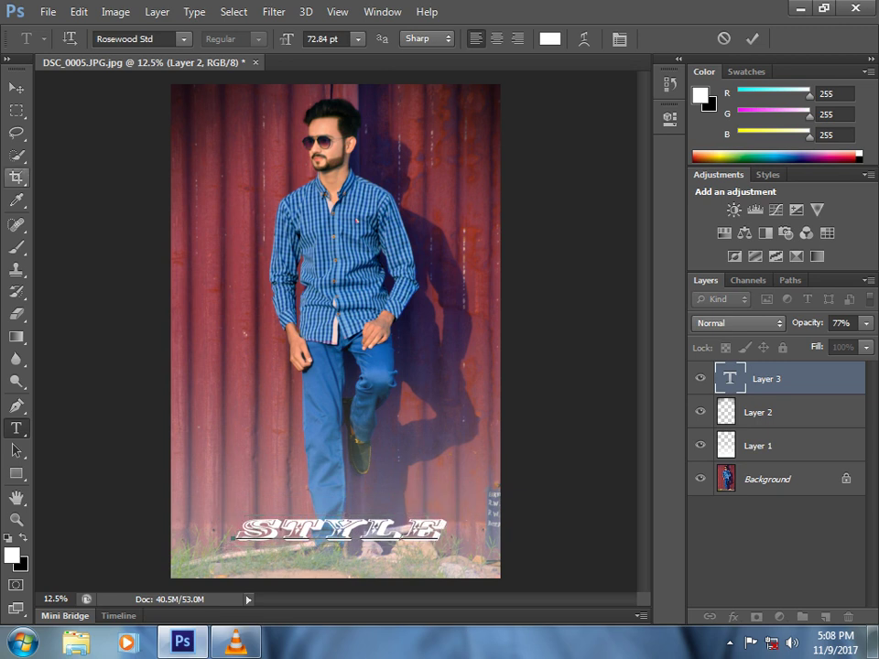
left_click(17, 176)
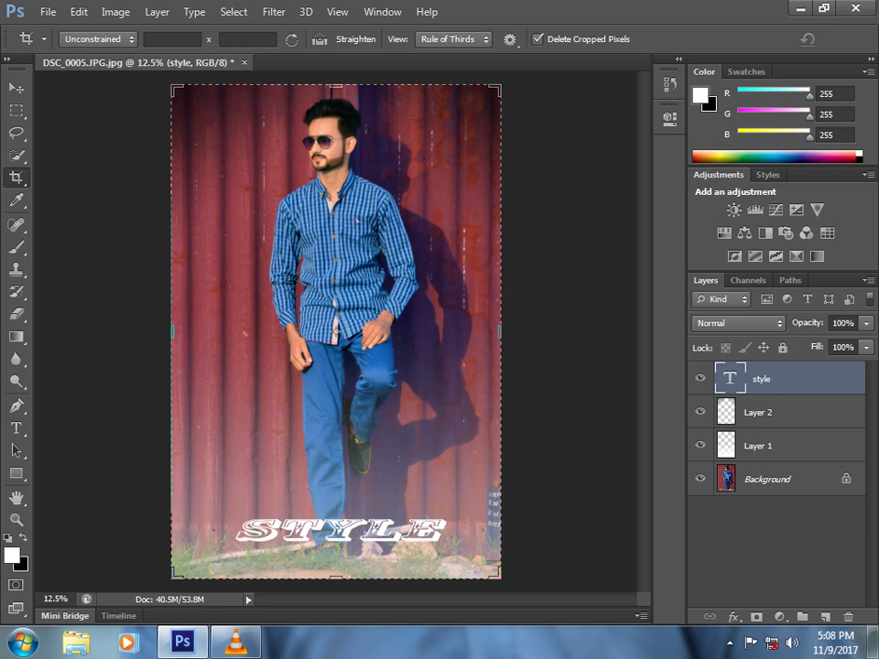
Step: Extend the crop boundary slightly beyond the photo's top and left edges to add a thin black border strip
scroll(336, 330, "up", 3)
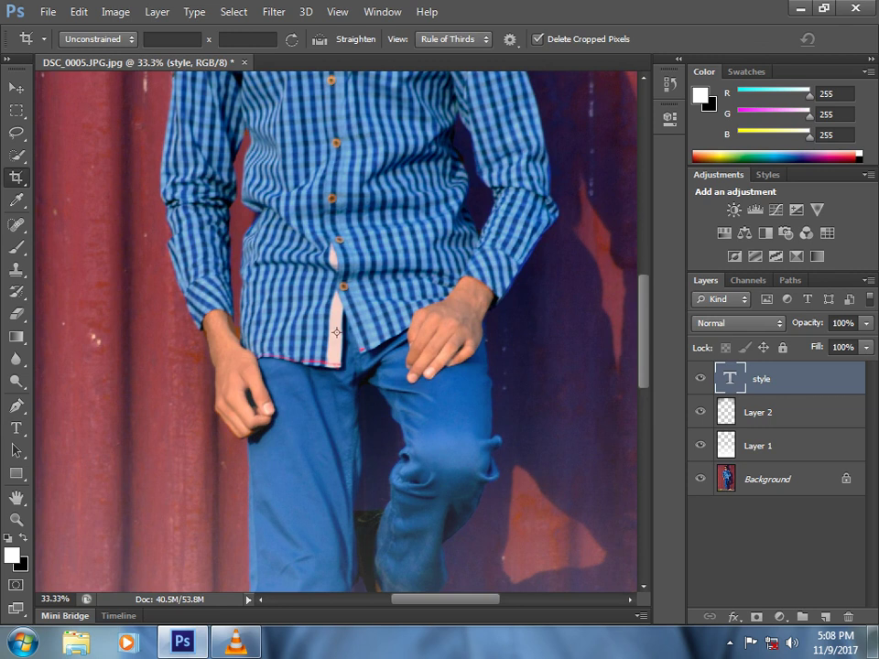
left_click_drag(332, 96, 396, 563)
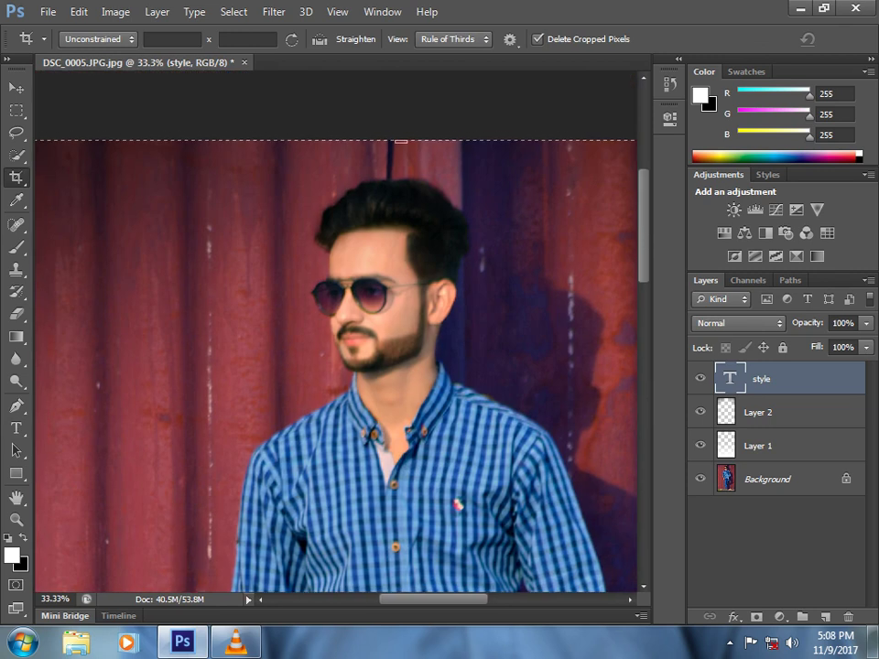
left_click_drag(400, 140, 400, 138)
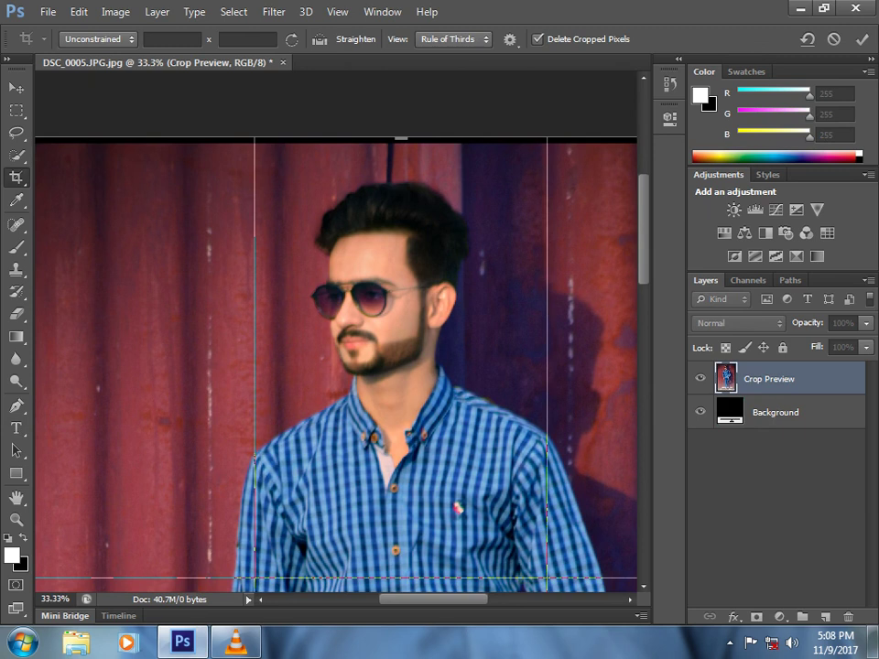
left_click_drag(274, 293, 492, 345)
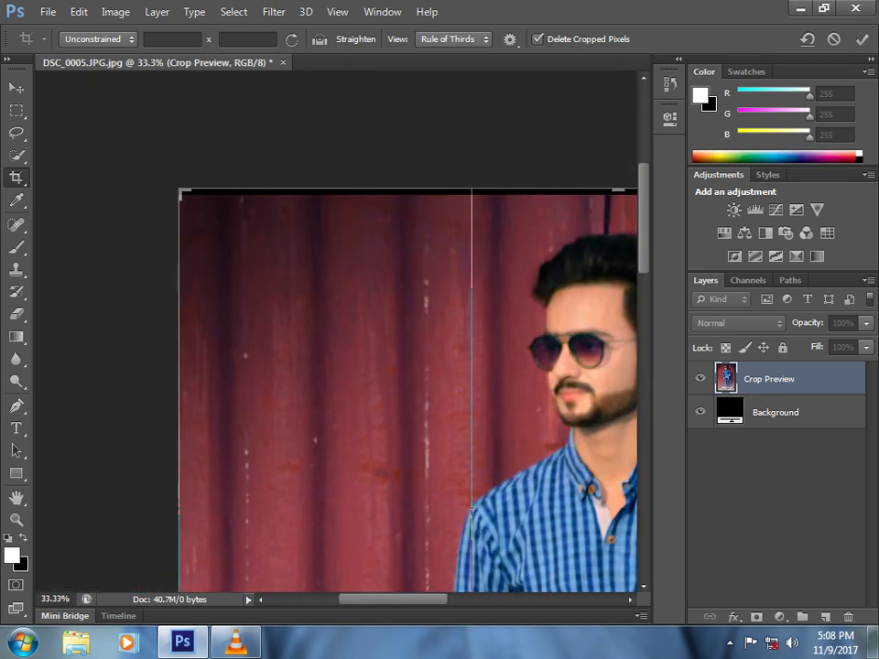
left_click_drag(179, 193, 175, 193)
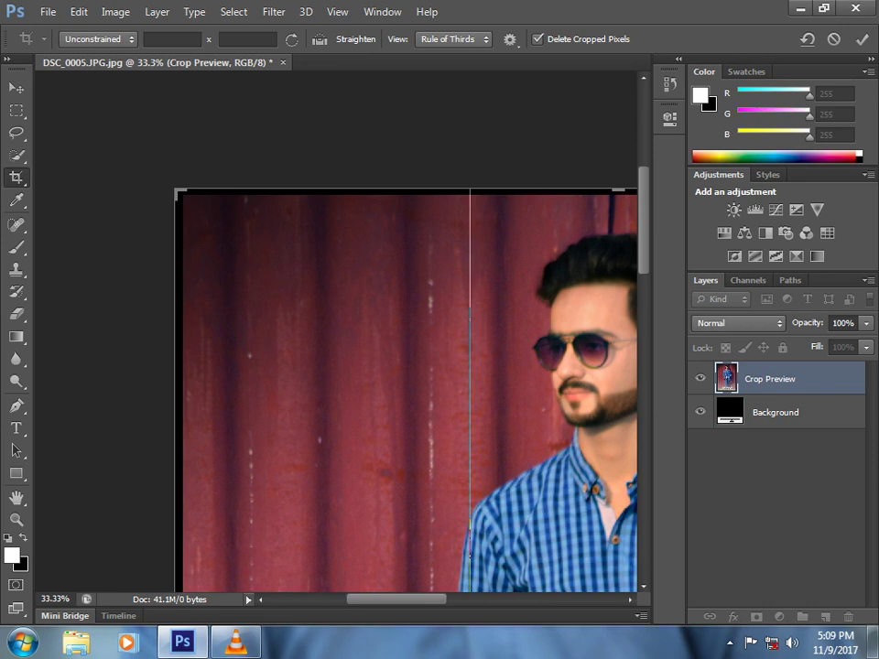
mouse_move(177, 220)
left_mouse_down()
mouse_move(186, 220)
mouse_move(178, 219)
left_mouse_up()
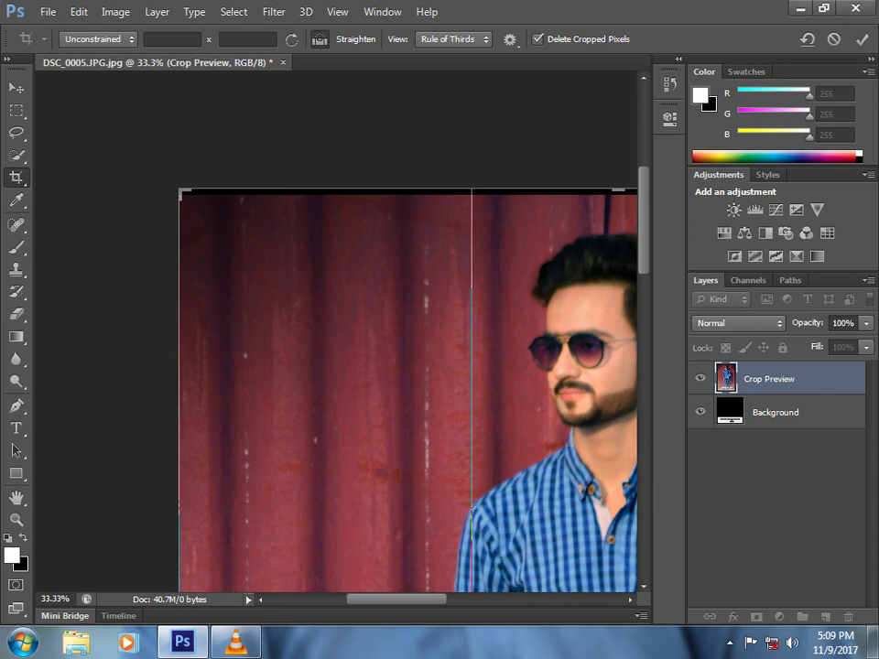
key("ctrl+plus")
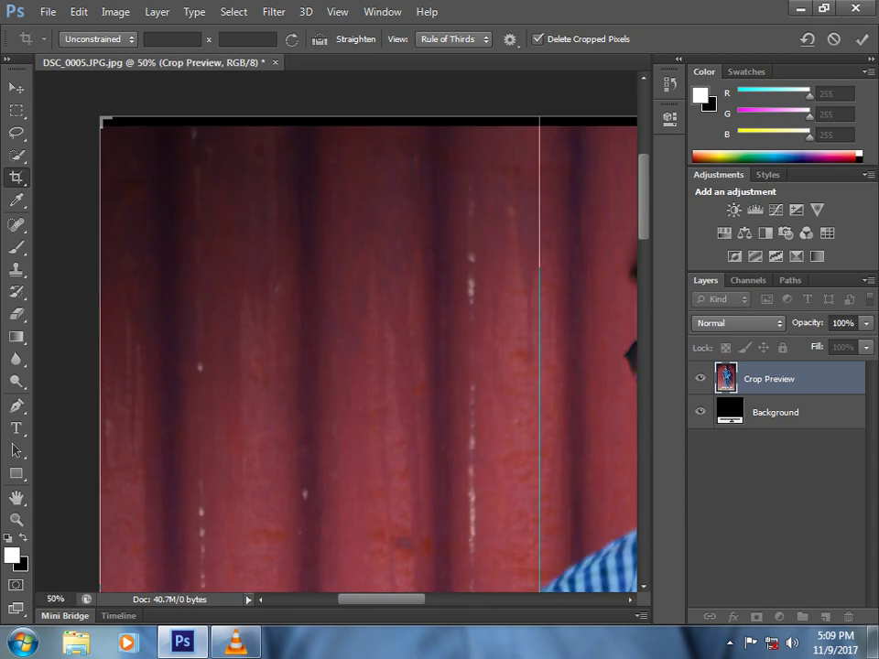
mouse_move(100, 233)
left_mouse_down()
mouse_move(80, 231)
mouse_move(98, 235)
left_mouse_up()
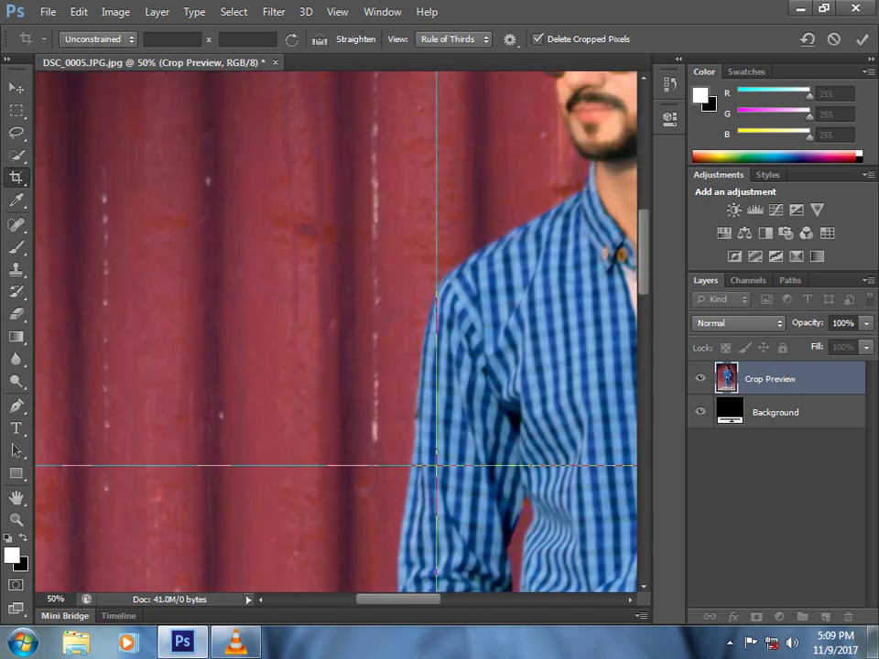
Step: Extend the crop boundary past the photo's bottom edge to add a matching thin black strip
left_click_drag(229, 540, 452, 128)
left_click_drag(393, 577, 282, 97)
left_click_drag(357, 559, 323, 116)
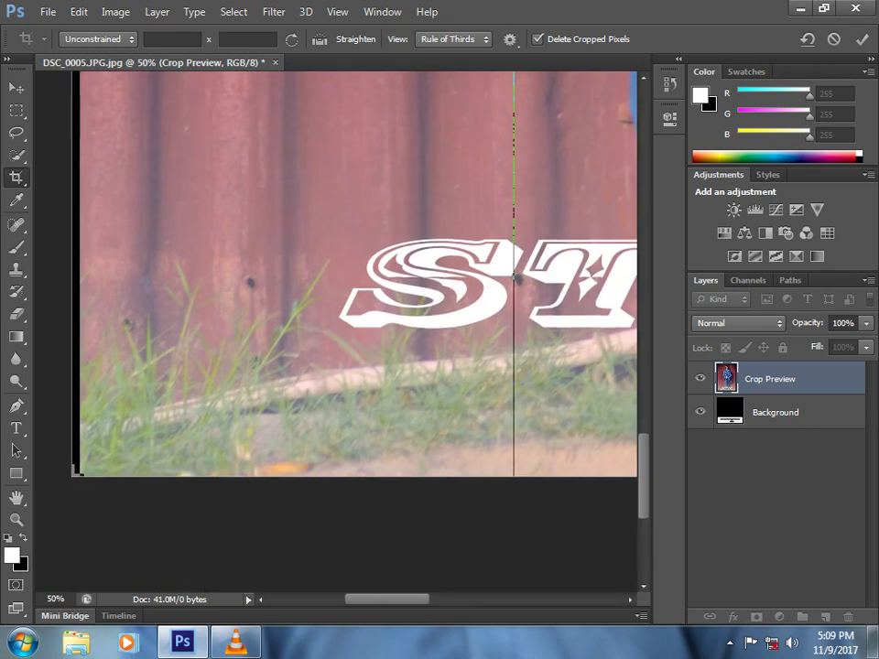
mouse_move(107, 475)
left_mouse_down()
mouse_move(85, 474)
mouse_move(112, 477)
left_mouse_up()
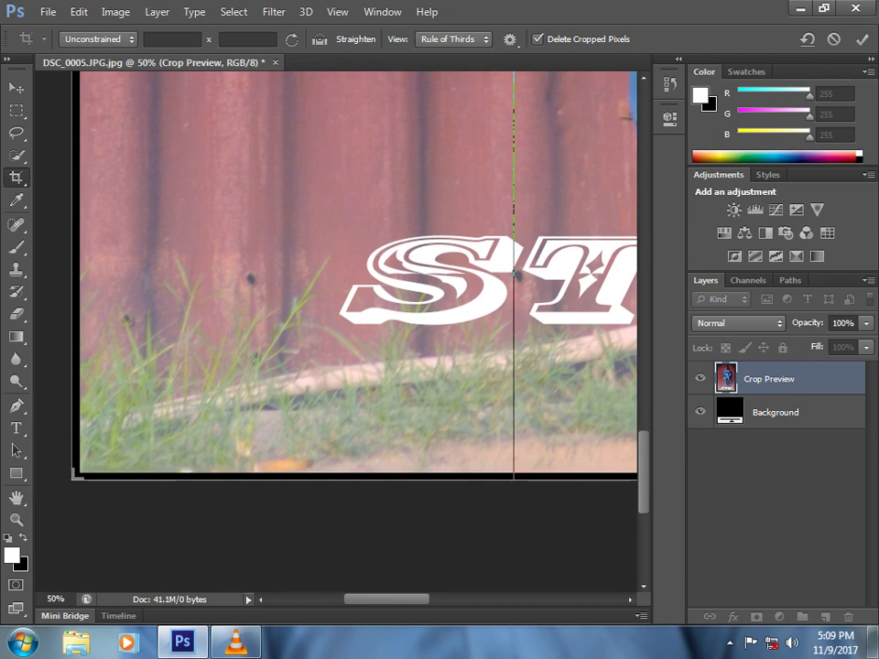
Step: Extend the crop boundary past the photo's right edge and apply the crop to complete the thin black frame
left_click_drag(531, 366, 149, 339)
left_click_drag(549, 220, 304, 279)
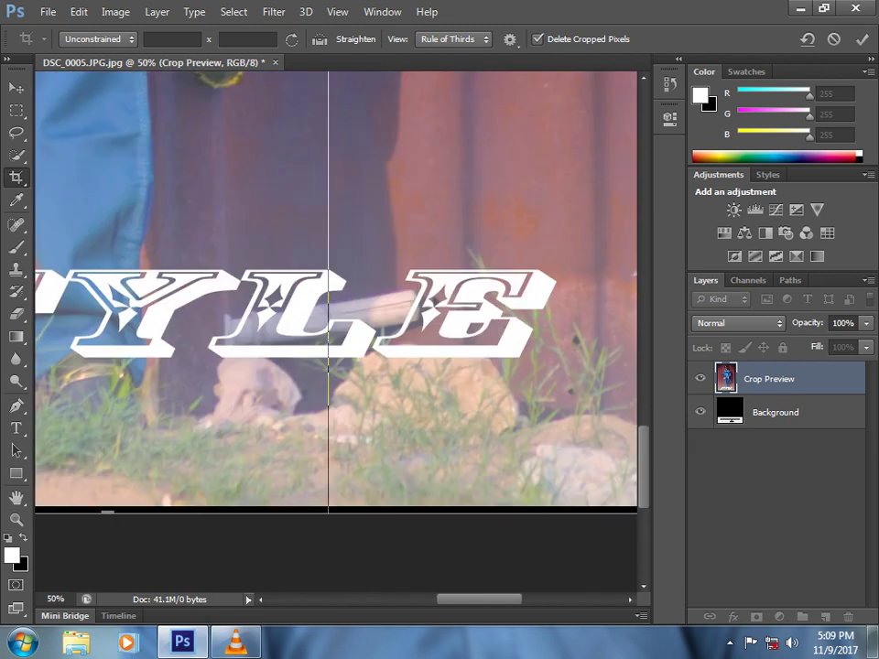
left_click_drag(635, 277, 331, 319)
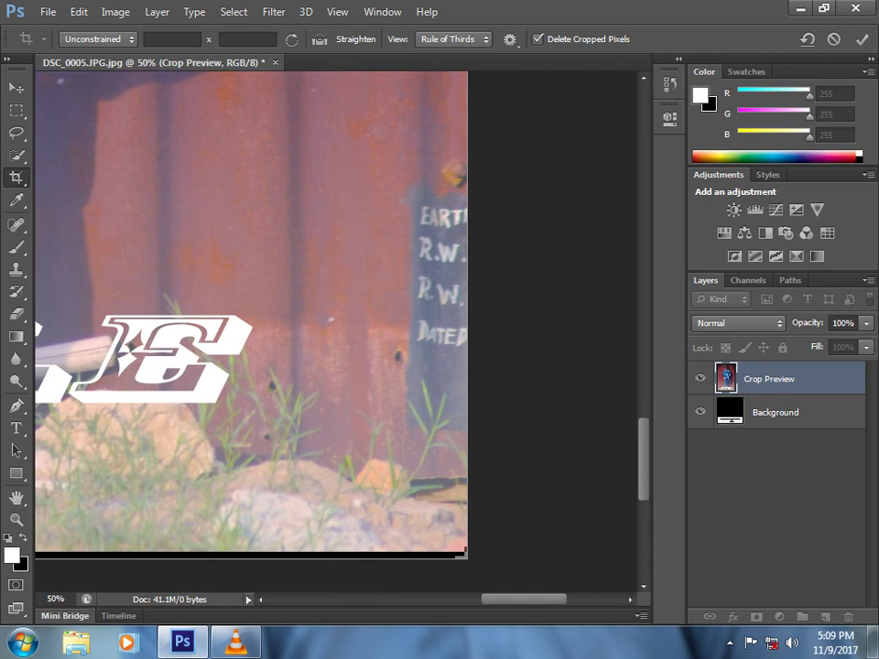
left_click_drag(467, 458, 472, 523)
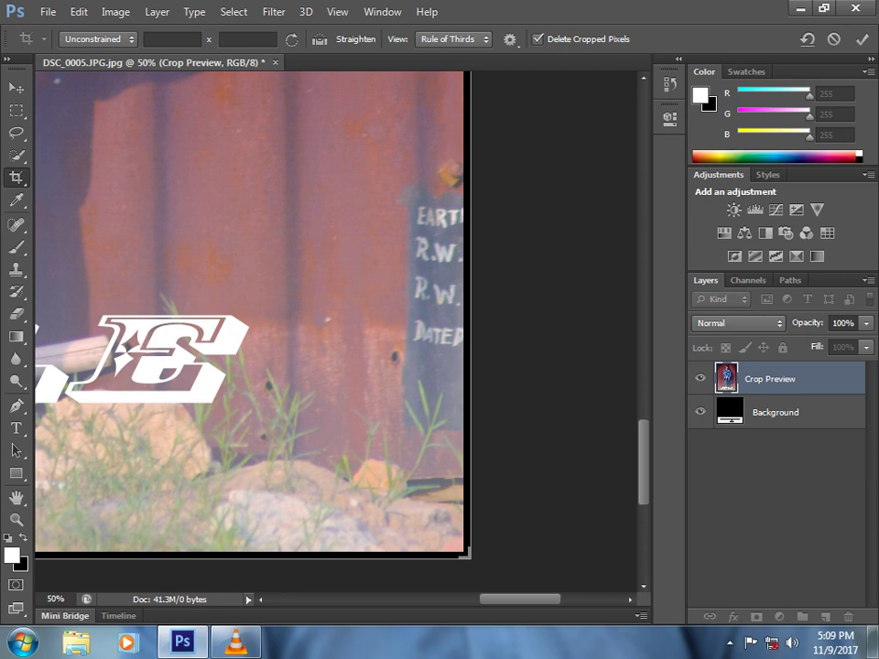
key("Return")
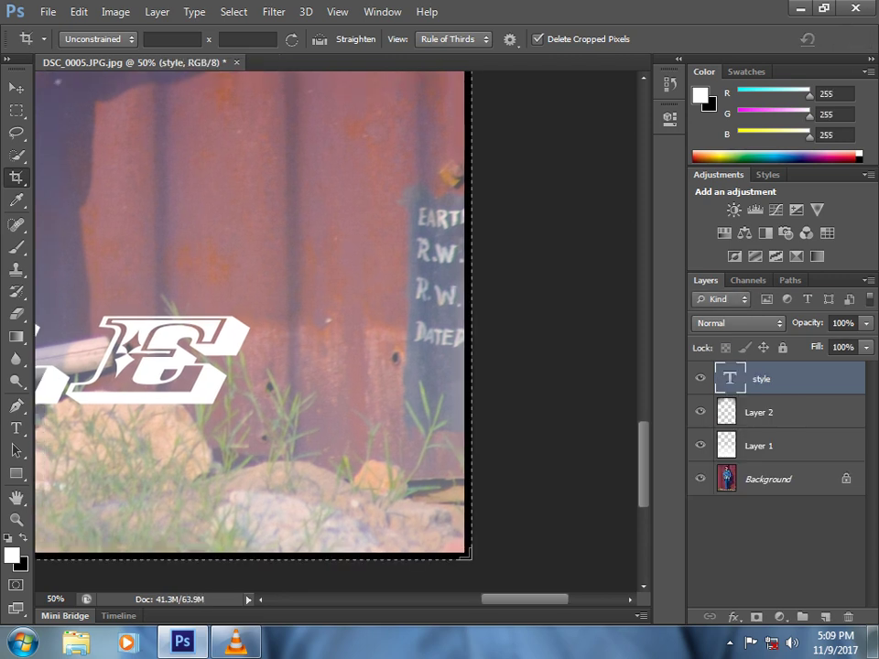
key("ctrl+minus")
key("ctrl+minus")
key("ctrl+minus")
key("ctrl+minus")
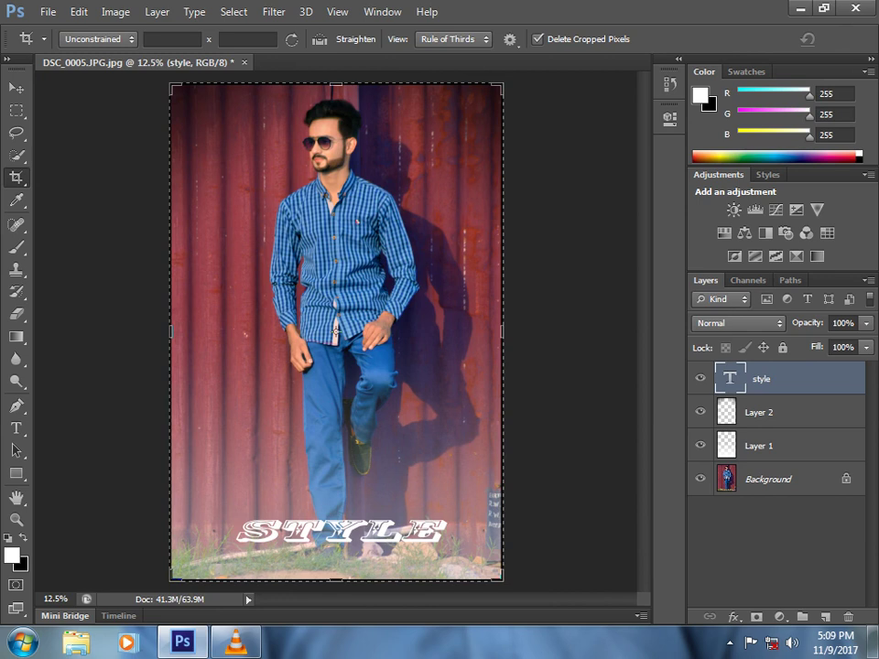
Step: Switch the background colour to white and extend the crop boundary slightly beyond the black frame's top and left edges
key("ctrl+plus")
key("ctrl+plus")
key("ctrl+plus")
key("ctrl+plus")
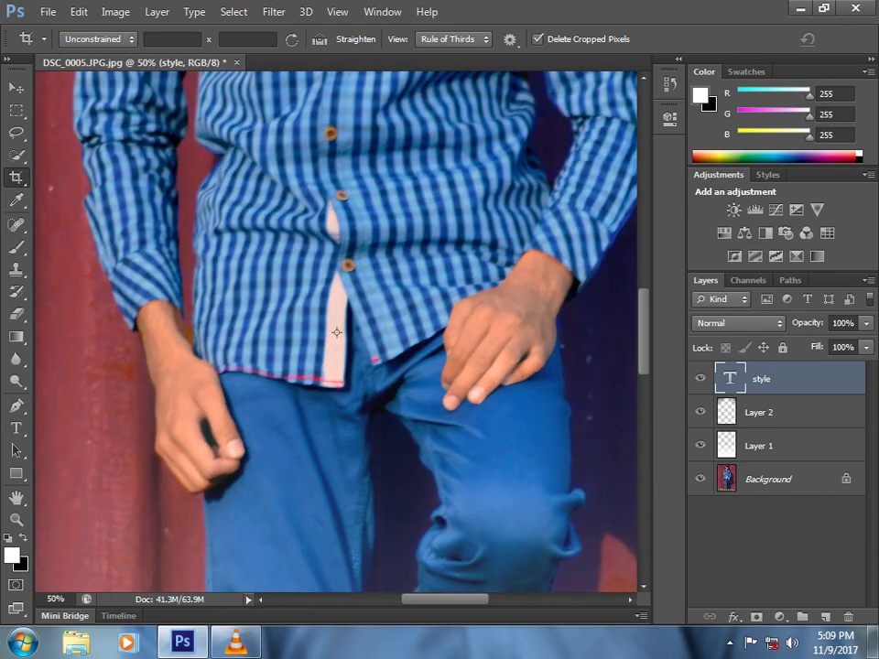
scroll(337, 332, "up", 3)
scroll(337, 333, "up", 5)
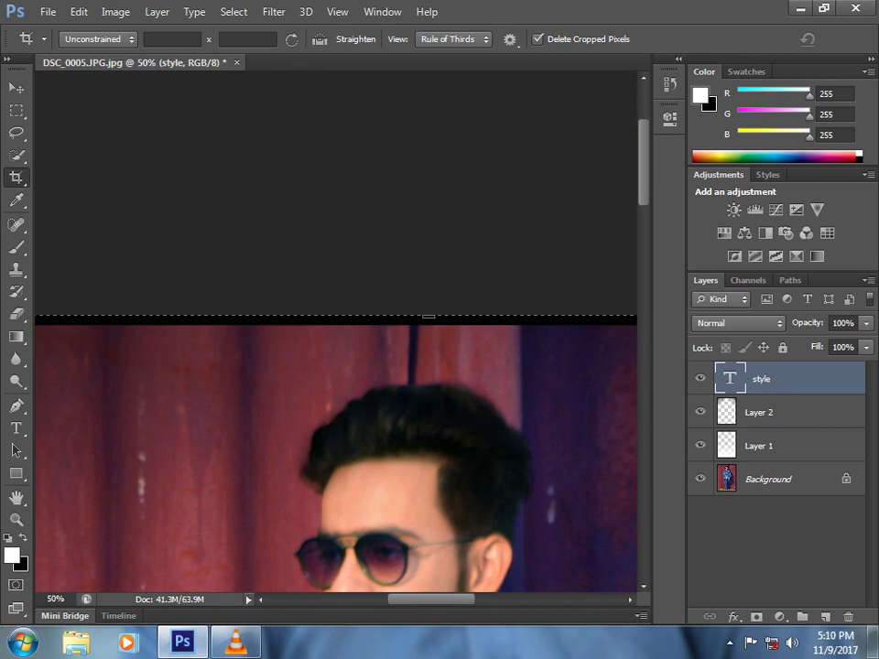
key("x")
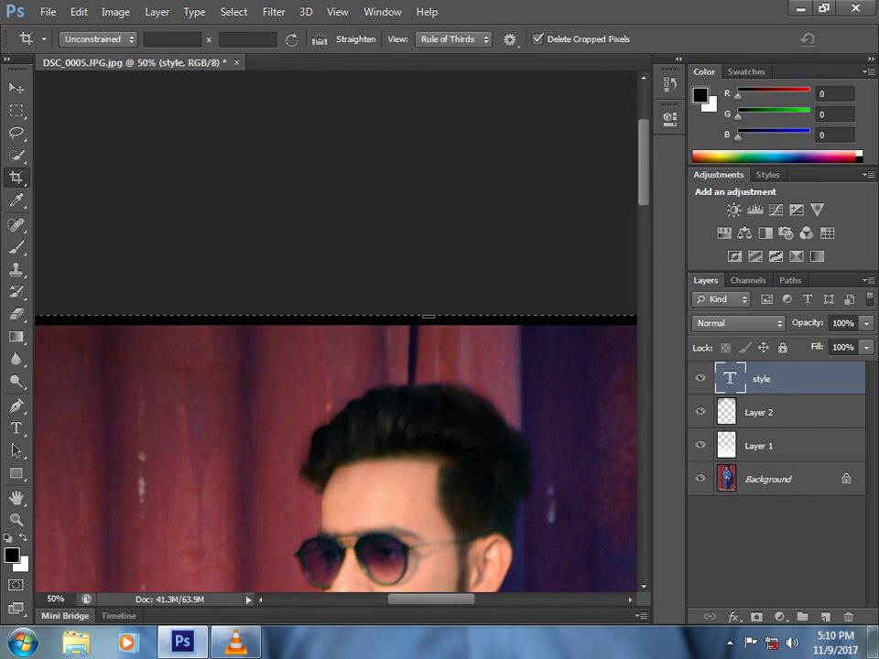
left_click_drag(429, 317, 428, 314)
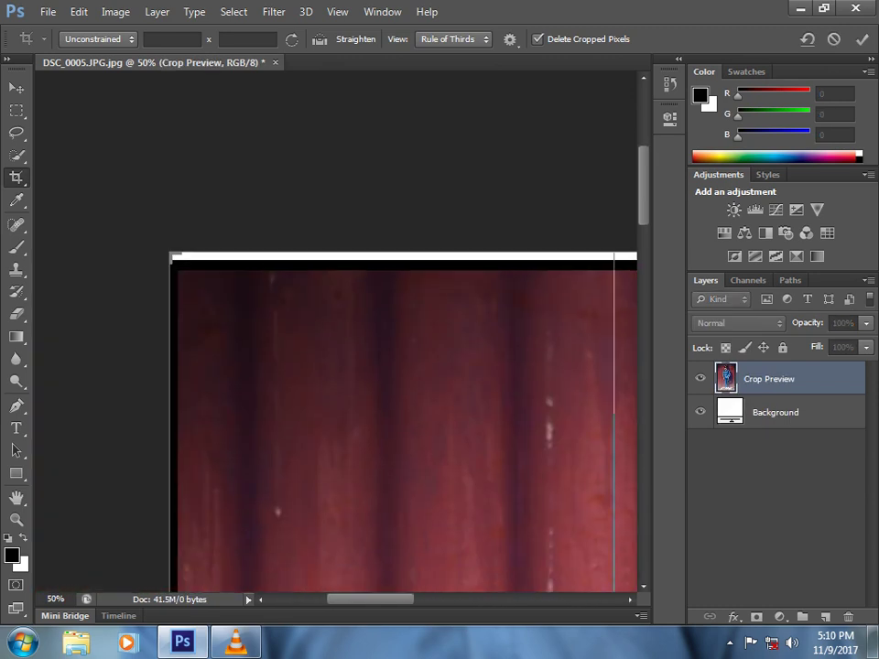
left_click_drag(171, 361, 165, 362)
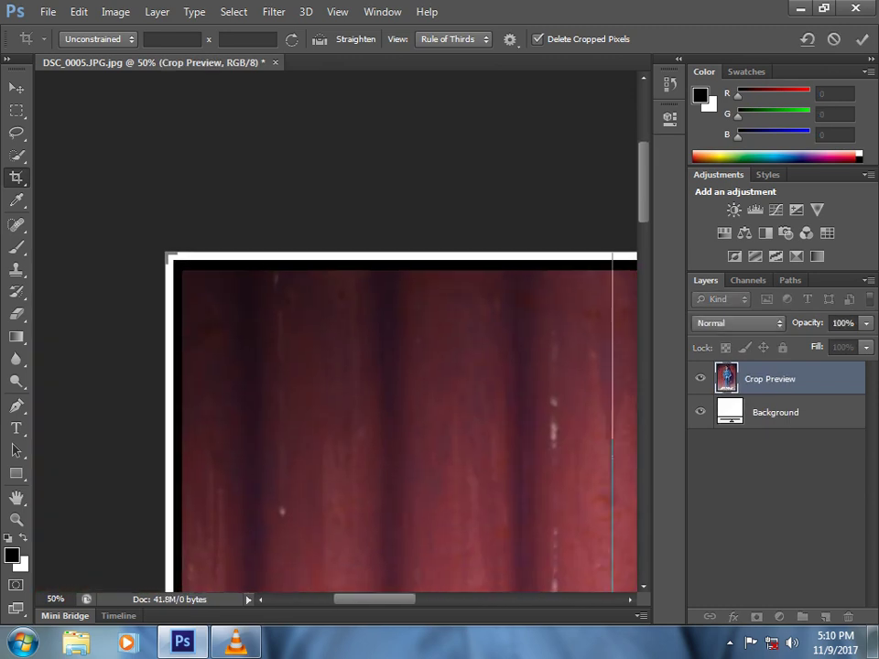
Step: Extend the crop boundary below the black frame's bottom edge to add a thin white strip
left_click_drag(394, 512, 364, 176)
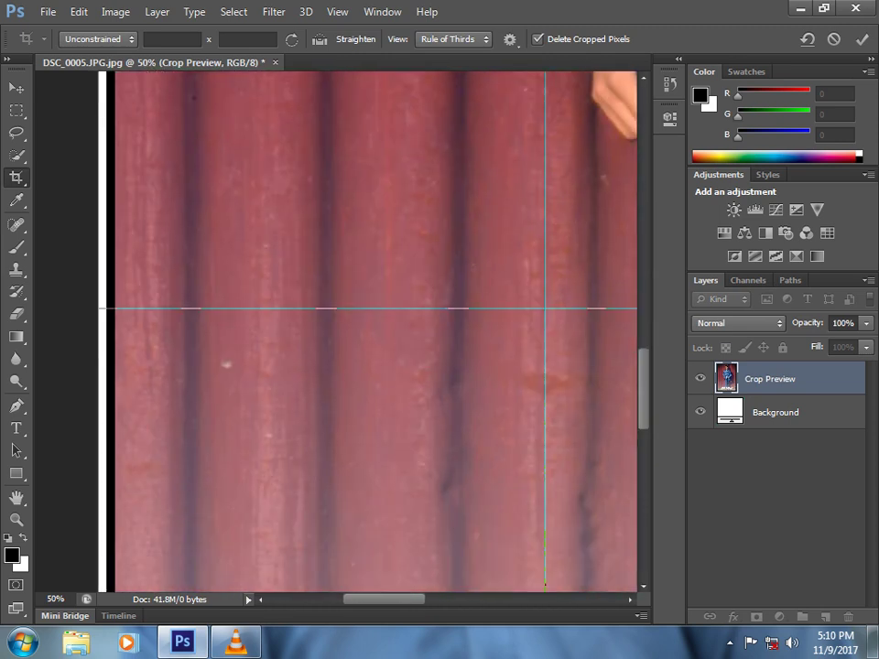
left_click_drag(394, 458, 382, 229)
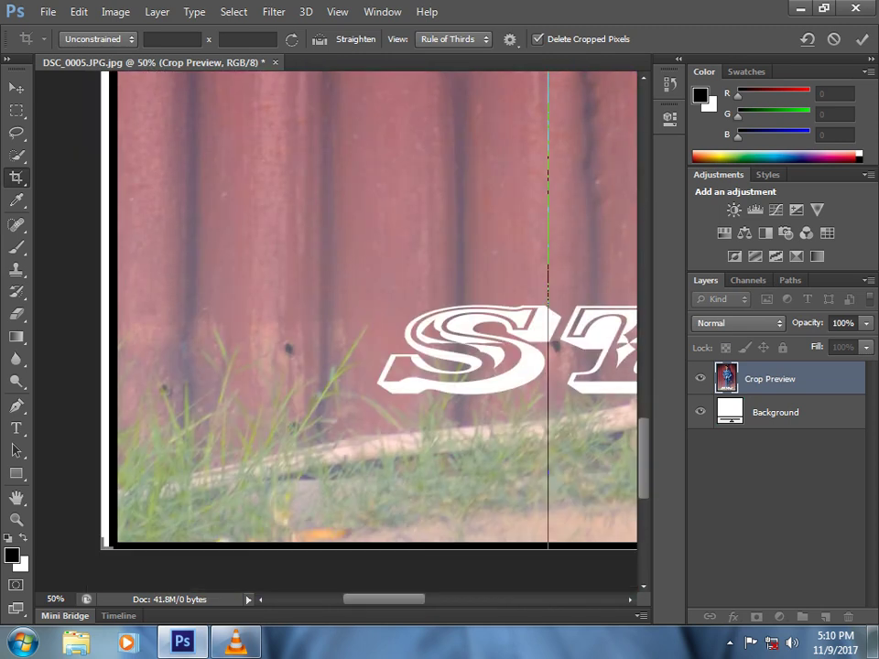
left_click_drag(131, 549, 145, 553)
Step: Extend the crop boundary past the black frame's right edge, apply the crop to complete the white outer border, and leave the Crop tool
left_click_drag(549, 384, 251, 333)
left_click_drag(550, 348, 198, 375)
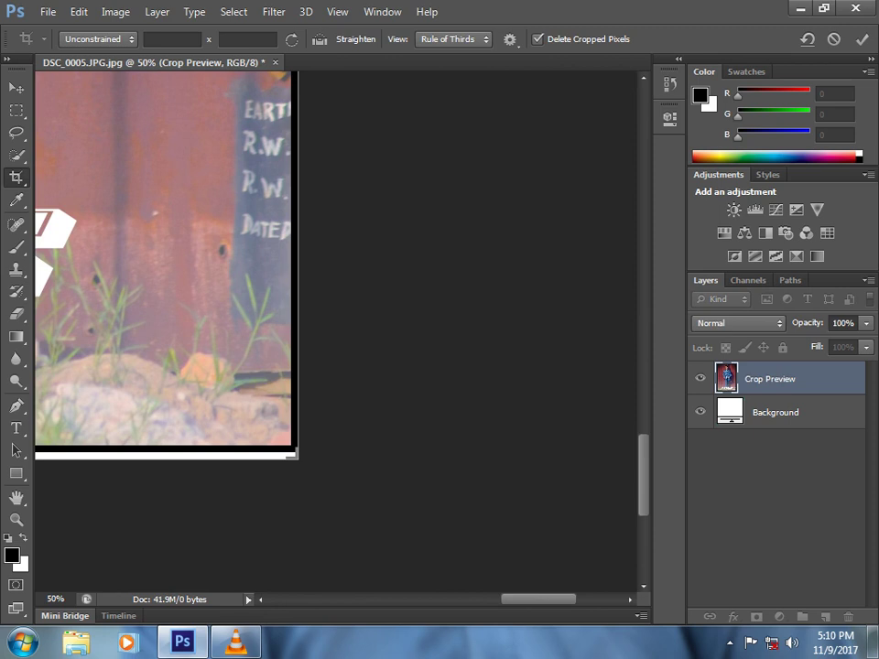
left_click_drag(295, 362, 304, 403)
left_click_drag(307, 216, 416, 490)
left_click_drag(352, 146, 405, 520)
left_click_drag(352, 174, 445, 468)
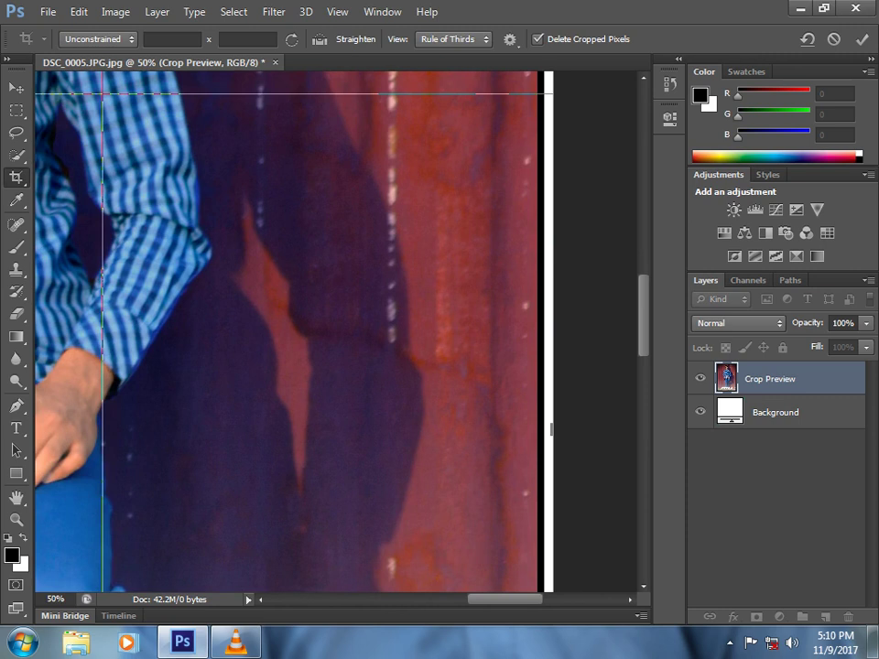
left_click_drag(403, 151, 424, 489)
left_click_drag(394, 147, 420, 488)
left_click(862, 39)
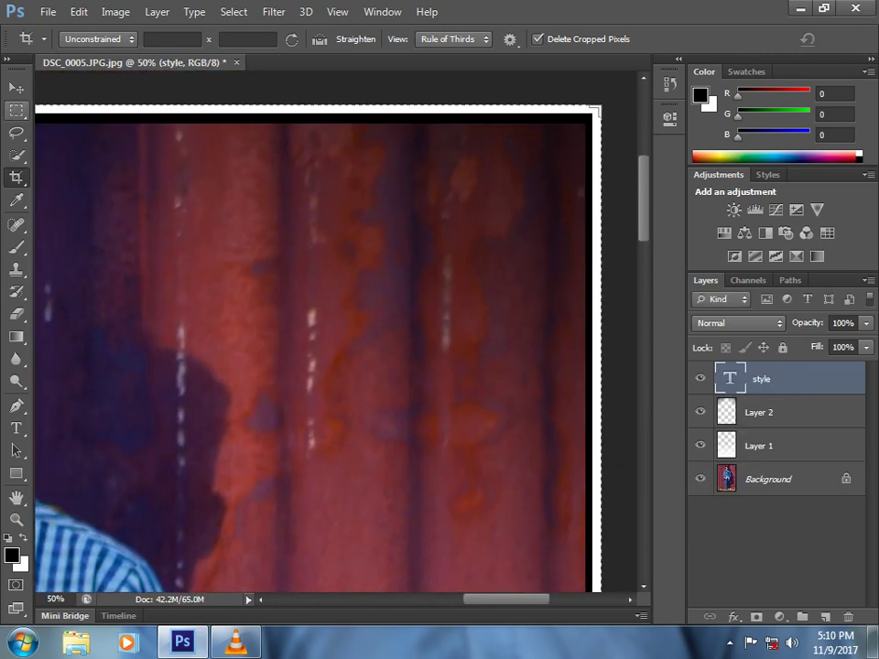
left_click(16, 111)
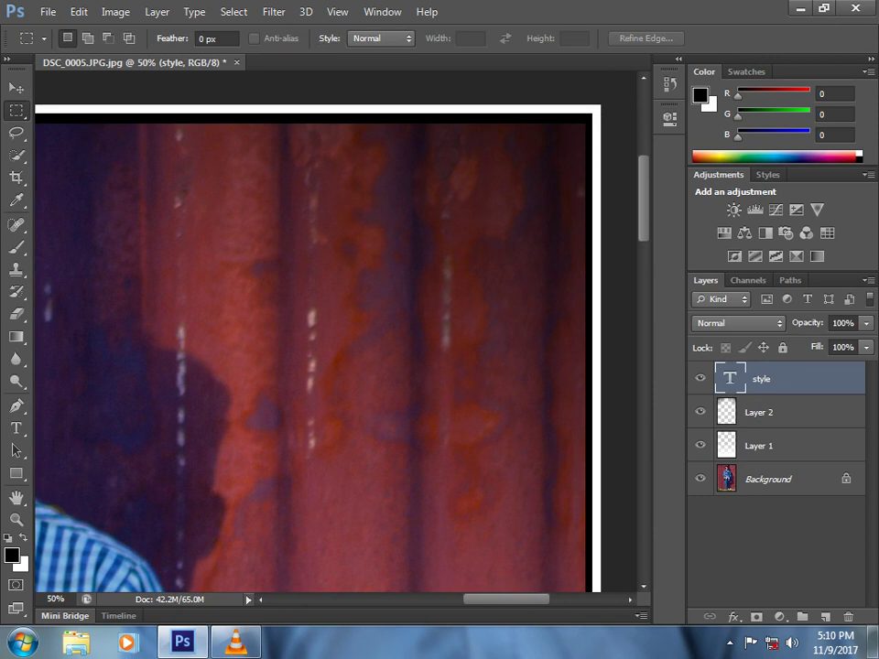
key("ctrl+minus")
key("ctrl+minus")
key("ctrl+minus")
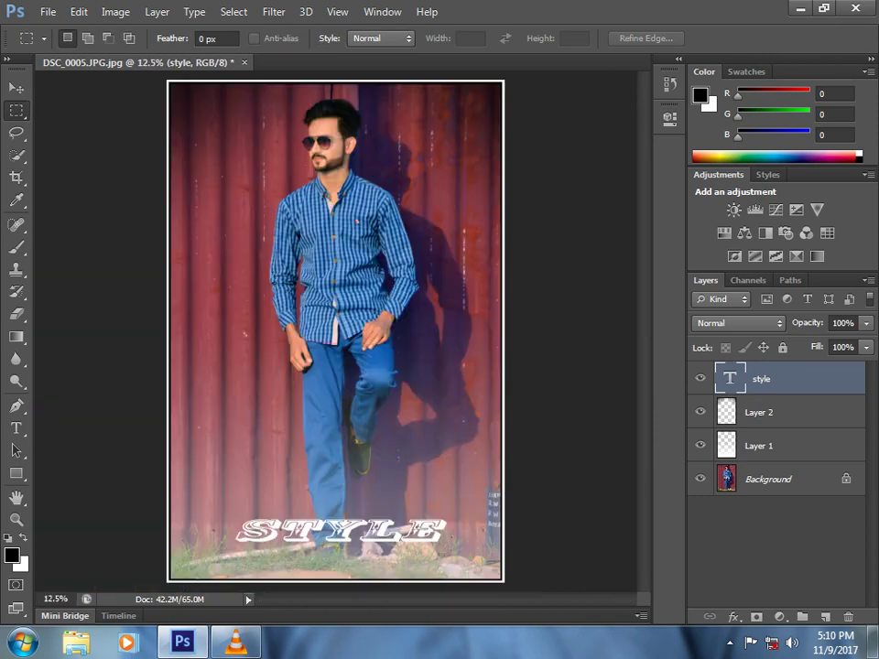
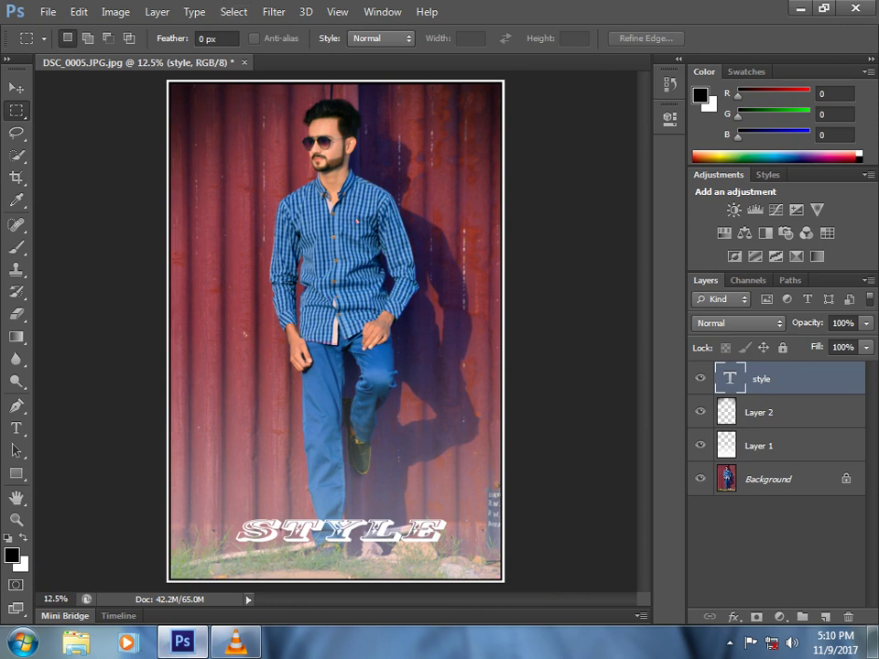
Step: Open the original DSC_0005.JPG from New folder (2) on drive I: in Windows Photo Viewer to compare it with the edit
left_click(76, 643)
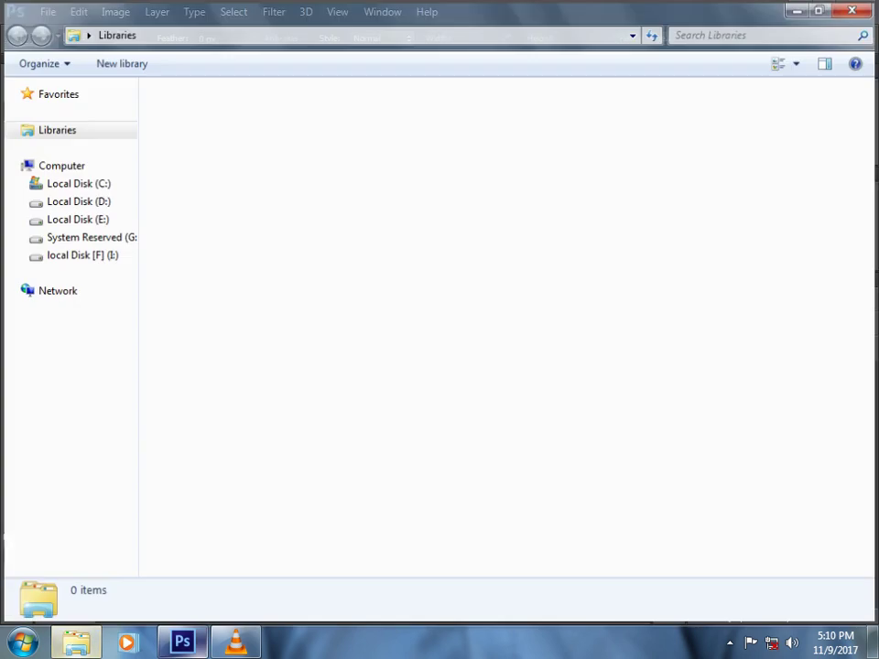
left_click(79, 256)
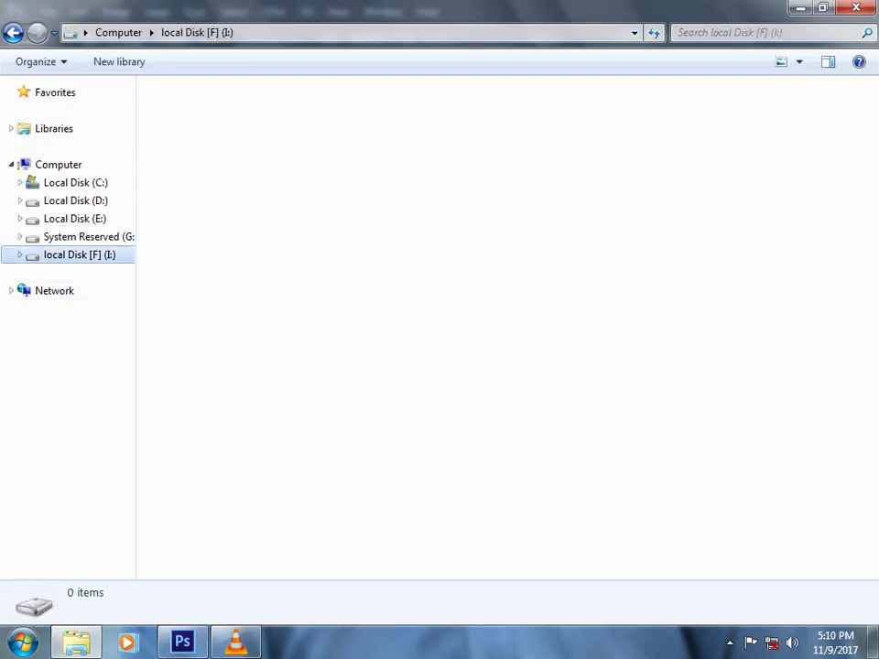
double_click(707, 128)
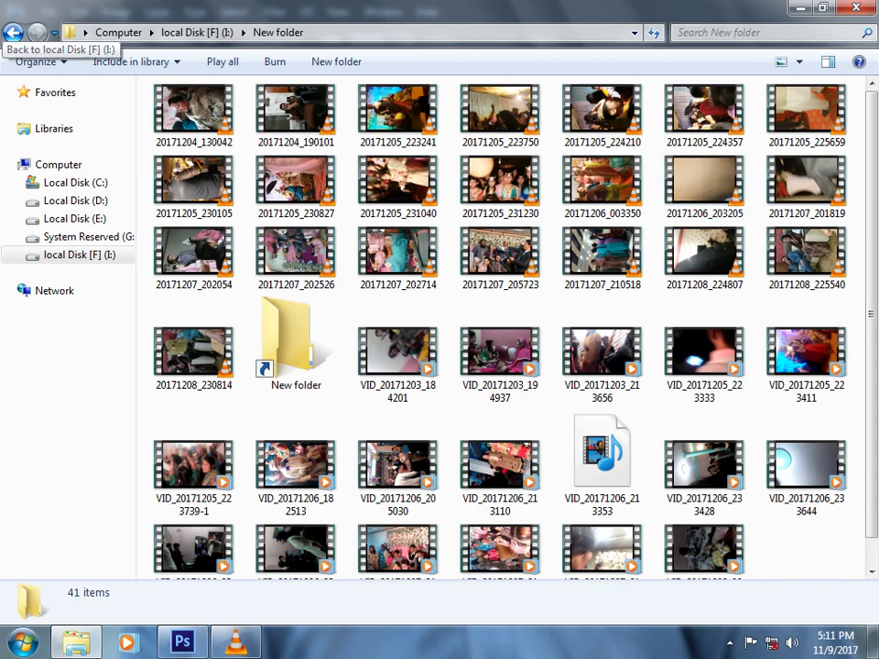
left_click(12, 33)
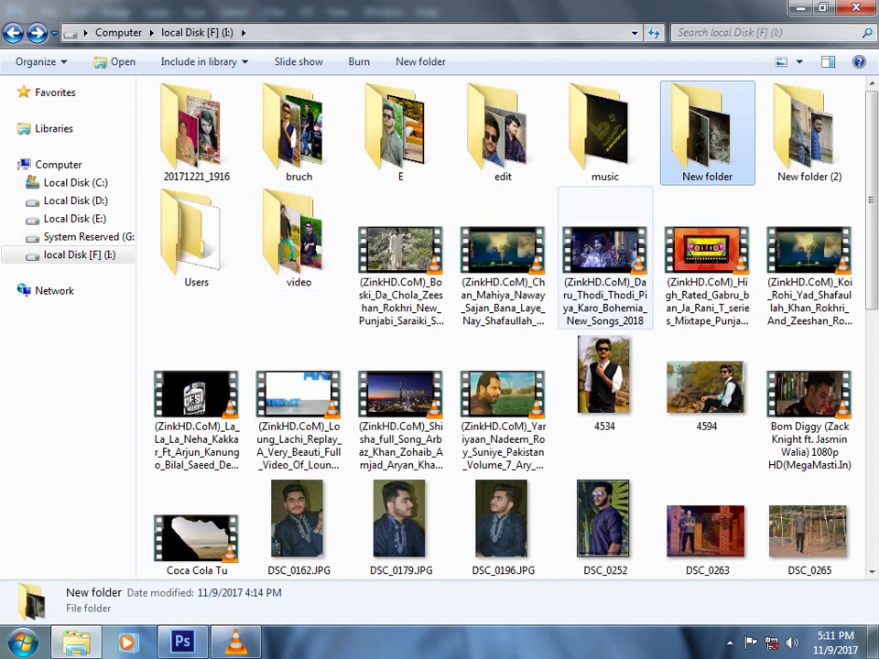
double_click(809, 133)
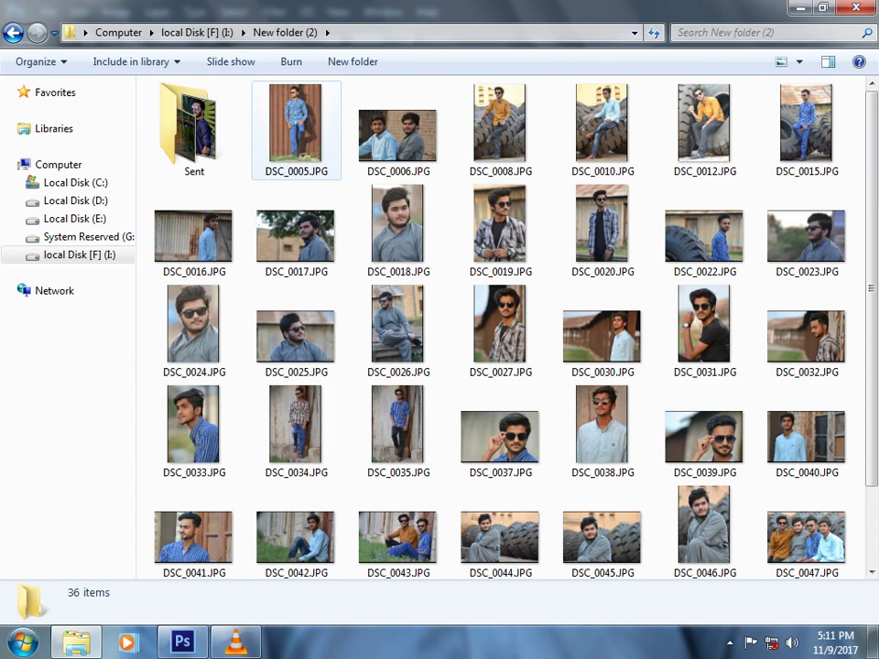
left_click(295, 126)
key("Return")
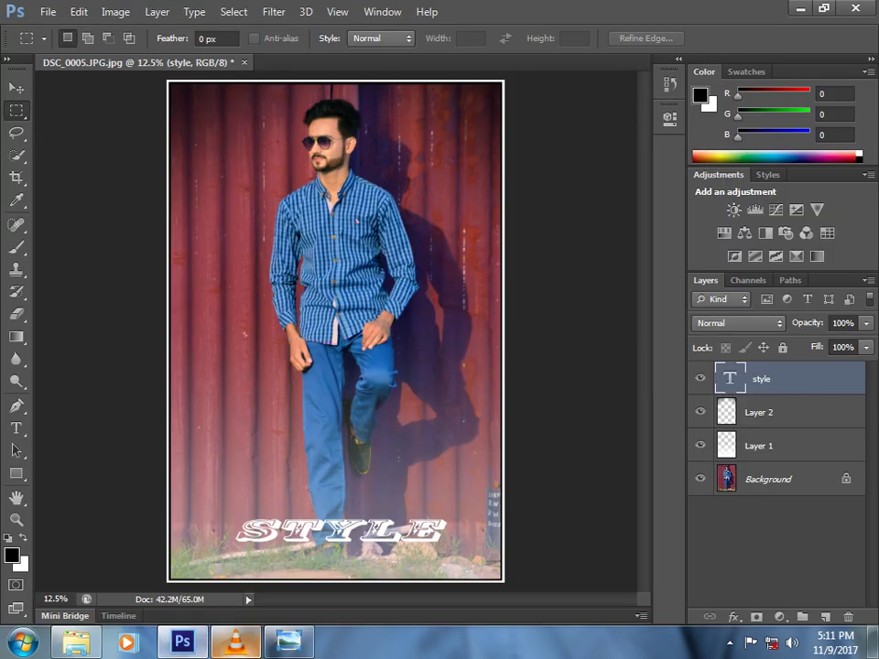
left_click(289, 643)
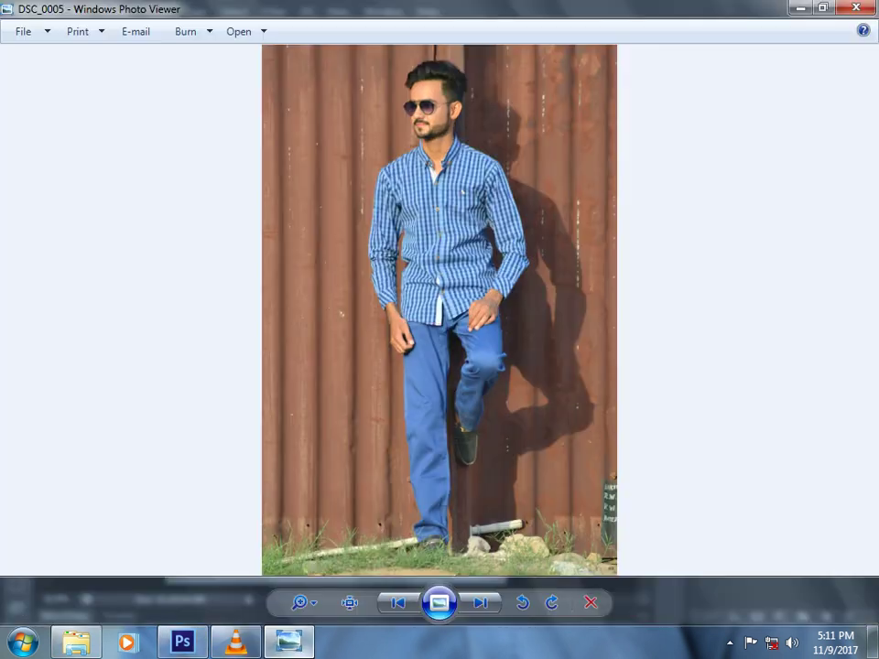
Step: Shrink the original photo's viewer window to see it side by side with the edited portrait
left_click(823, 7)
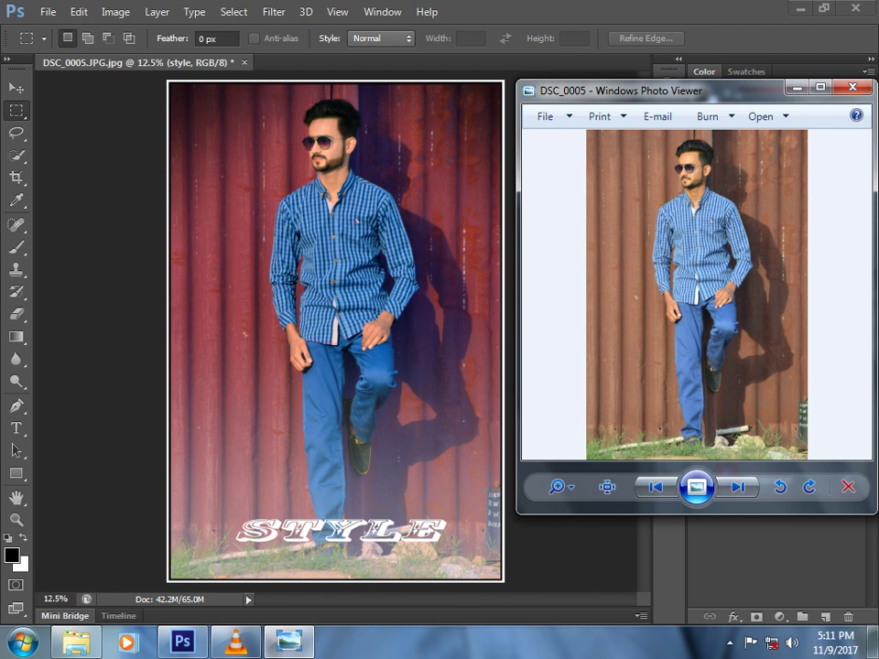
Step: Save the edited portrait as the JPEG DSC_0005.jpg in folder E on drive I:, at quality 8 (High) with Baseline ("Standard") format
left_click(48, 12)
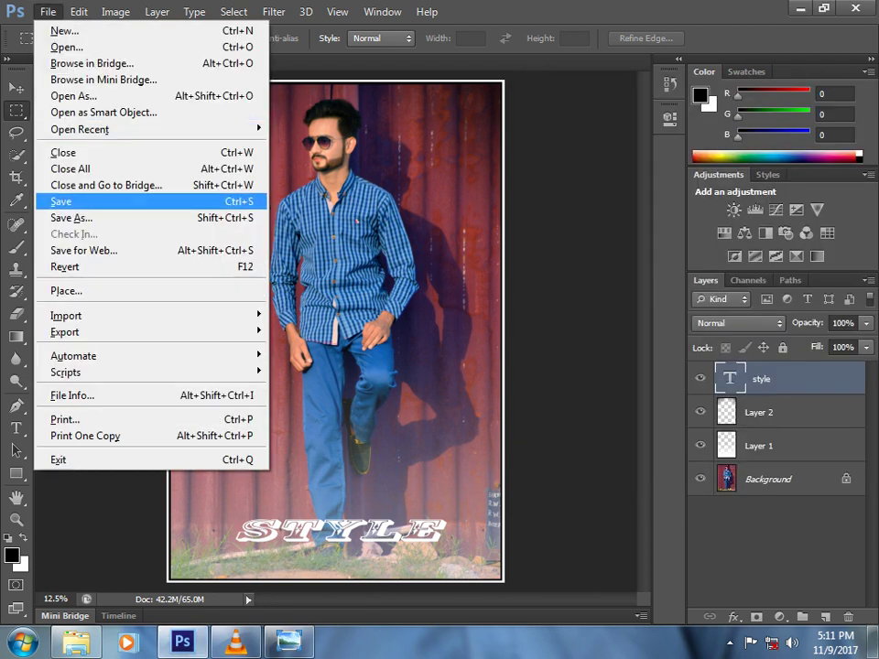
left_click(72, 218)
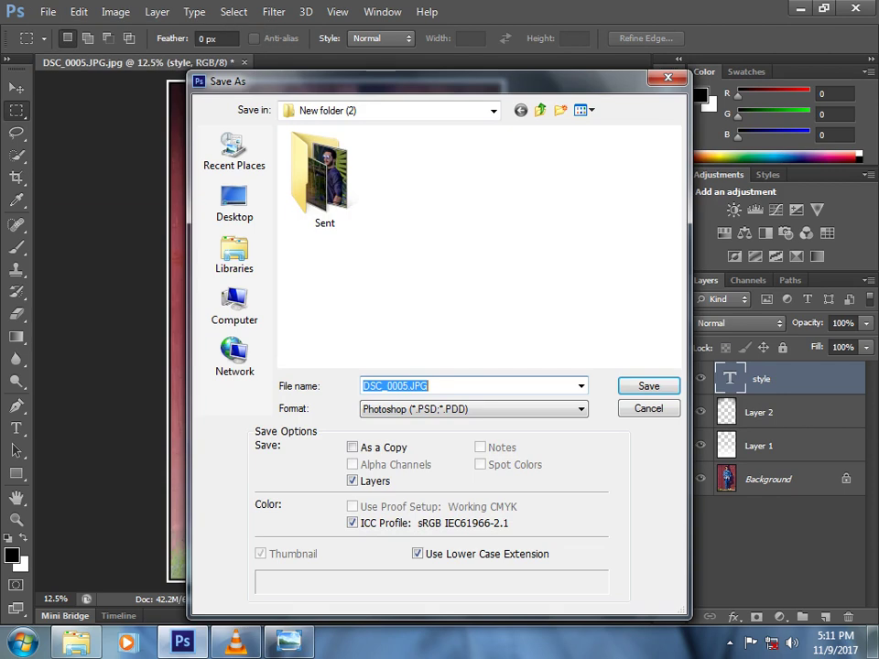
left_click(540, 110)
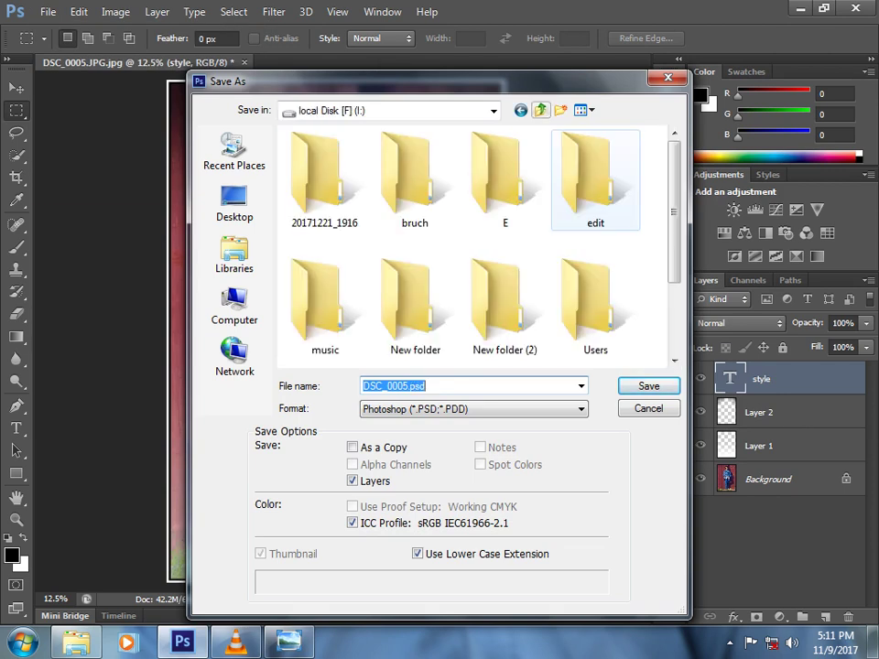
left_click(505, 180)
double_click(505, 180)
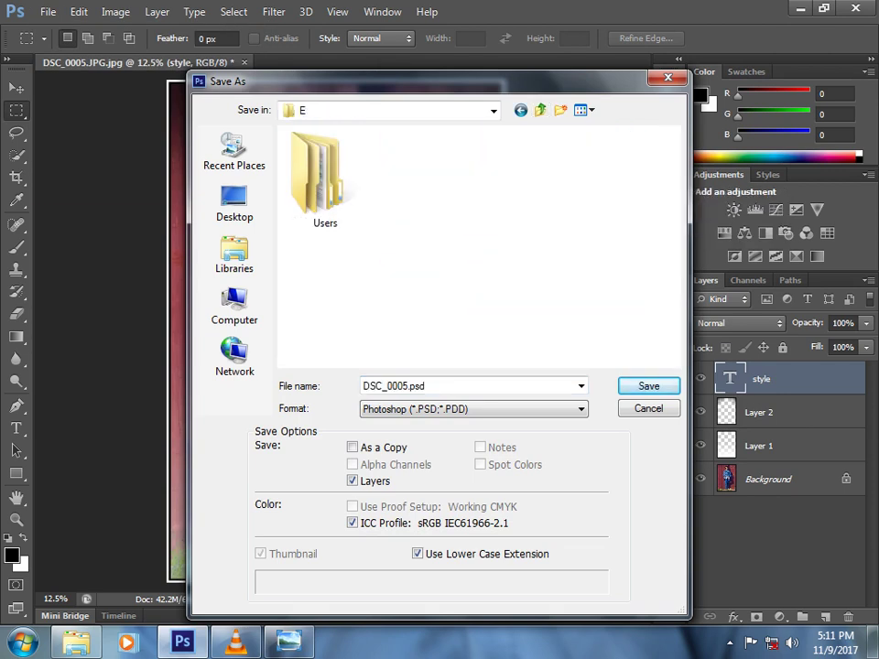
left_click(473, 410)
left_click(430, 260)
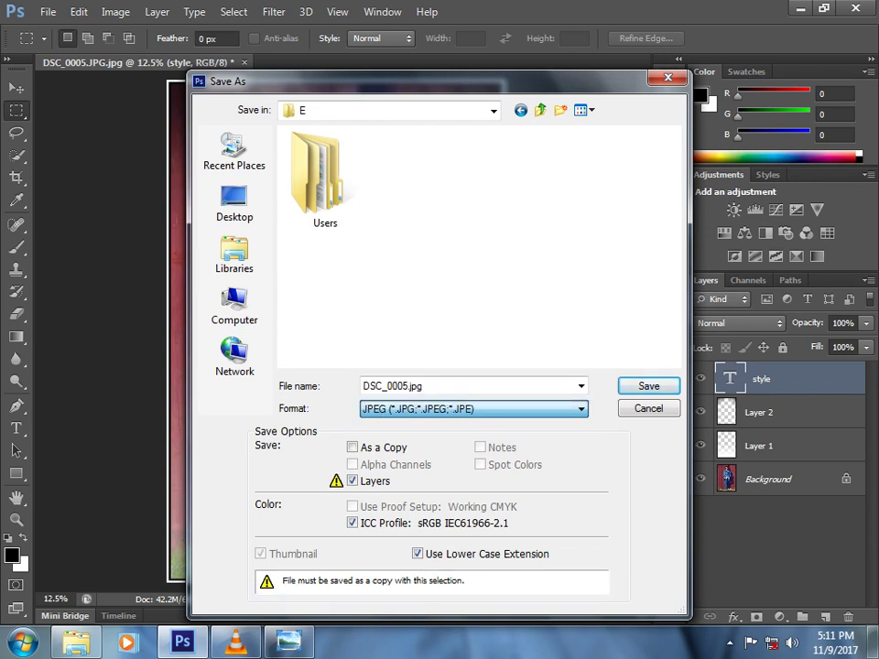
key("Return")
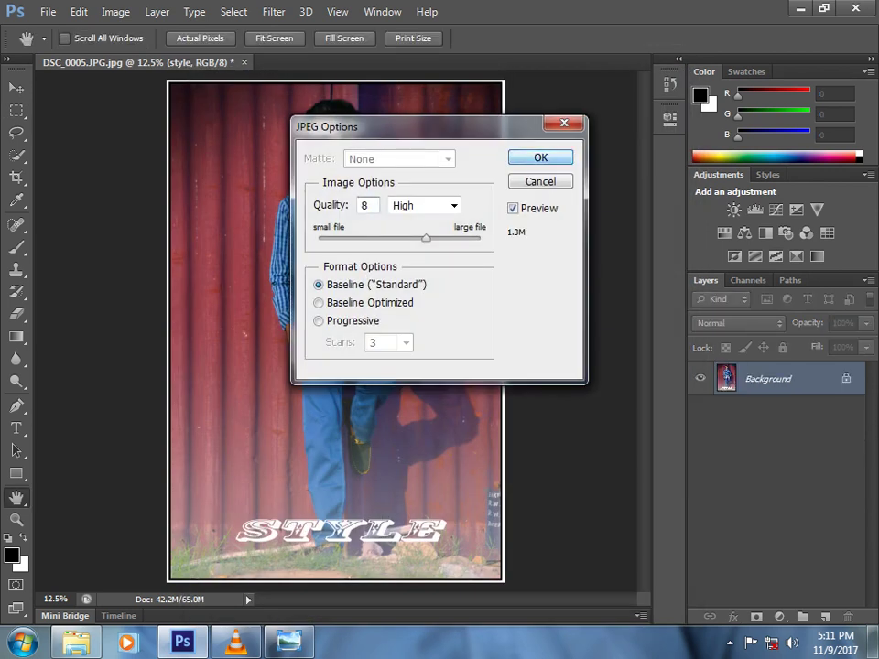
key("Return")
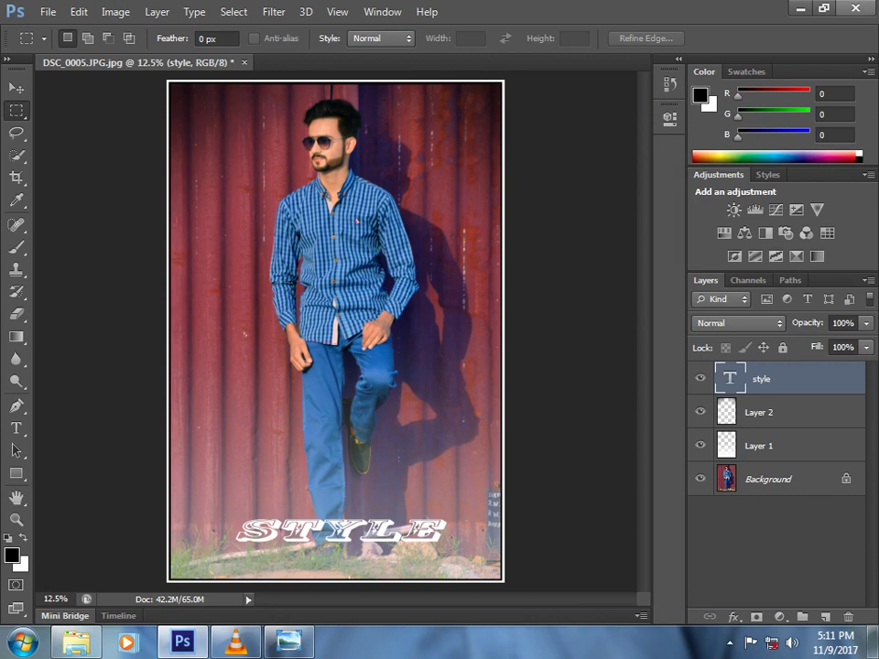
Step: Quit Photoshop without saving changes to the layered document DSC_0005.JPG.jpg
left_click(855, 8)
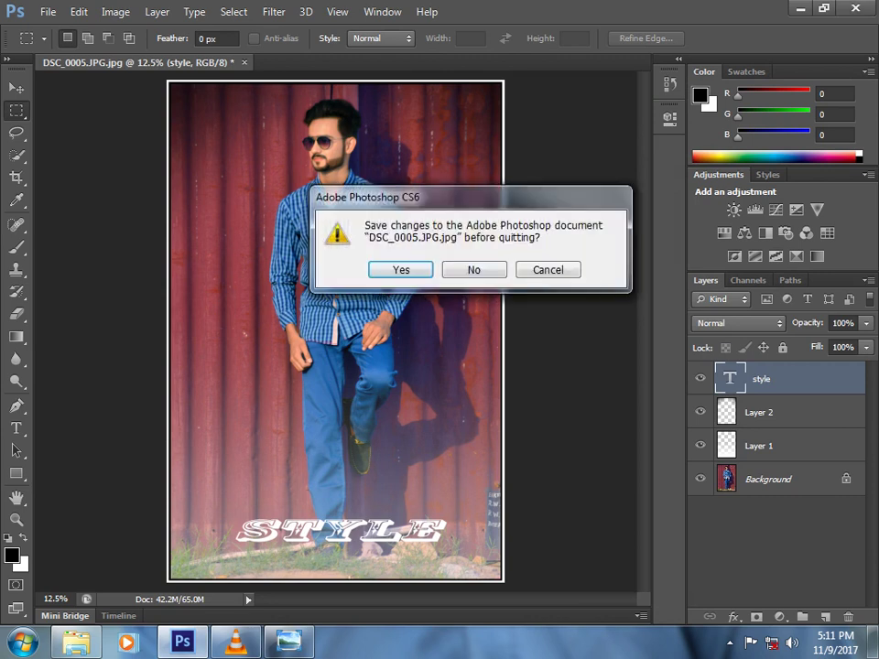
left_click(475, 270)
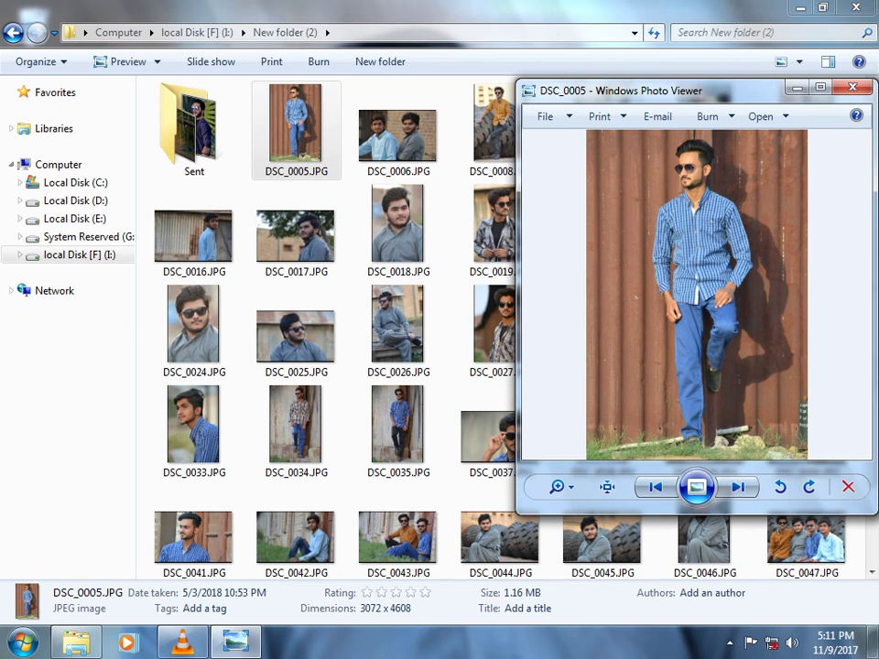
Step: Open the exported DSC_0005 image from folder E on drive I: in Windows Photo Viewer
left_click(14, 33)
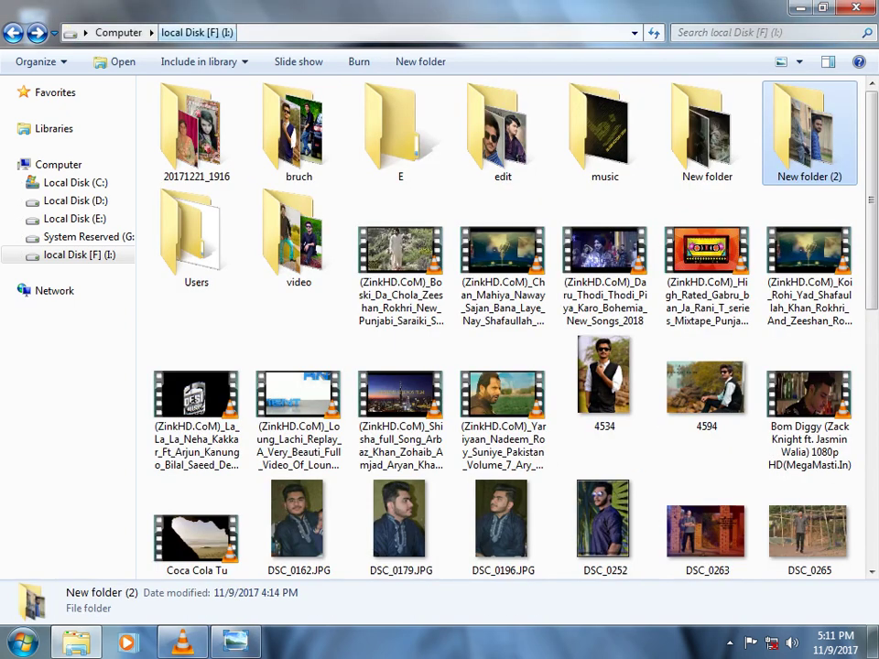
double_click(400, 136)
double_click(401, 137)
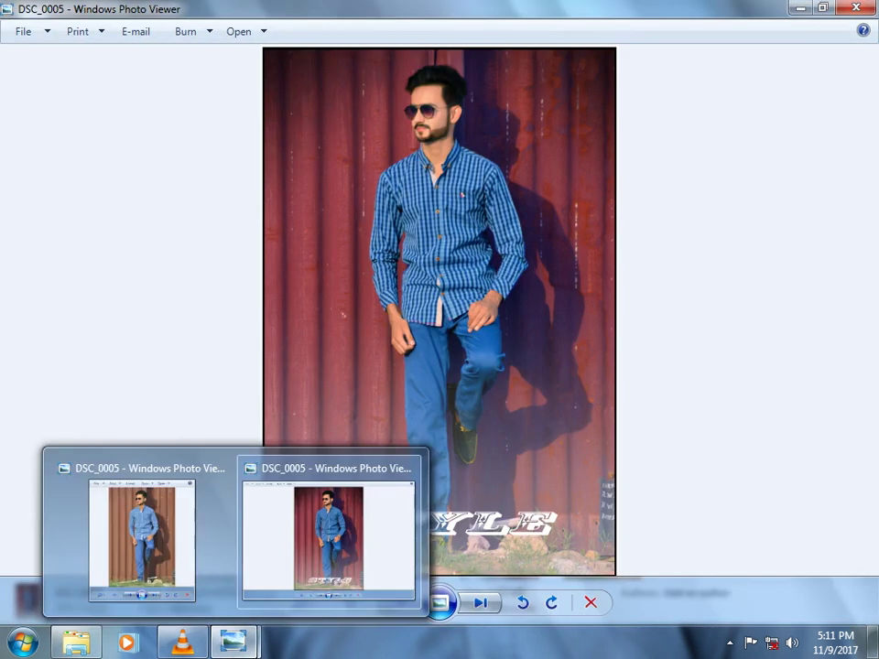
Step: Compare the original portrait with the exported edit by switching between their viewer windows, and close both viewers
mouse_move(233, 641)
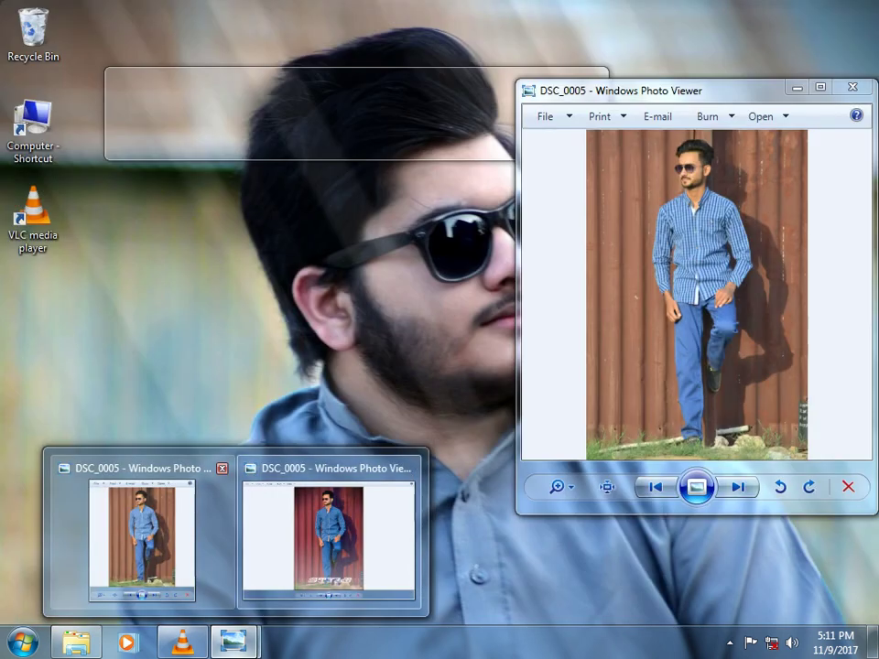
left_click(142, 536)
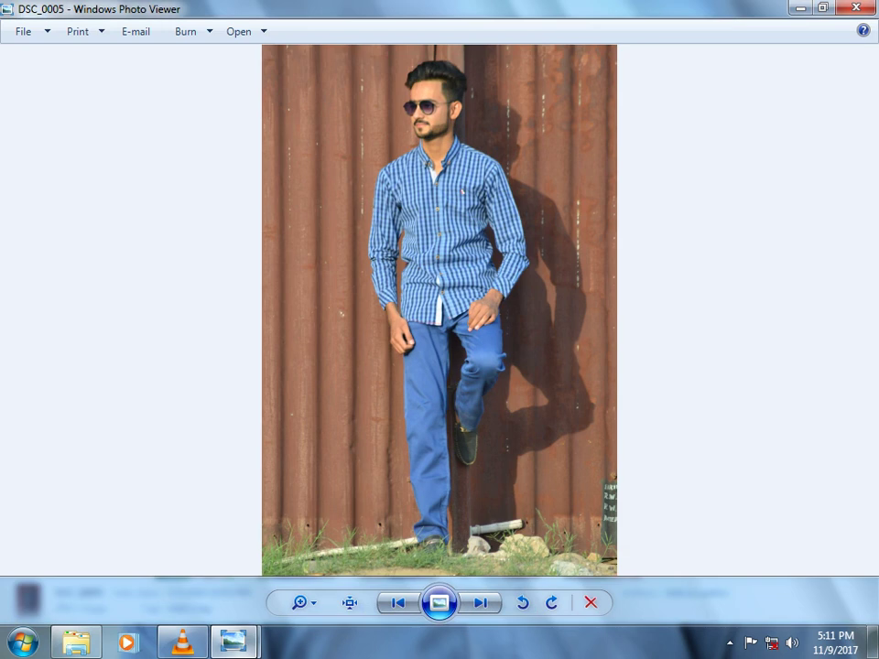
mouse_move(236, 647)
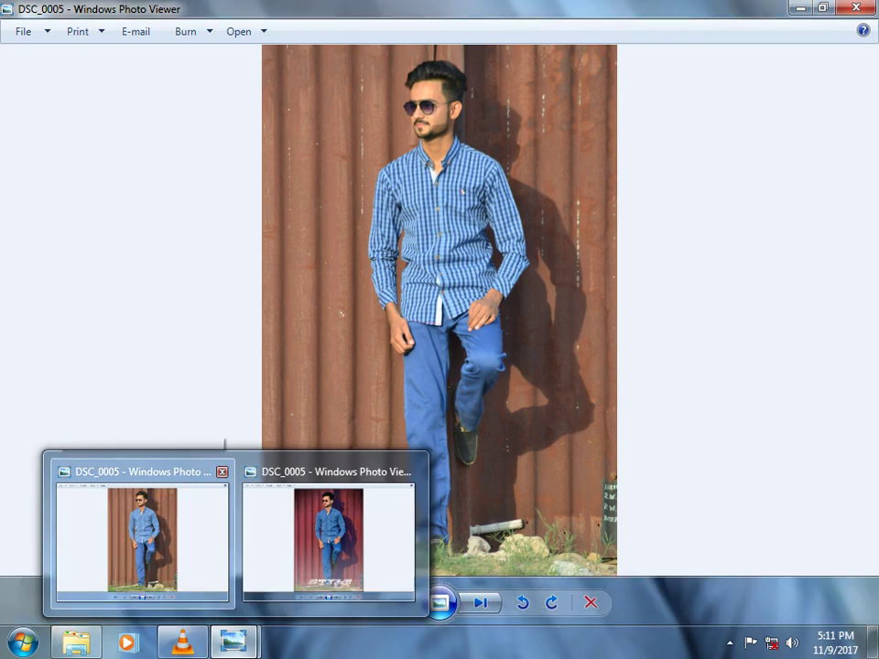
mouse_move(329, 536)
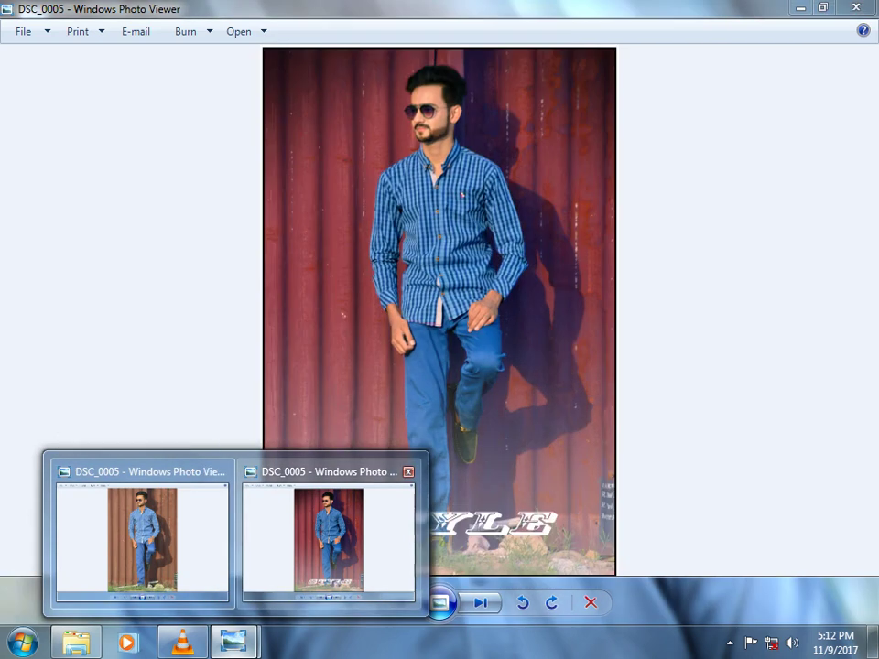
left_click(328, 538)
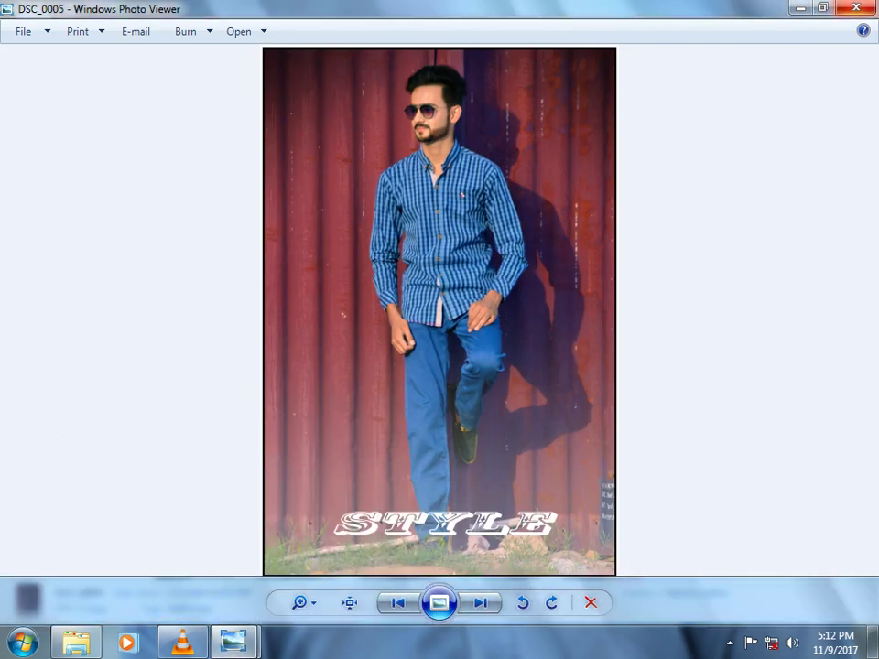
left_click(856, 7)
left_click(856, 7)
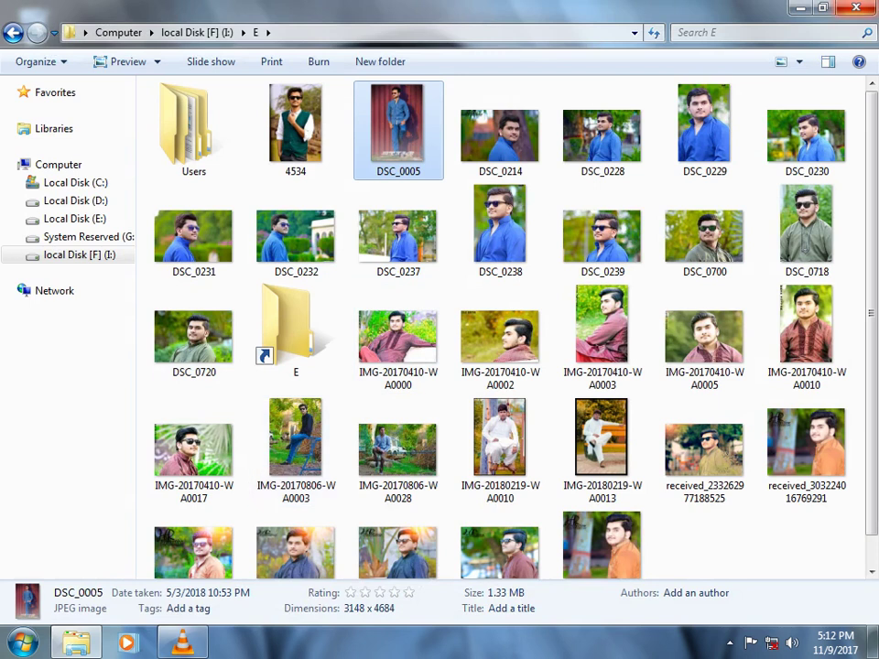